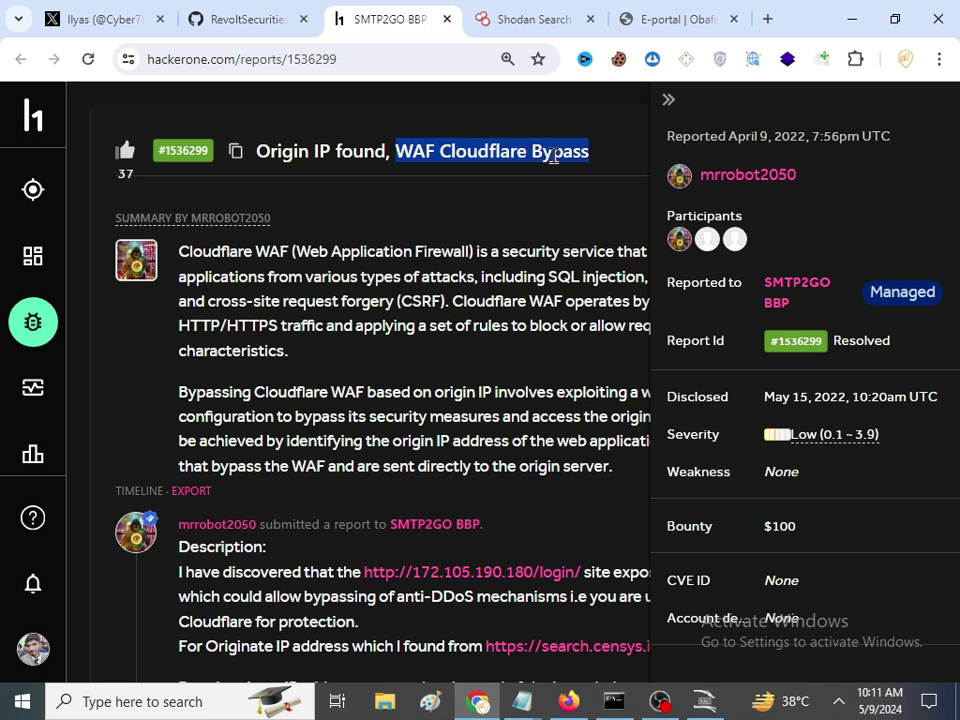
Review the HackerOne report's title about the origin IP and WAF Cloudflare bypass, along with its bounty amount
{"action": "left_click", "coordinate": [478, 159]}
{"action": "left_click_drag", "start_coordinate": [478, 159], "coordinate": [561, 156]}
{"action": "triple_click", "coordinate": [561, 156]}
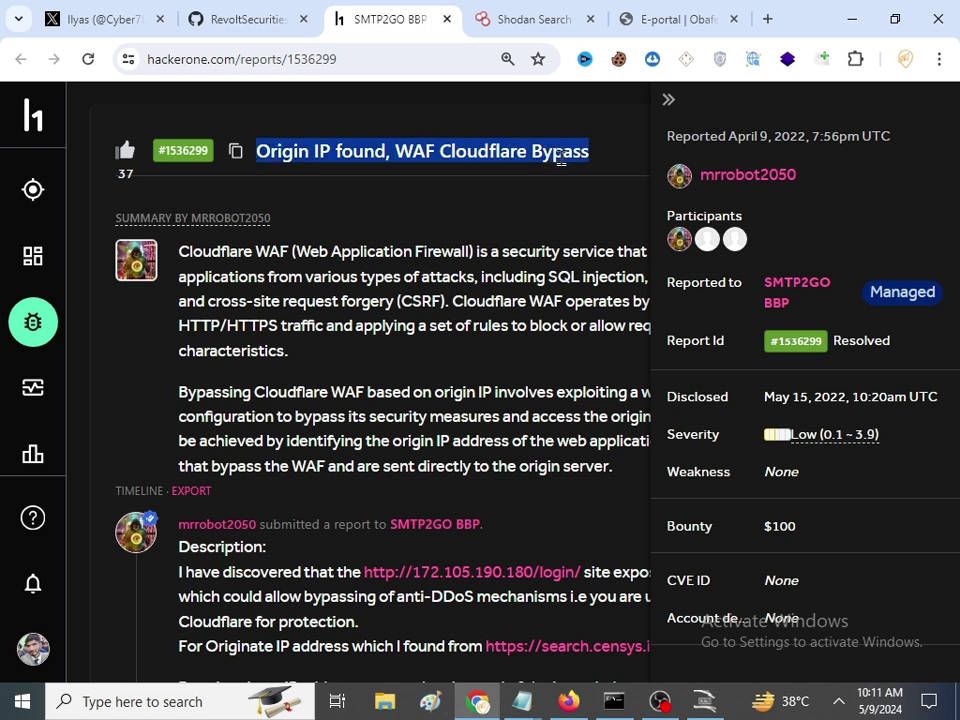
{"action": "left_click", "coordinate": [450, 152]}
{"action": "double_click", "coordinate": [455, 152]}
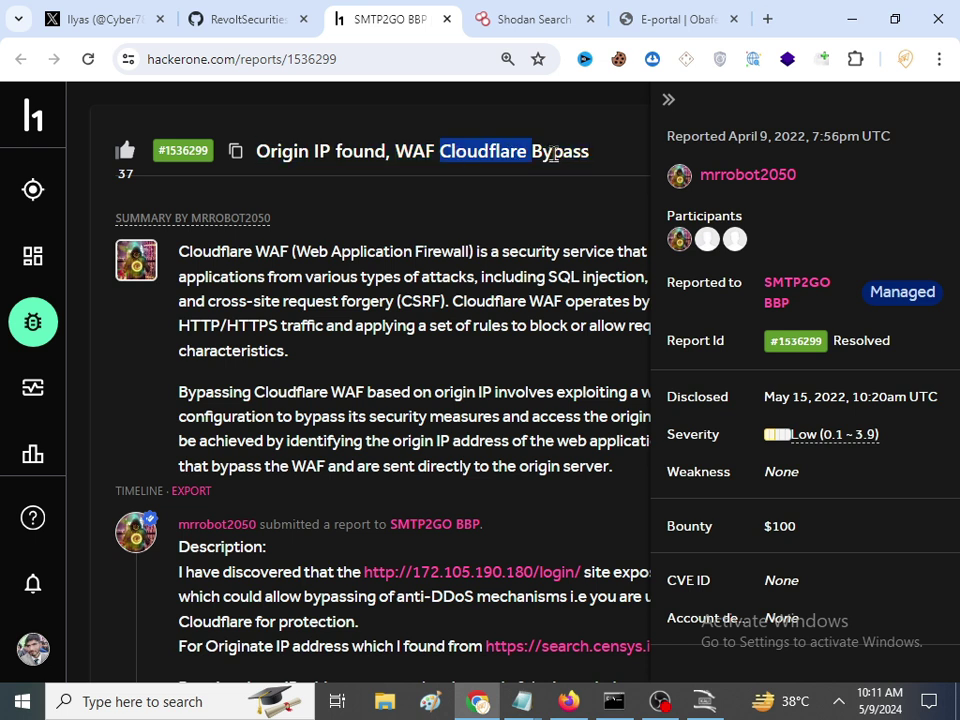
{"action": "left_click_drag", "start_coordinate": [797, 528], "coordinate": [765, 532]}
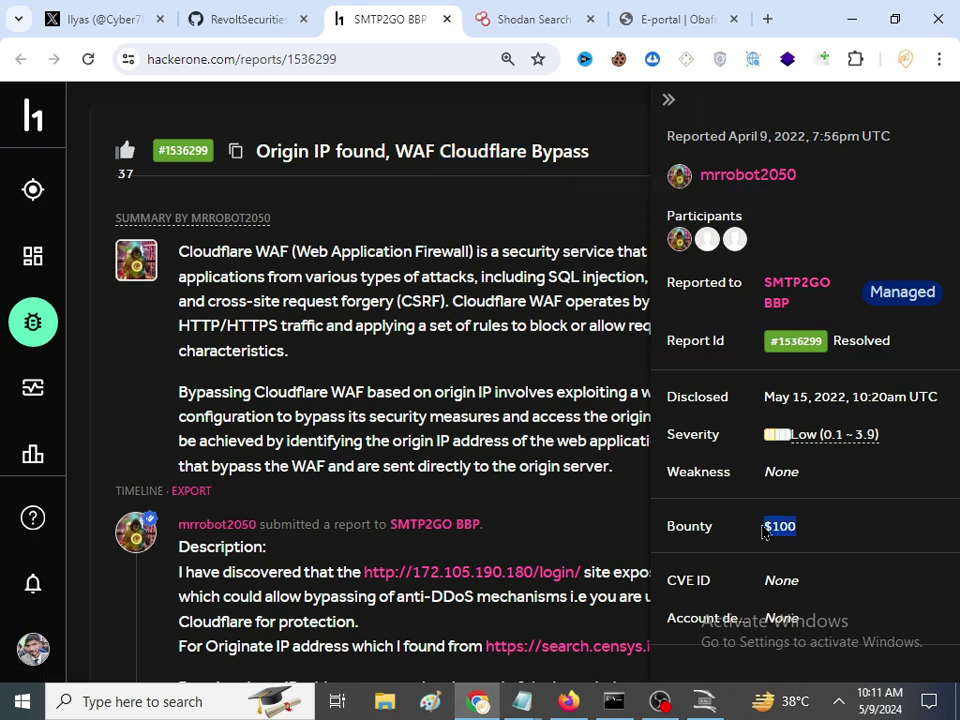
{"action": "left_click_drag", "start_coordinate": [765, 527], "coordinate": [782, 528]}
{"action": "left_click", "coordinate": [280, 157]}
{"action": "left_click_drag", "start_coordinate": [280, 160], "coordinate": [385, 156]}
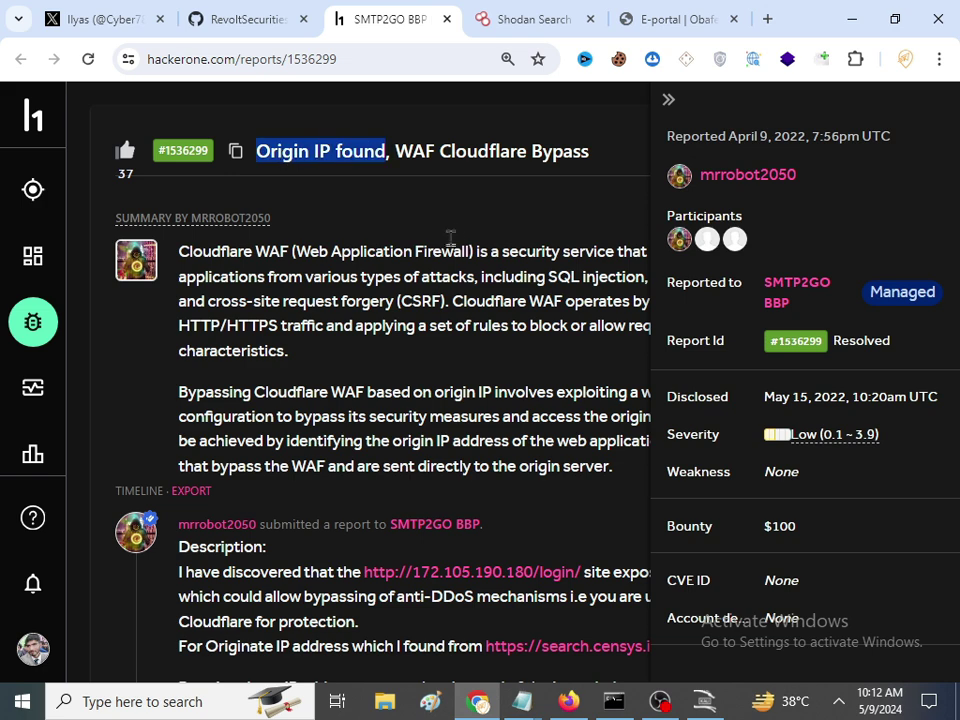
Search Google for "origin ip hackerone" in a new tab and look through the listed HackerOne reports
{"action": "left_click", "coordinate": [768, 17]}
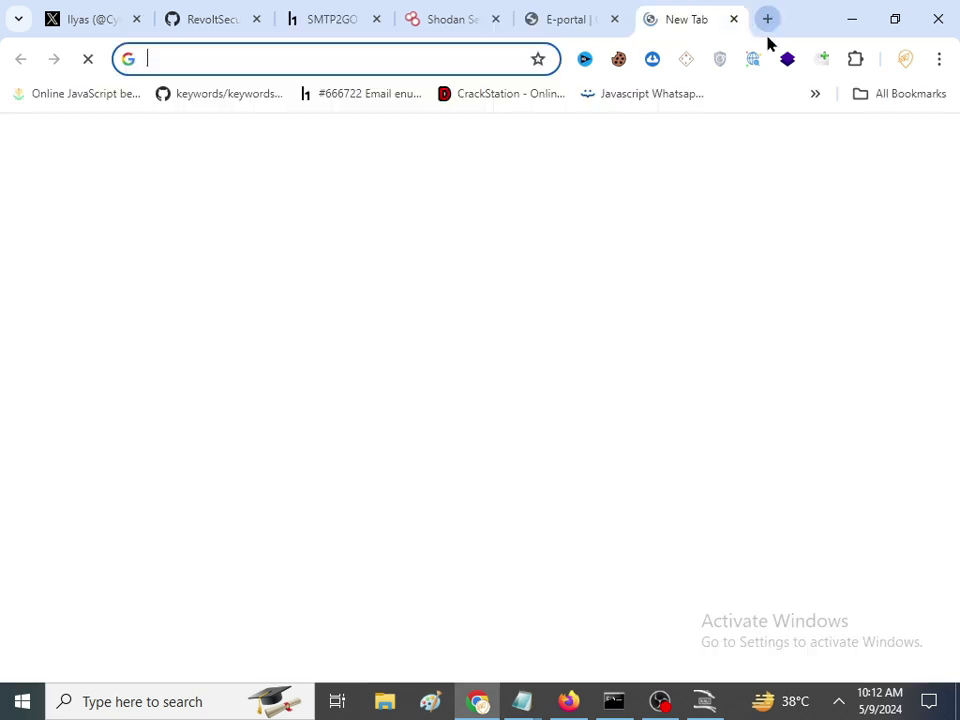
{"action": "type", "text": "origin"}
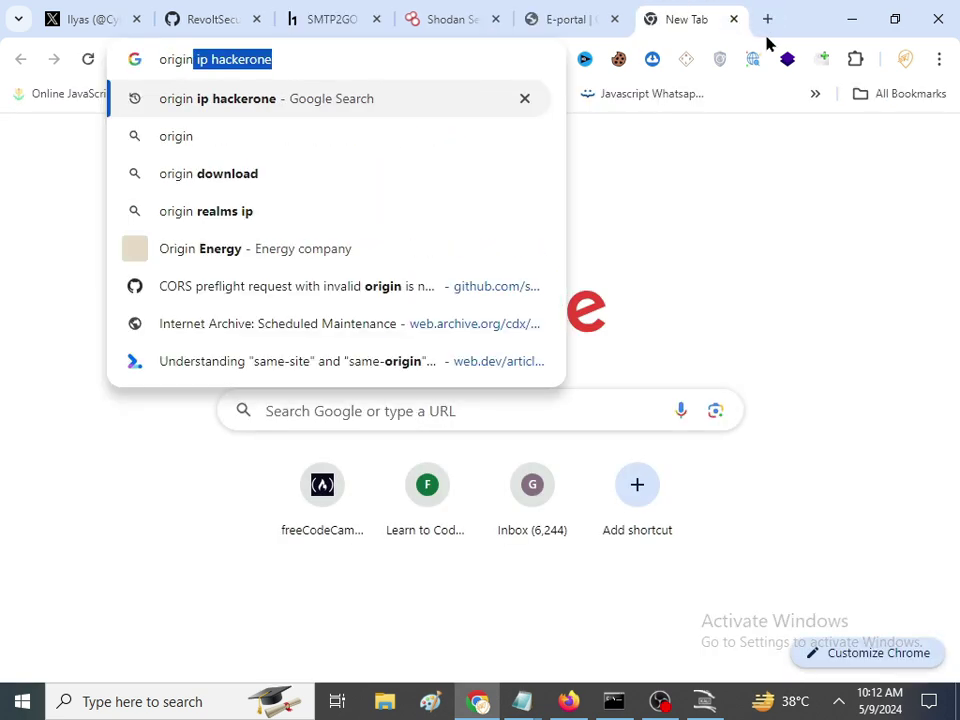
{"action": "key", "text": "Return"}
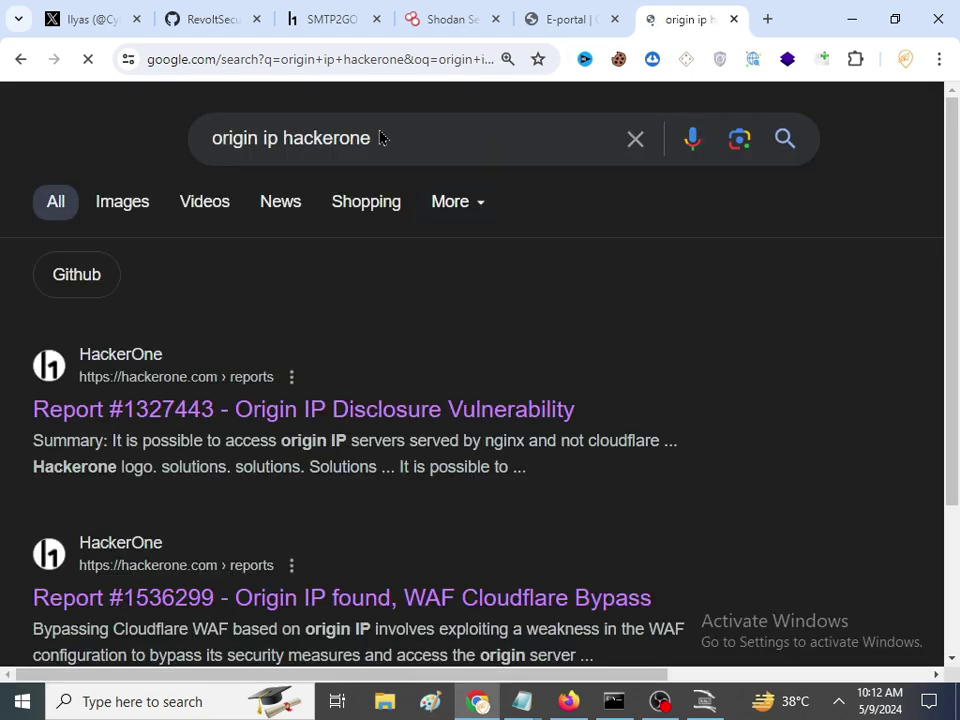
{"action": "scroll", "coordinate": [330, 283], "scroll_direction": "down", "scroll_amount": 2}
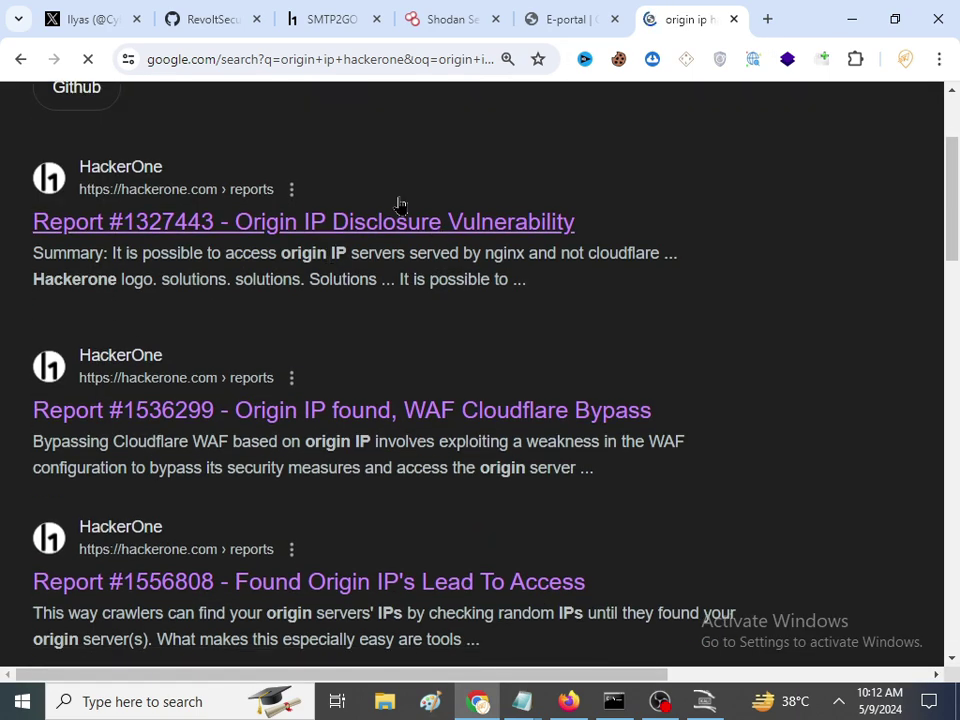
{"action": "scroll", "coordinate": [400, 205], "scroll_direction": "down", "scroll_amount": 2}
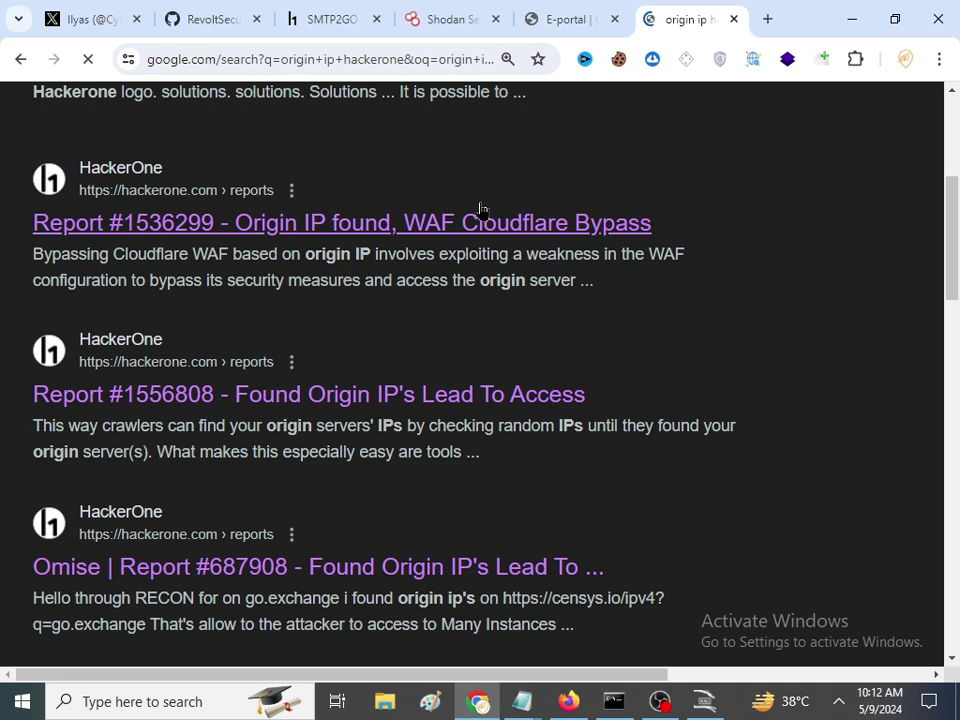
{"action": "scroll", "coordinate": [480, 210], "scroll_direction": "down", "scroll_amount": 3}
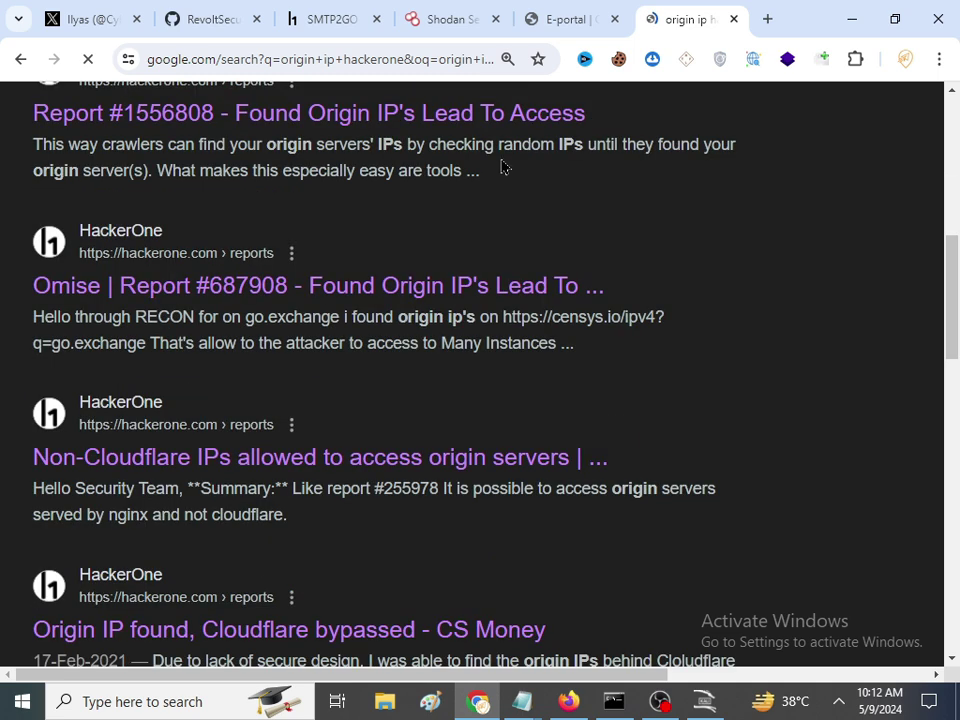
Open the Censys hosts search in a new tab using censys.io/ipv4?q= without any search term
{"action": "left_click", "coordinate": [769, 17]}
{"action": "type", "text": "ce"}
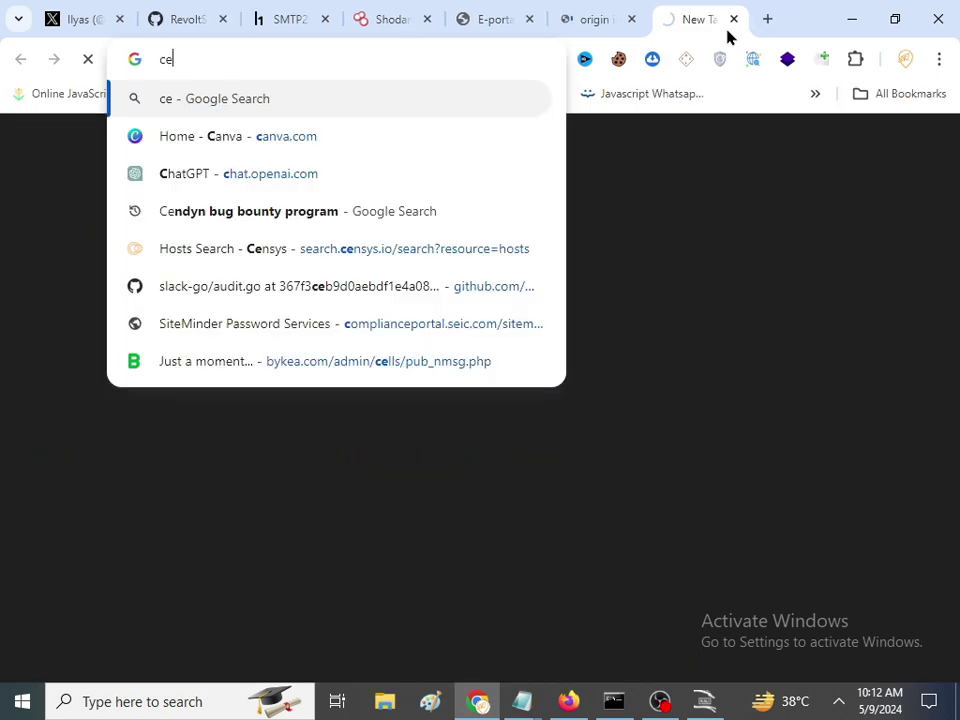
{"action": "type", "text": "nsys.io/ipv4?q=sifchain.finance"}
{"action": "key", "text": "Right"}
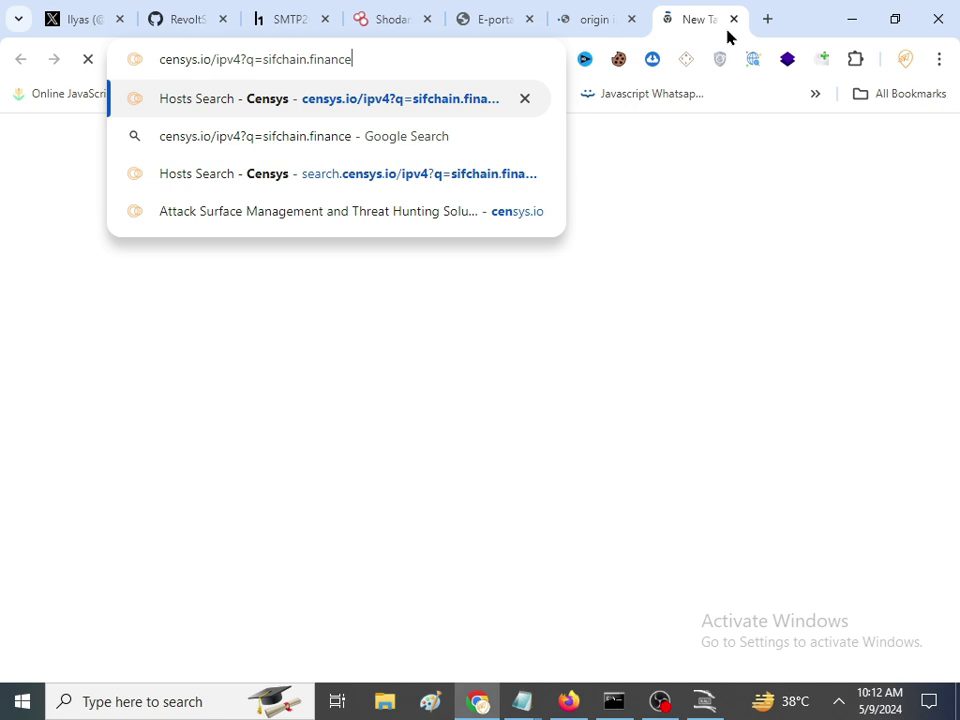
{"action": "key", "text": "BackSpace"}
{"action": "key", "text": "BackSpace"}
{"action": "key", "text": "BackSpace"}
{"action": "key", "text": "BackSpace"}
{"action": "key", "text": "BackSpace"}
{"action": "key", "text": "BackSpace"}
{"action": "key", "text": "BackSpace"}
{"action": "key", "text": "BackSpace"}
{"action": "key", "text": "BackSpace"}
{"action": "key", "text": "BackSpace"}
{"action": "key", "text": "BackSpace"}
{"action": "key", "text": "BackSpace"}
{"action": "key", "text": "BackSpace"}
{"action": "key", "text": "BackSpace"}
{"action": "key", "text": "BackSpace"}
{"action": "key", "text": "BackSpace"}
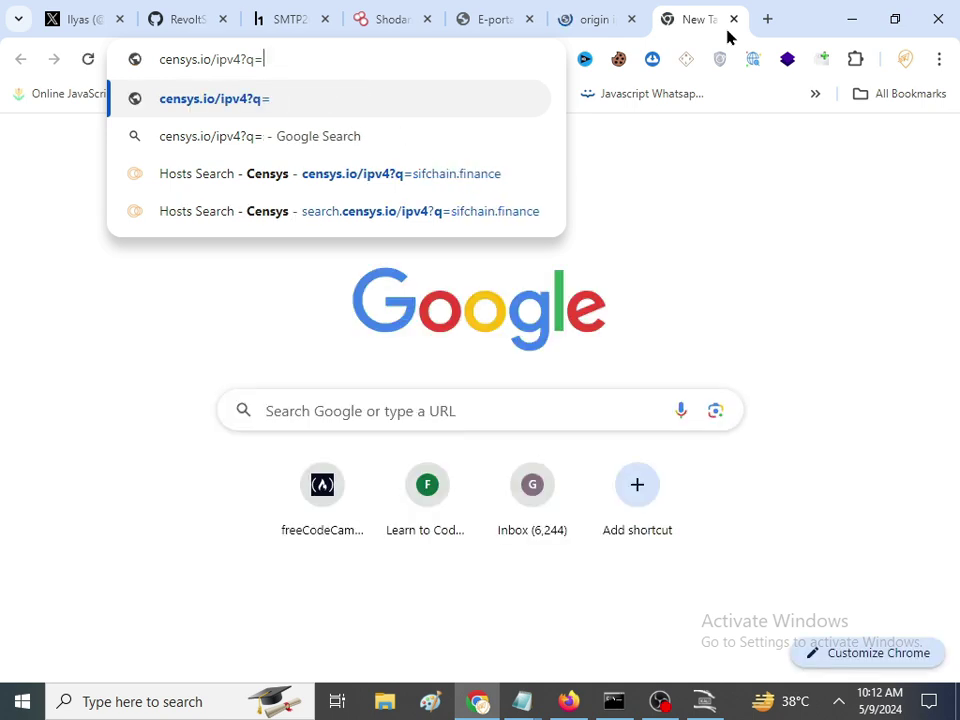
{"action": "key", "text": "Return"}
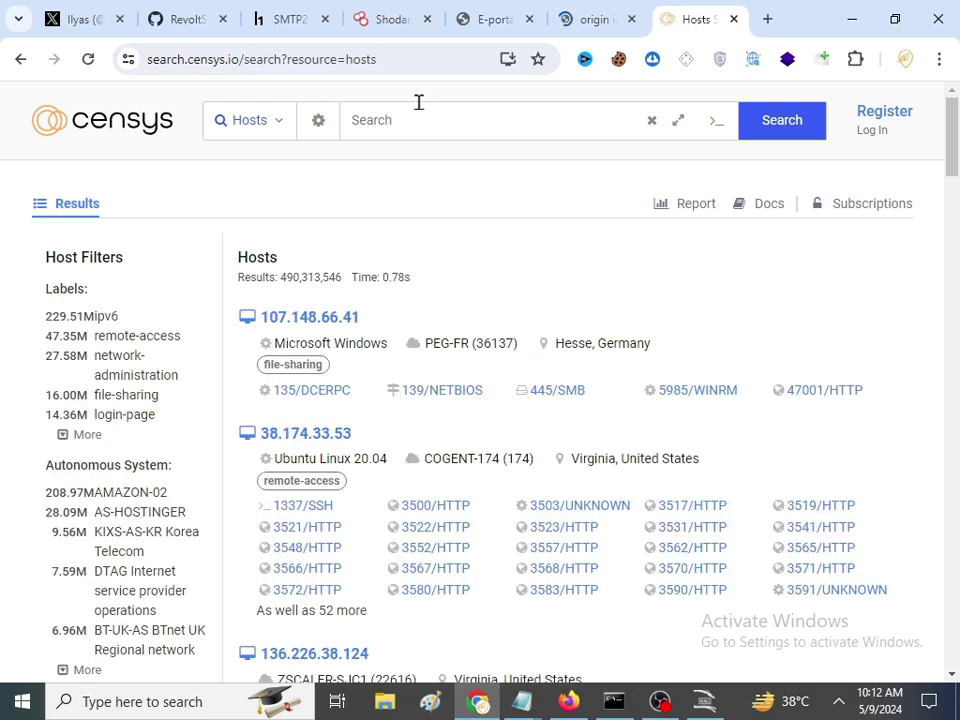
Copy the domain oauife.edu.ng from the address of the Obafemi Awolowo University e-portal page
{"action": "left_click", "coordinate": [500, 19]}
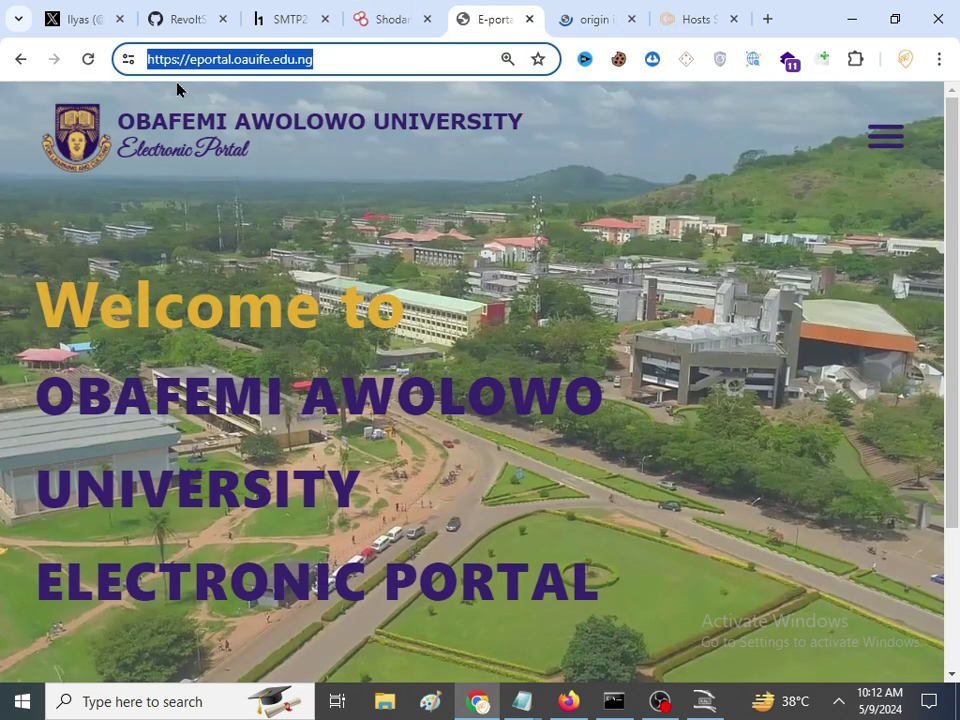
{"action": "scroll", "coordinate": [195, 193], "scroll_direction": "down", "scroll_amount": 2}
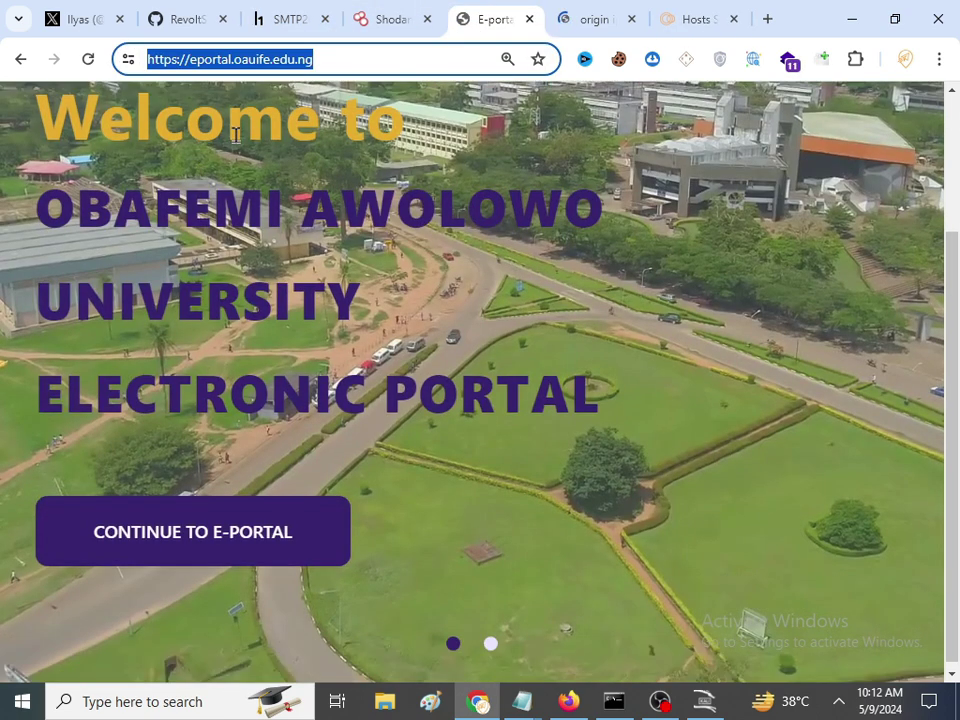
{"action": "scroll", "coordinate": [176, 102], "scroll_direction": "up", "scroll_amount": 2}
{"action": "double_click", "coordinate": [251, 62]}
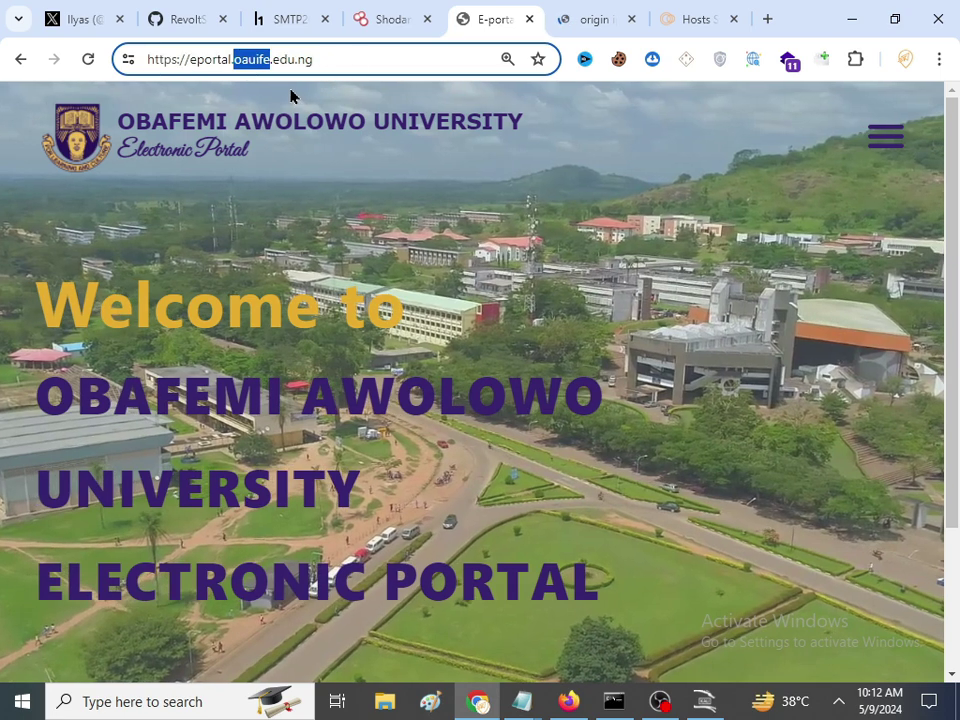
{"action": "scroll", "coordinate": [330, 88], "scroll_direction": "down", "scroll_amount": 2}
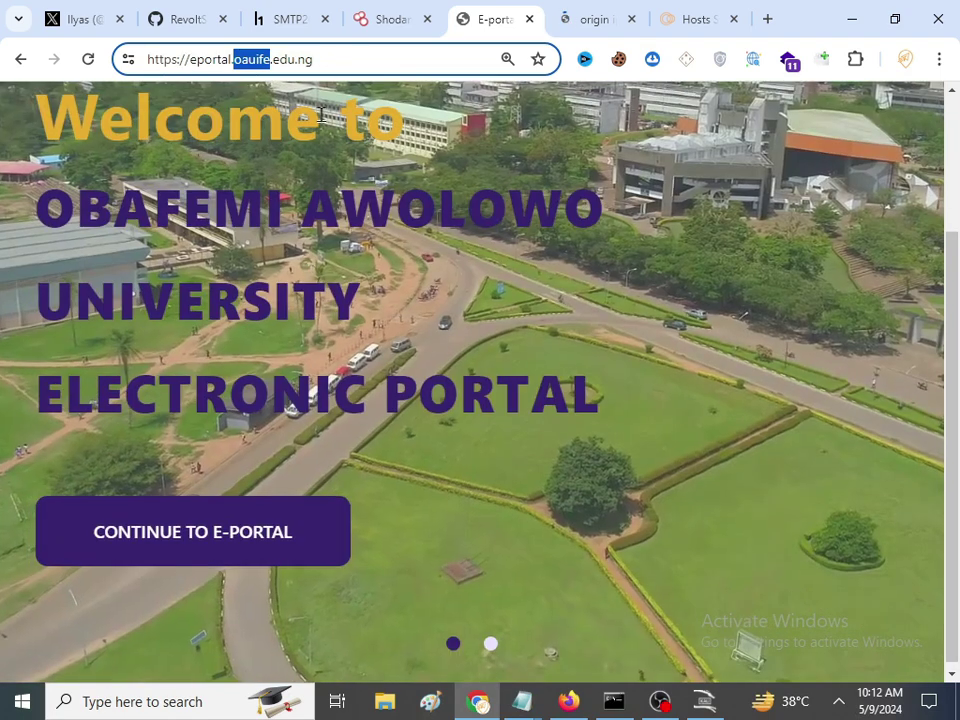
{"action": "triple_click", "coordinate": [343, 62]}
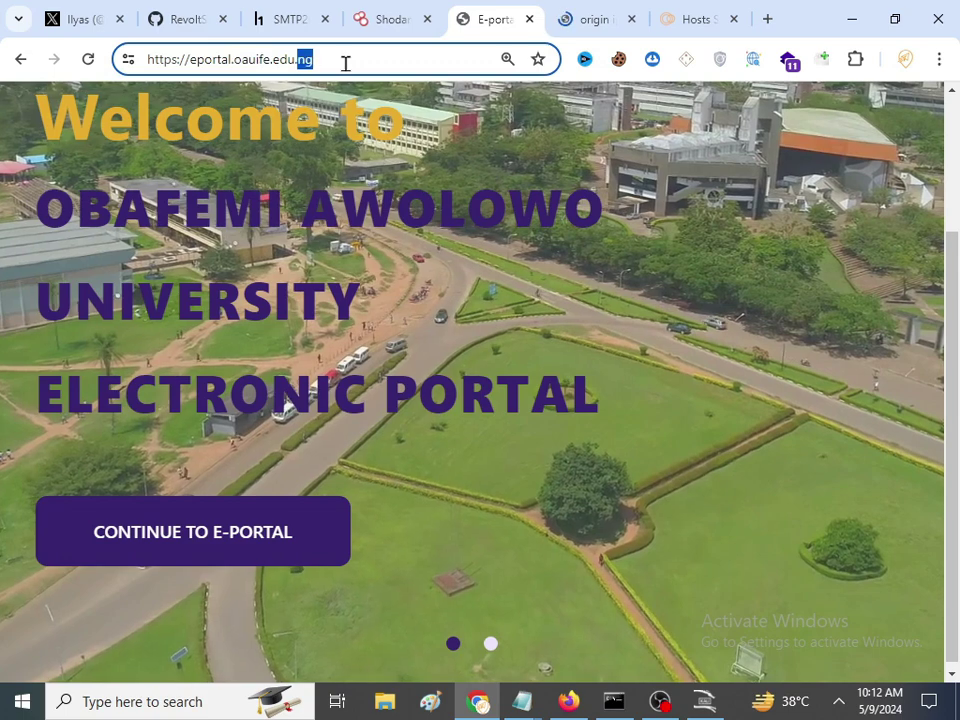
{"action": "left_click", "coordinate": [249, 60]}
{"action": "double_click", "coordinate": [249, 60]}
{"action": "left_click", "coordinate": [321, 58], "text": "shift"}
{"action": "key", "text": "ctrl+c"}
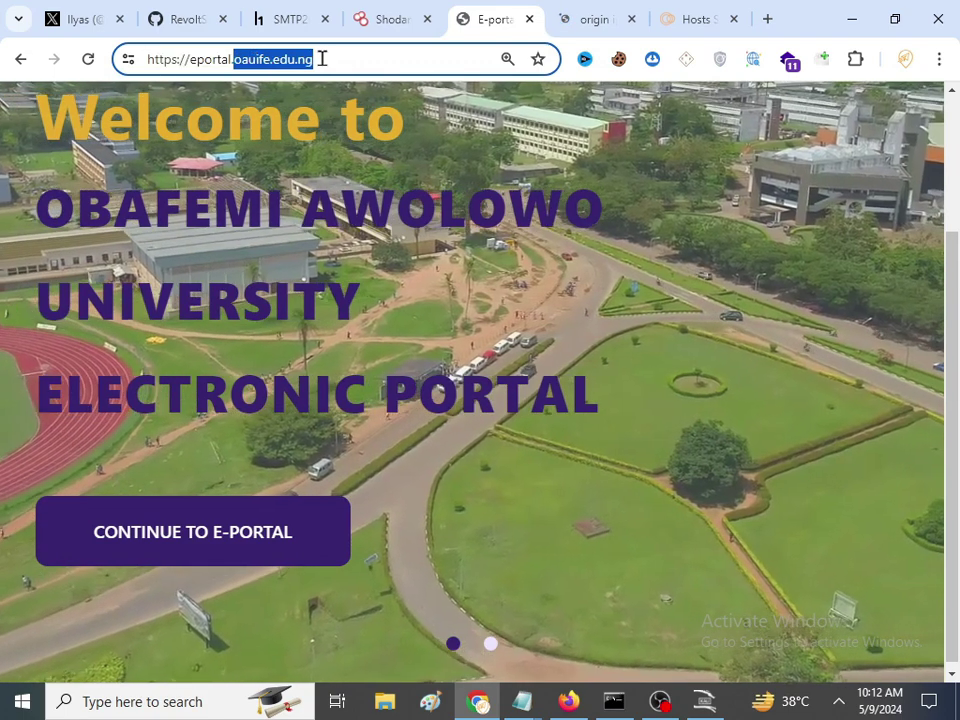
{"action": "right_click", "coordinate": [322, 62]}
{"action": "left_click", "coordinate": [388, 231]}
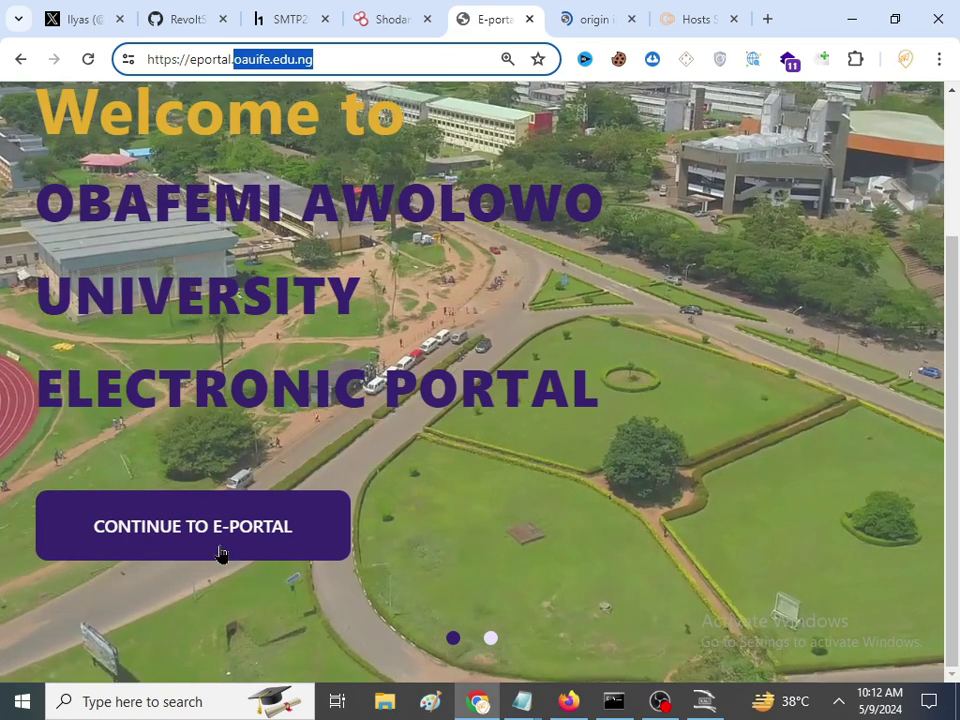
Open the Continue to E-Portal link in a separate tab and view both the landing page and the portal's home page
{"action": "left_click", "coordinate": [220, 555]}
{"action": "middle_click", "coordinate": [220, 555]}
{"action": "left_click", "coordinate": [530, 12]}
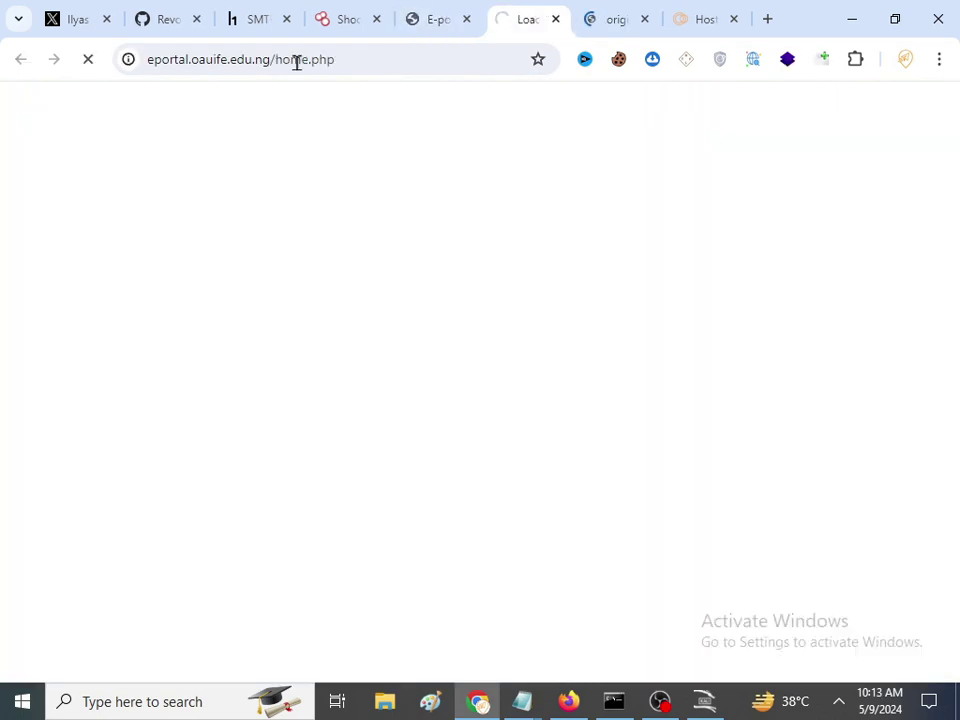
{"action": "left_click", "coordinate": [424, 12]}
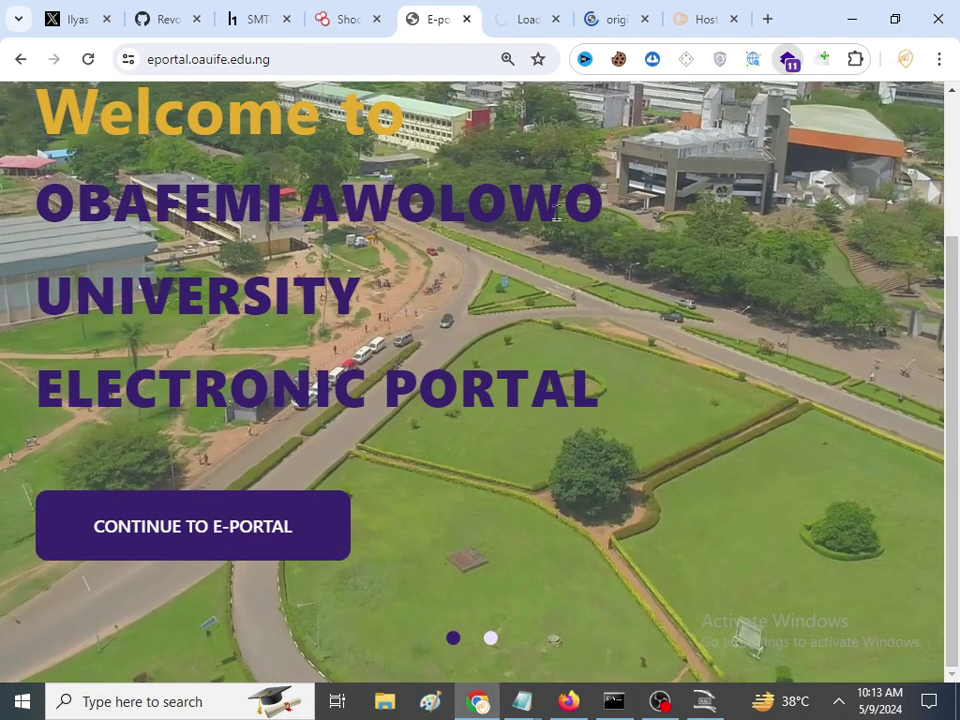
{"action": "scroll", "coordinate": [392, 156], "scroll_direction": "up", "scroll_amount": 2}
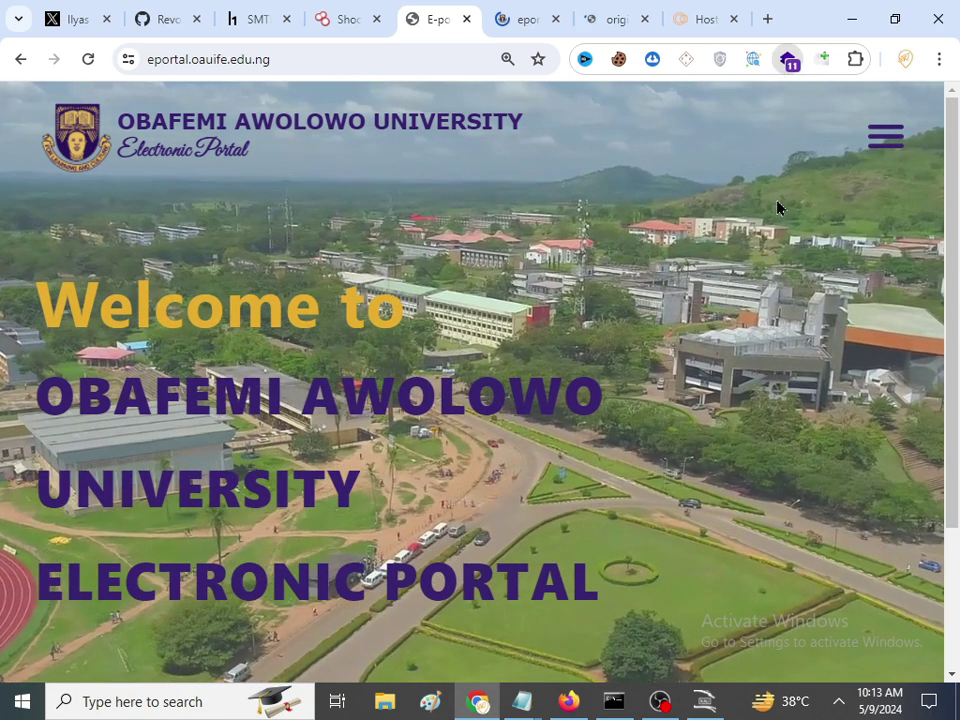
{"action": "scroll", "coordinate": [778, 207], "scroll_direction": "down", "scroll_amount": 2}
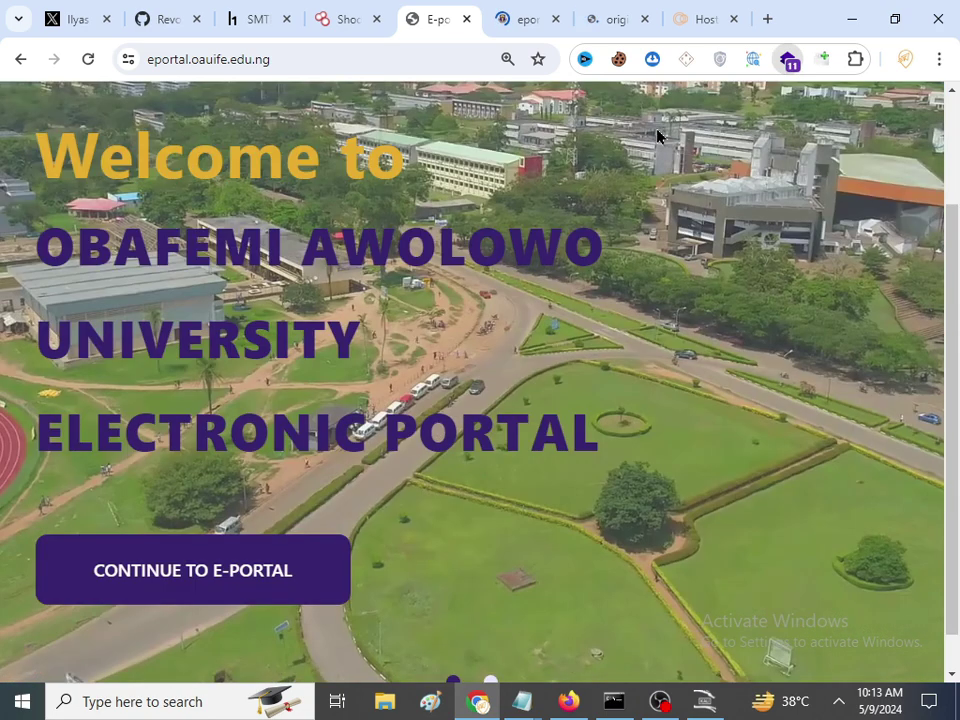
{"action": "left_click", "coordinate": [530, 20]}
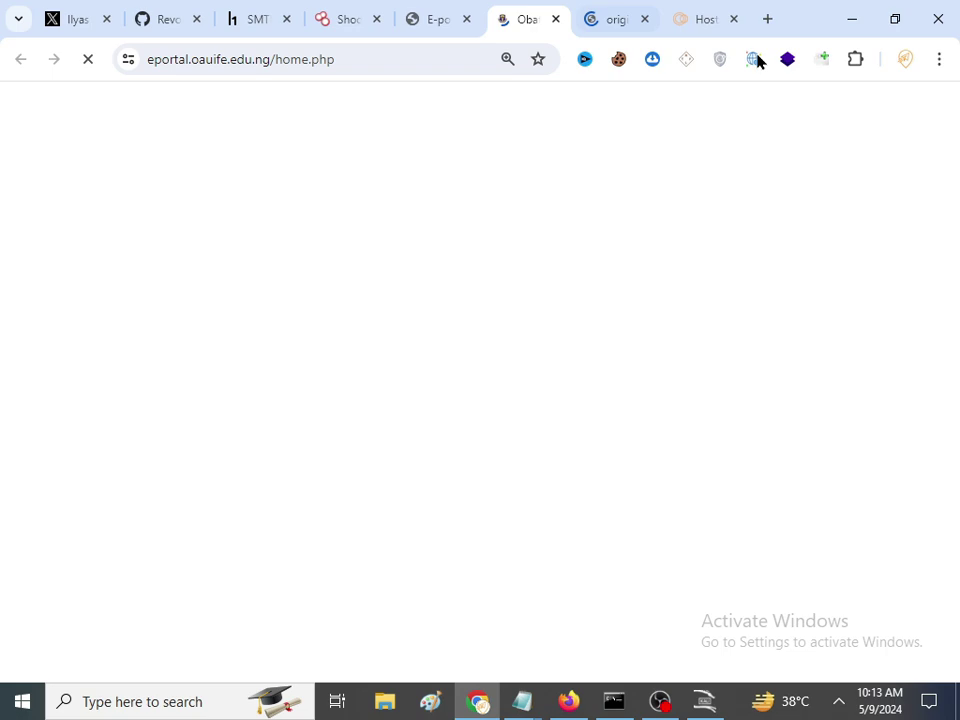
{"action": "key", "text": "ctrl+shift+Tab"}
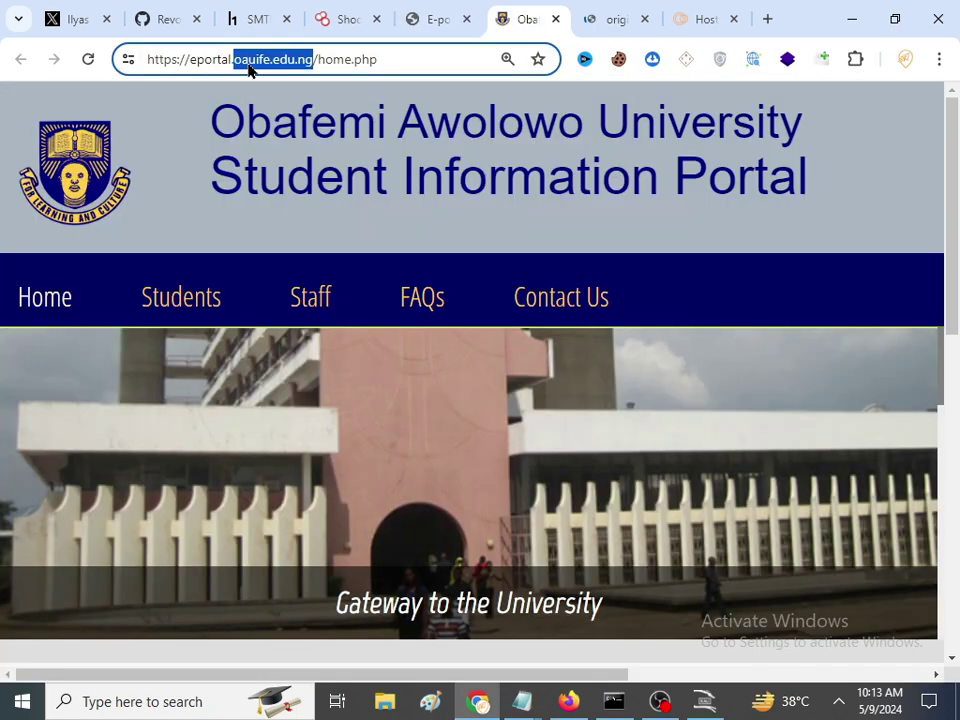
Copy oauife.edu.ng from the student portal's address and search Censys hosts for it
{"action": "right_click", "coordinate": [249, 68]}
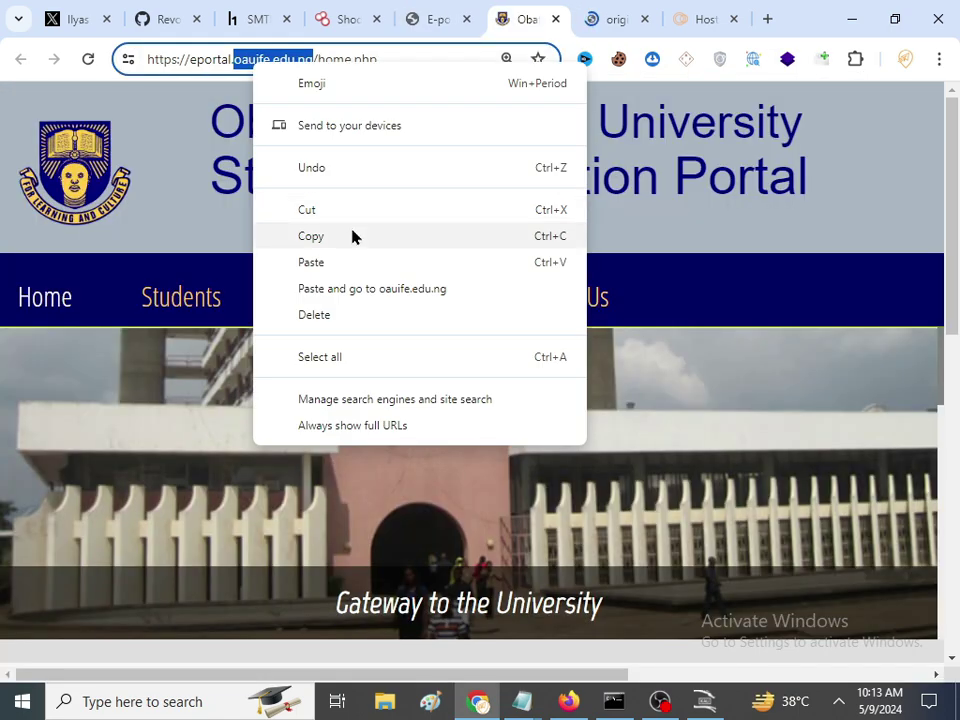
{"action": "left_click", "coordinate": [352, 237]}
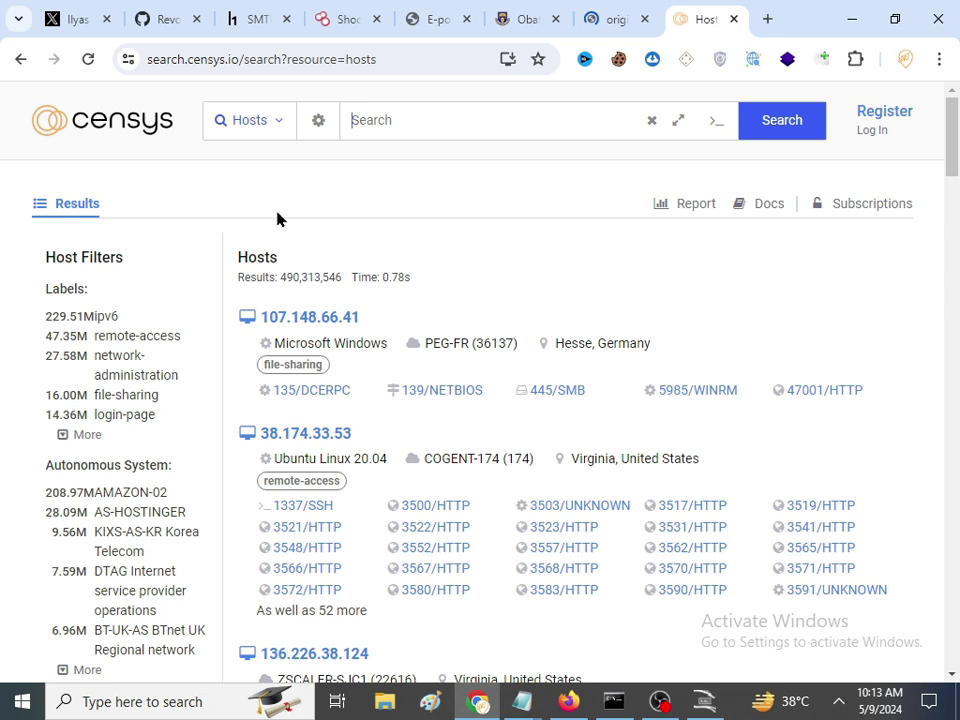
{"action": "key", "text": "ctrl+v"}
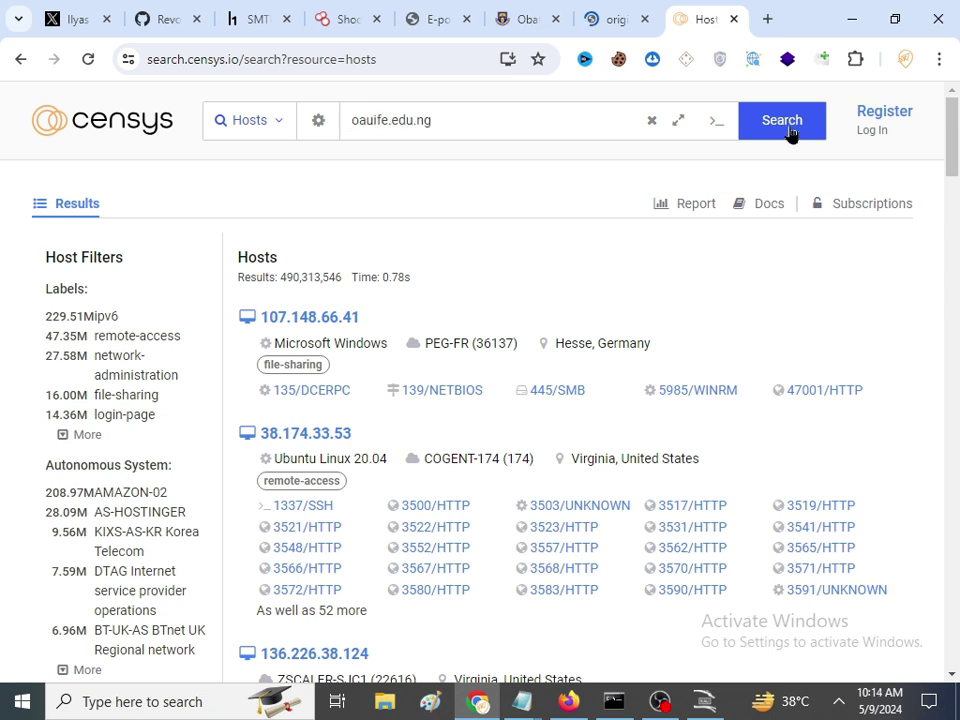
{"action": "left_click", "coordinate": [791, 133]}
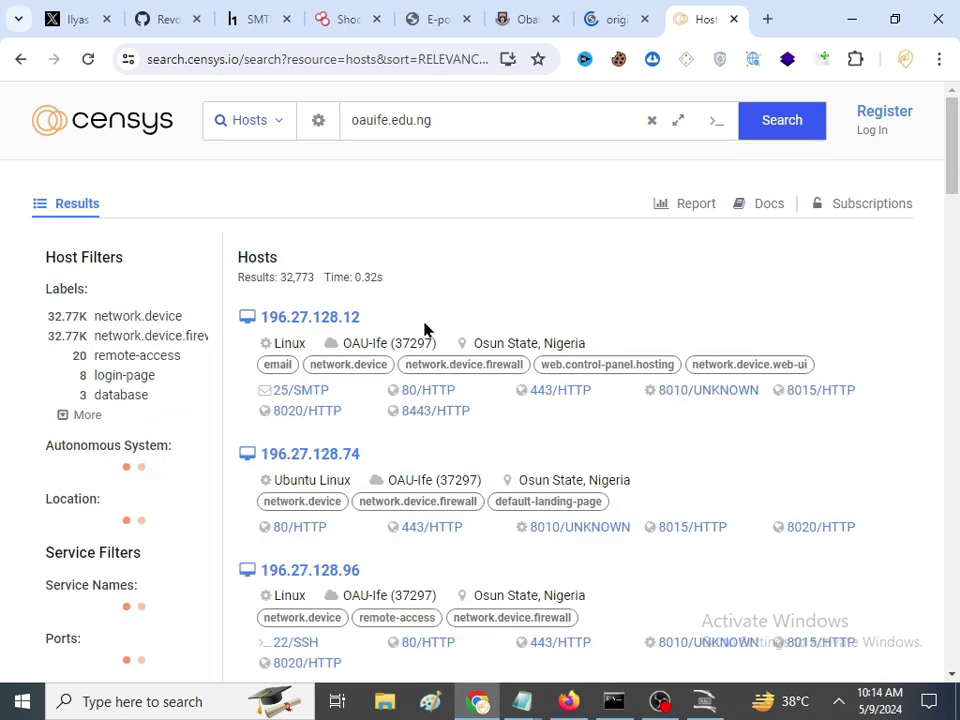
Go directly to the first host's IP, 196.27.128.12, in a new tab and return to the e-portal landing page
{"action": "double_click", "coordinate": [289, 318]}
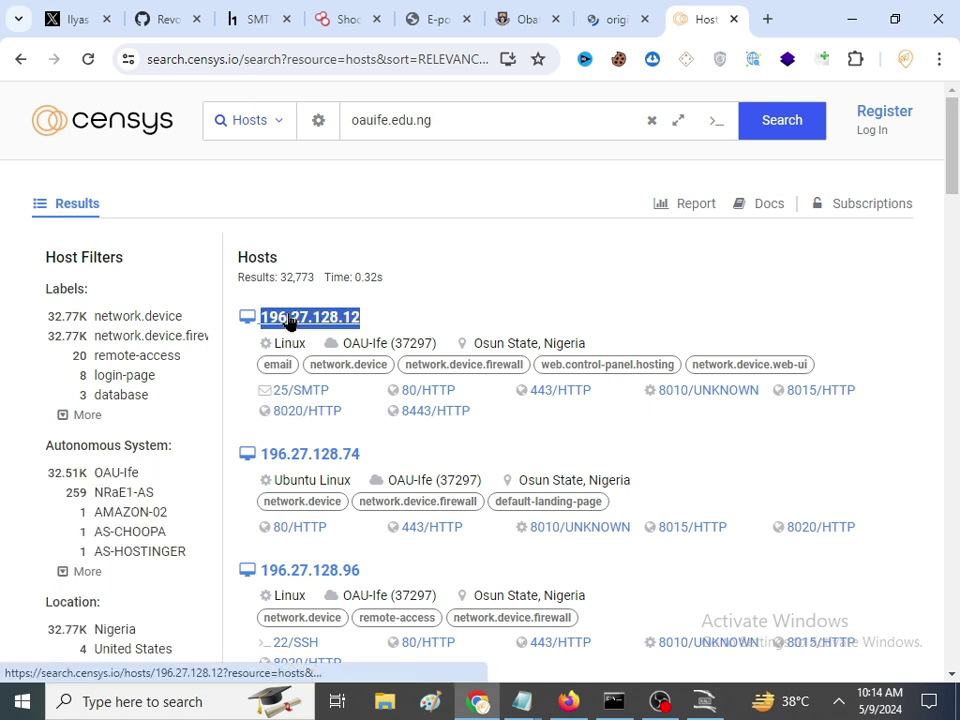
{"action": "right_click", "coordinate": [310, 318]}
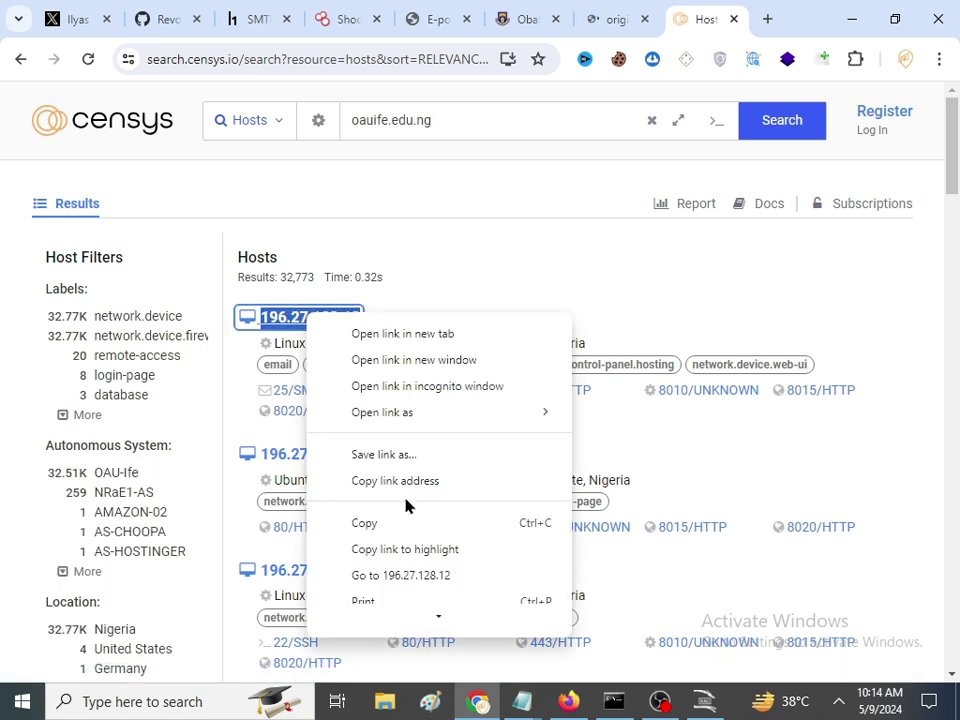
{"action": "scroll", "coordinate": [413, 580], "scroll_direction": "down", "scroll_amount": 1}
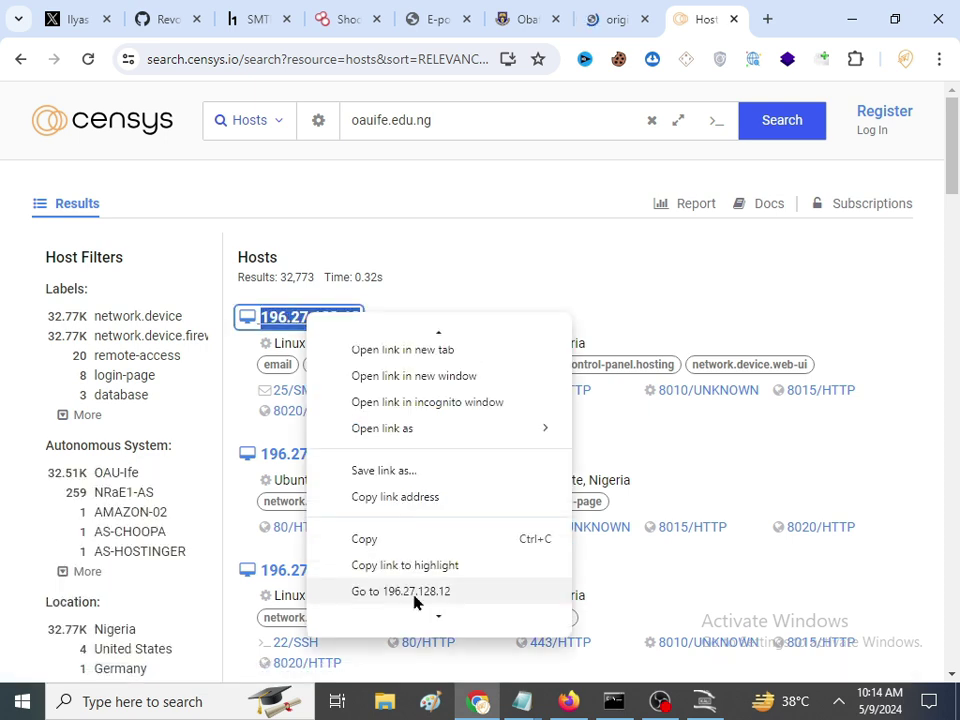
{"action": "left_click", "coordinate": [416, 601]}
{"action": "left_click", "coordinate": [395, 12]}
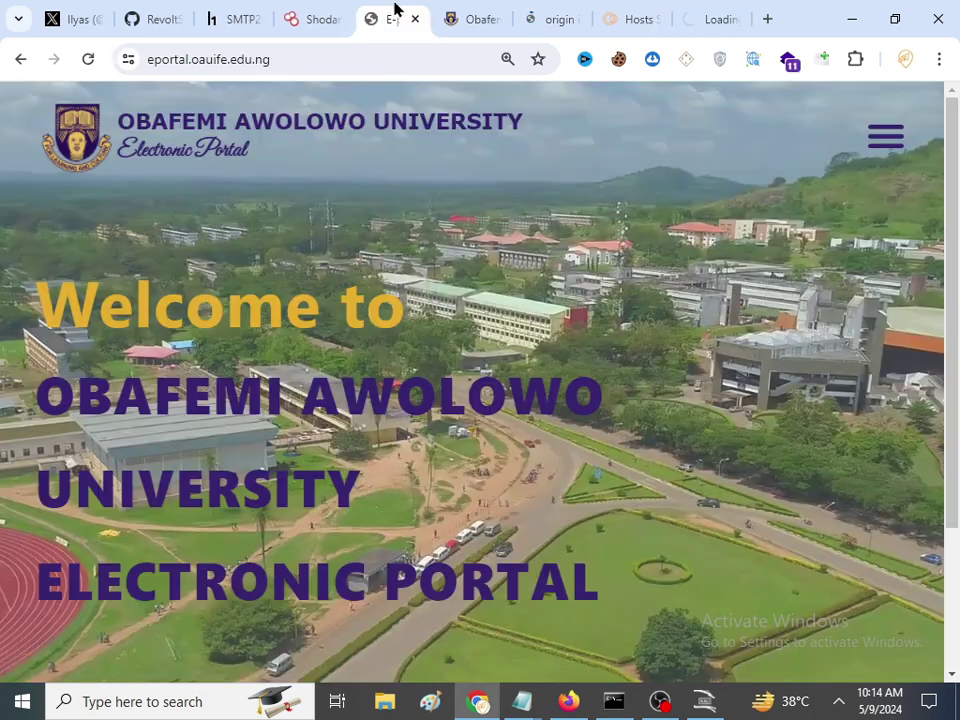
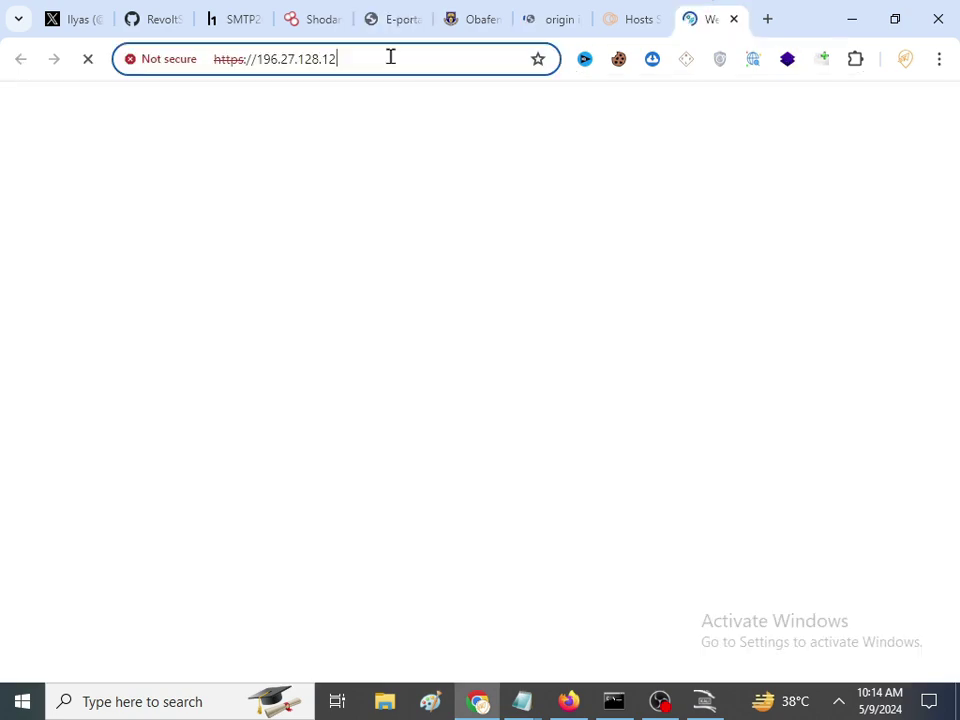
Read the page served at 196.27.128.12 and close its tab to return to the Censys host results
{"action": "left_click", "coordinate": [427, 58]}
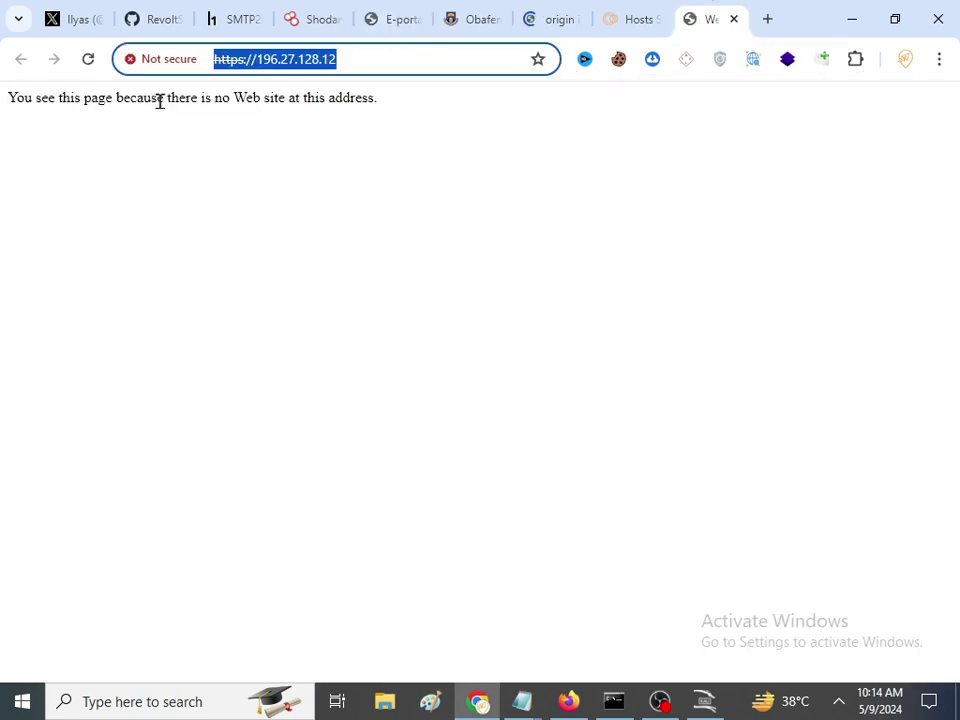
{"action": "left_click_drag", "start_coordinate": [16, 98], "coordinate": [263, 97]}
{"action": "left_click", "coordinate": [734, 20]}
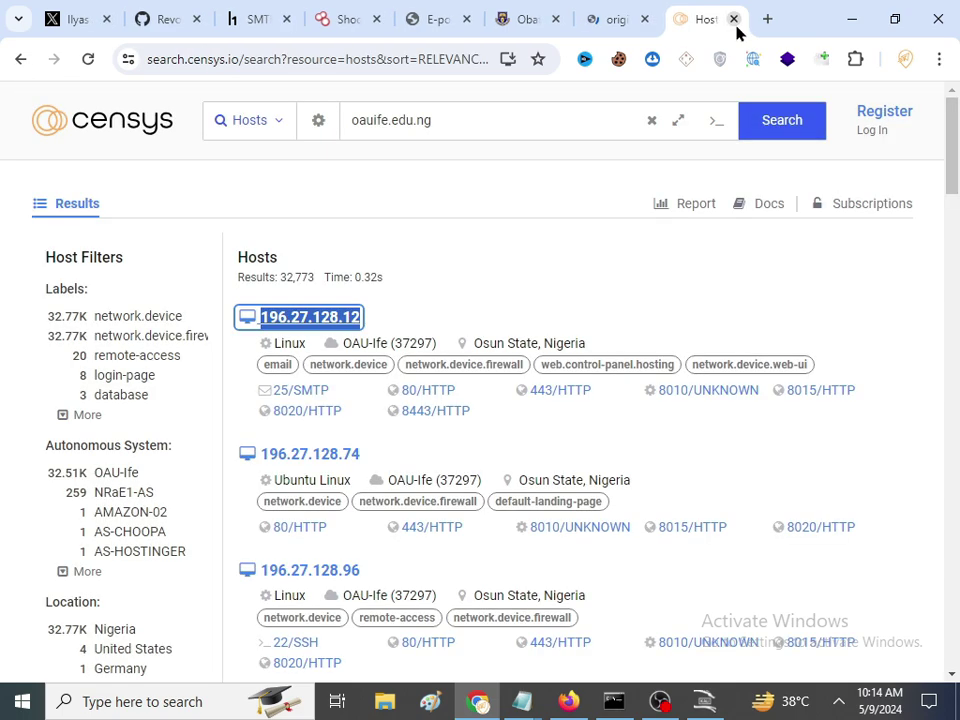
Go directly to the second host's IP, 196.27.128.74, in a new tab and proceed past the certificate warning
{"action": "scroll", "coordinate": [257, 272], "scroll_direction": "down", "scroll_amount": 2}
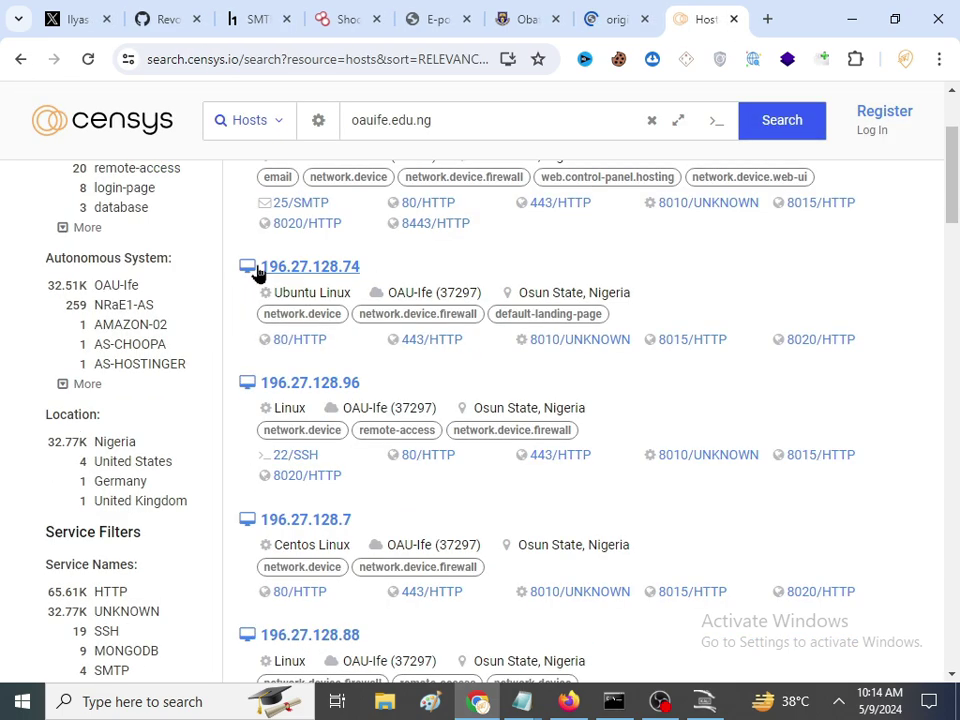
{"action": "left_click_drag", "start_coordinate": [375, 275], "coordinate": [253, 268]}
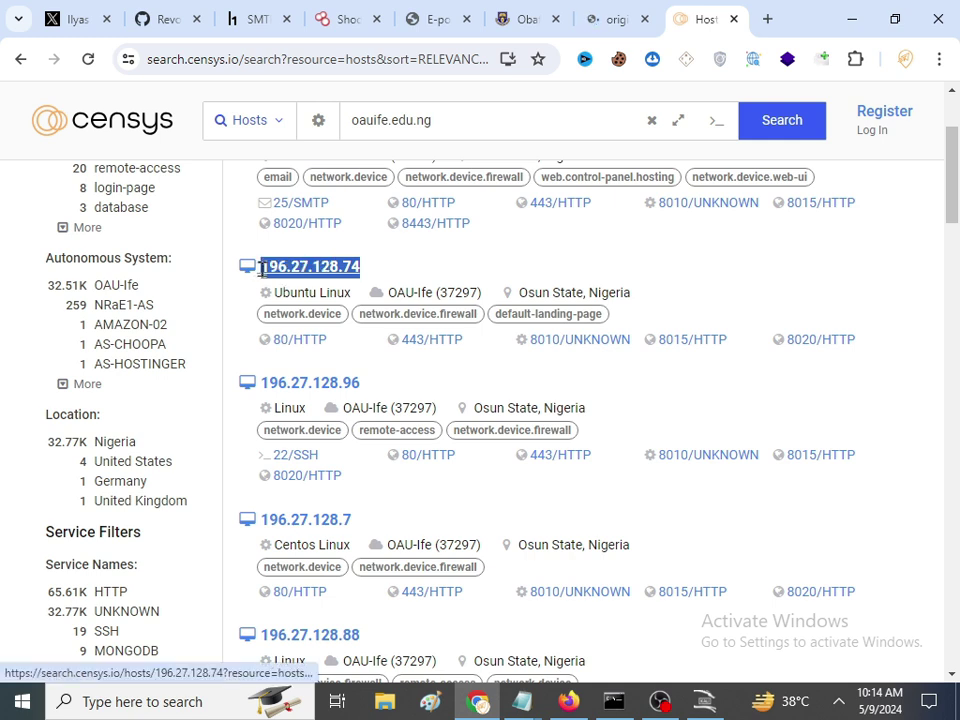
{"action": "right_click", "coordinate": [279, 268]}
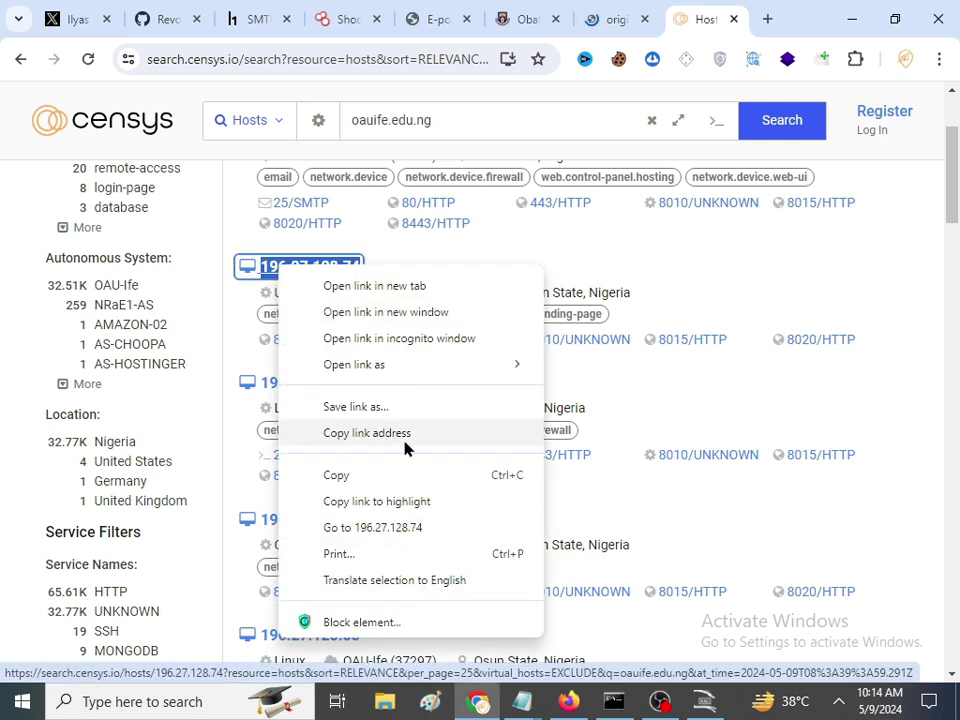
{"action": "left_click", "coordinate": [410, 530]}
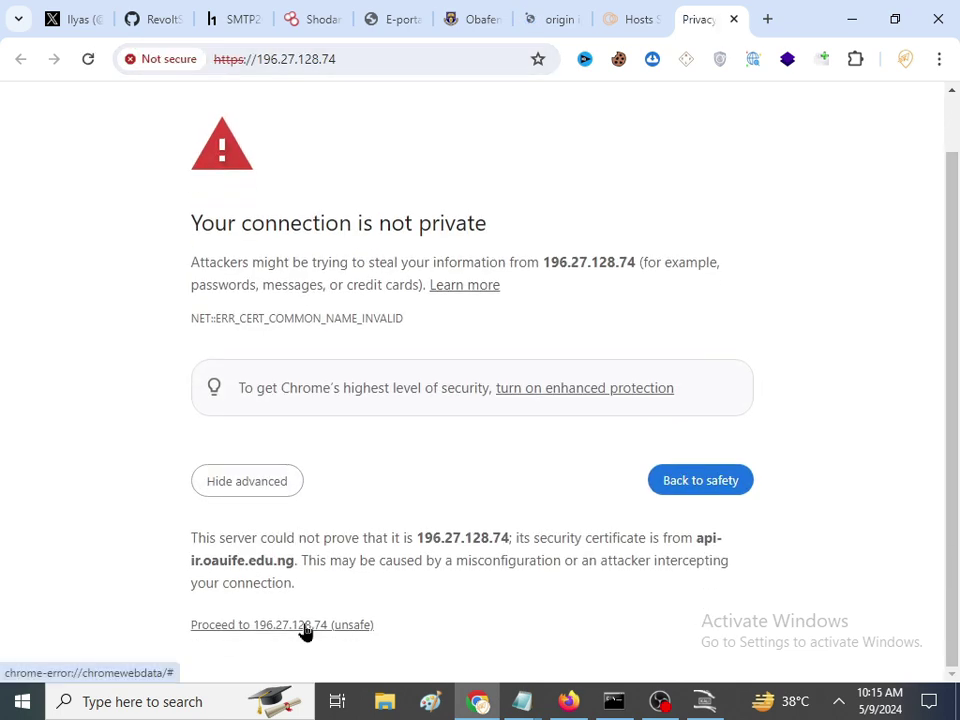
{"action": "left_click", "coordinate": [305, 625]}
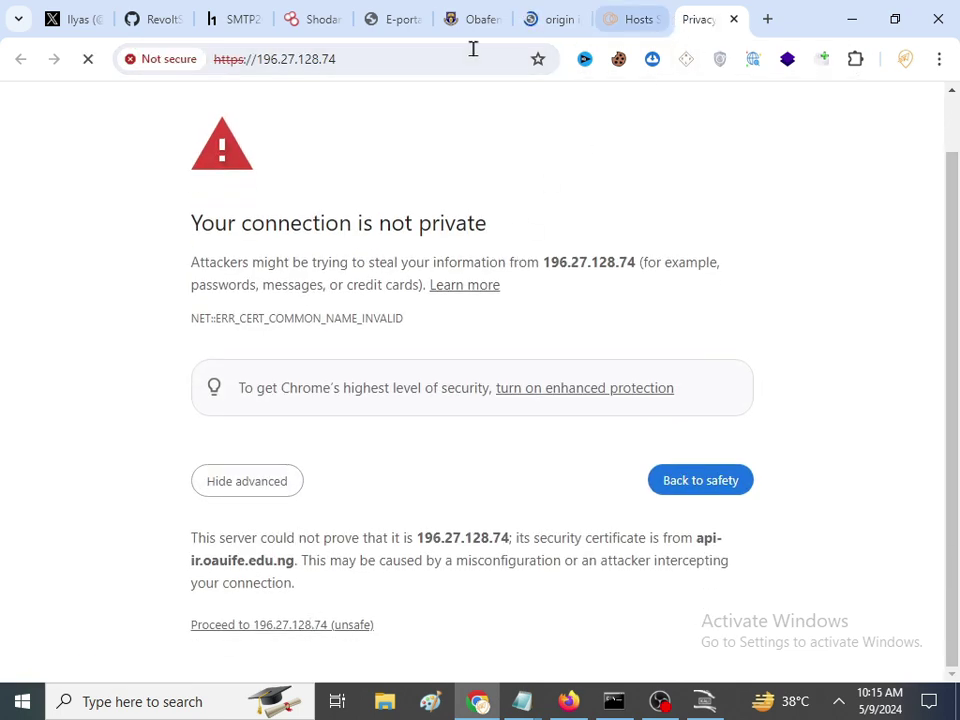
Compare the e-portal's home and landing pages with the page served at 196.27.128.74, and close that IP's tab
{"action": "left_click", "coordinate": [452, 17]}
{"action": "scroll", "coordinate": [503, 191], "scroll_direction": "down", "scroll_amount": 3}
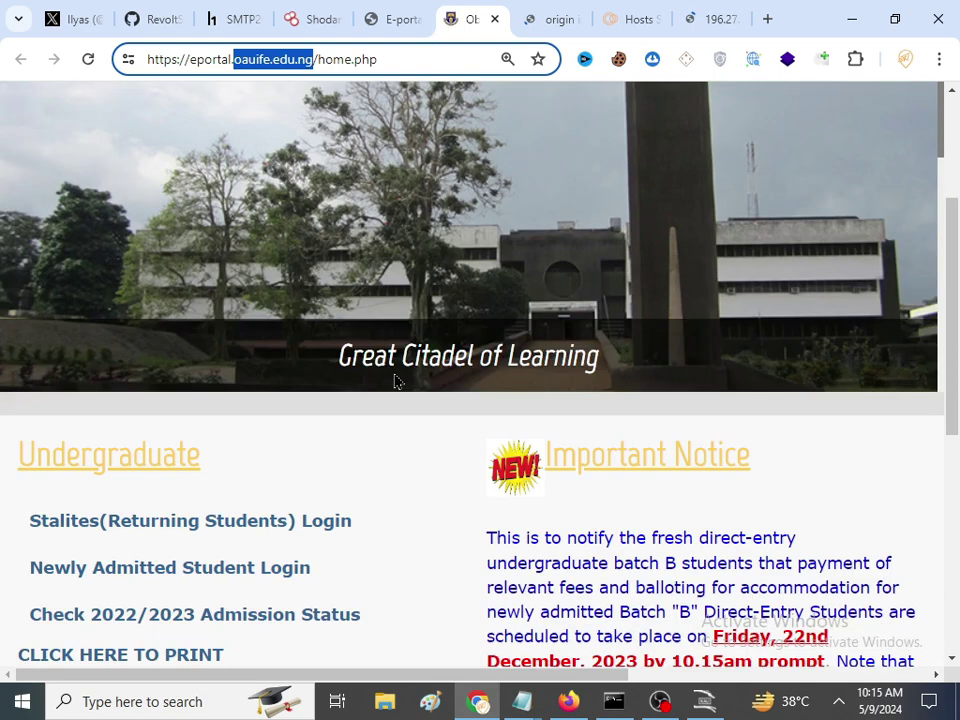
{"action": "scroll", "coordinate": [221, 122], "scroll_direction": "up", "scroll_amount": 3}
{"action": "left_click", "coordinate": [392, 19]}
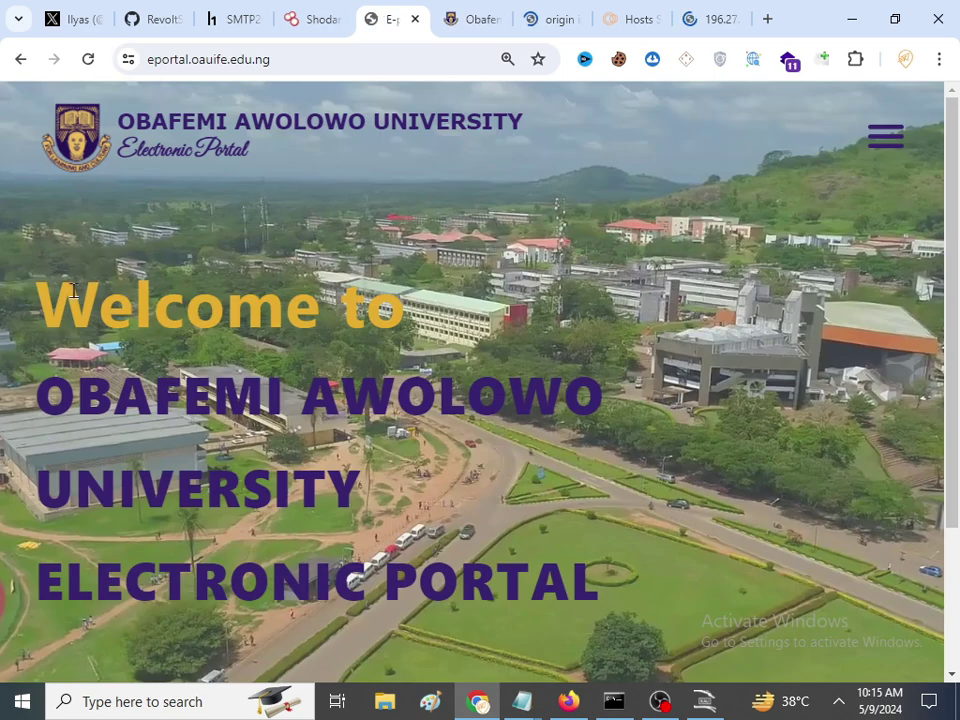
{"action": "scroll", "coordinate": [354, 364], "scroll_direction": "down", "scroll_amount": 2}
{"action": "scroll", "coordinate": [350, 260], "scroll_direction": "up", "scroll_amount": 2}
{"action": "scroll", "coordinate": [580, 232], "scroll_direction": "down", "scroll_amount": 2}
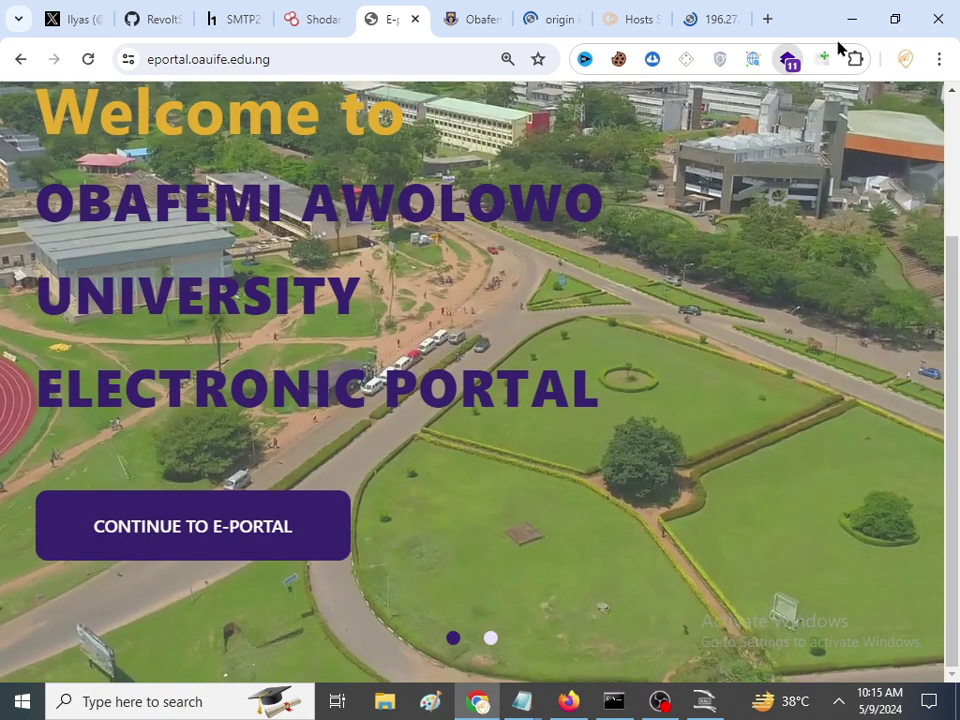
{"action": "left_click", "coordinate": [712, 19]}
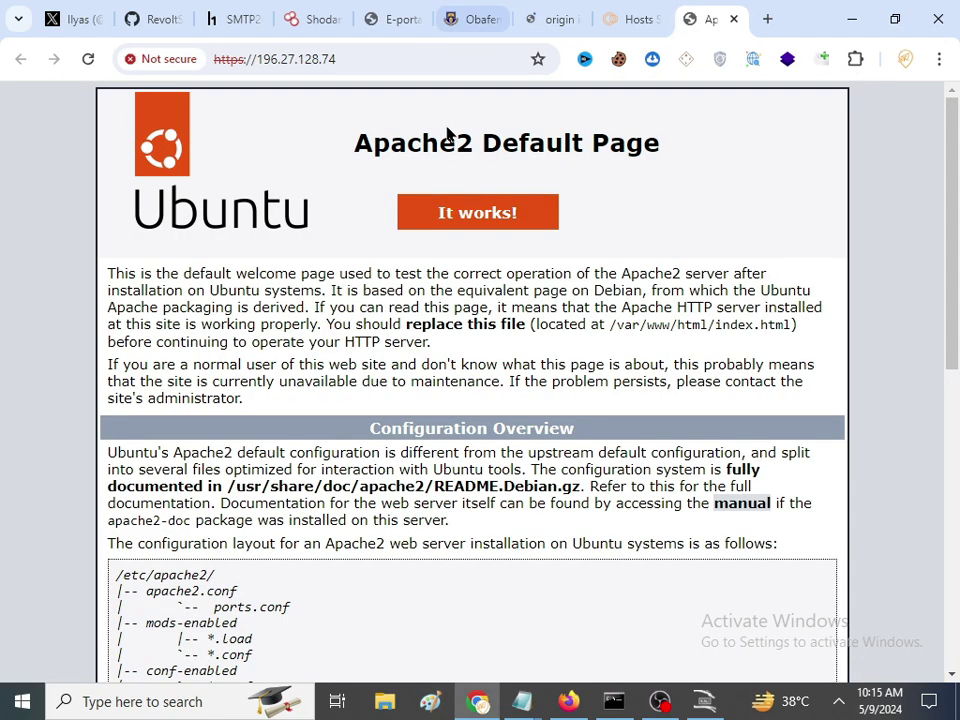
{"action": "left_click", "coordinate": [733, 19]}
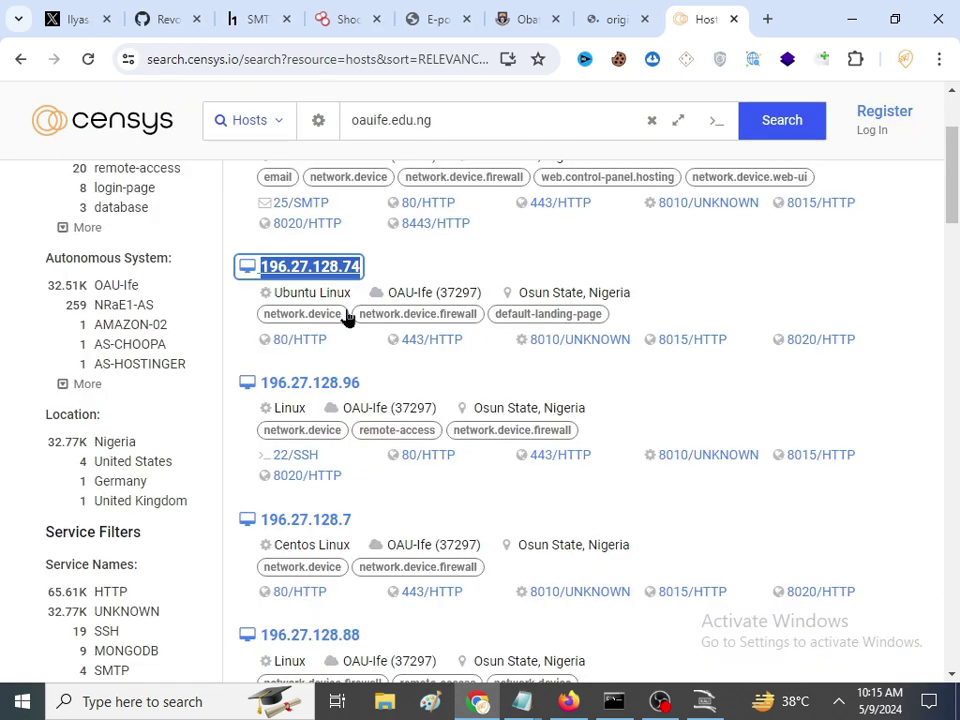
Go directly to the third host's IP, 196.27.128.96, in a new tab, view its page and close the tab
{"action": "scroll", "coordinate": [350, 325], "scroll_direction": "down", "scroll_amount": 2}
{"action": "left_click_drag", "start_coordinate": [360, 197], "coordinate": [240, 195]}
{"action": "right_click", "coordinate": [296, 196]}
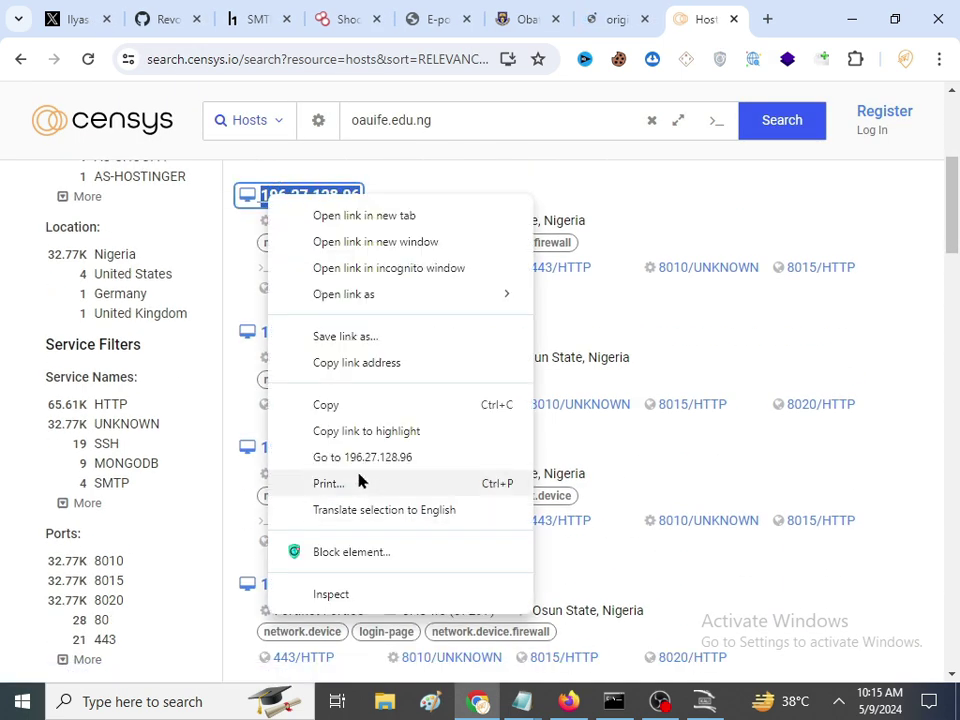
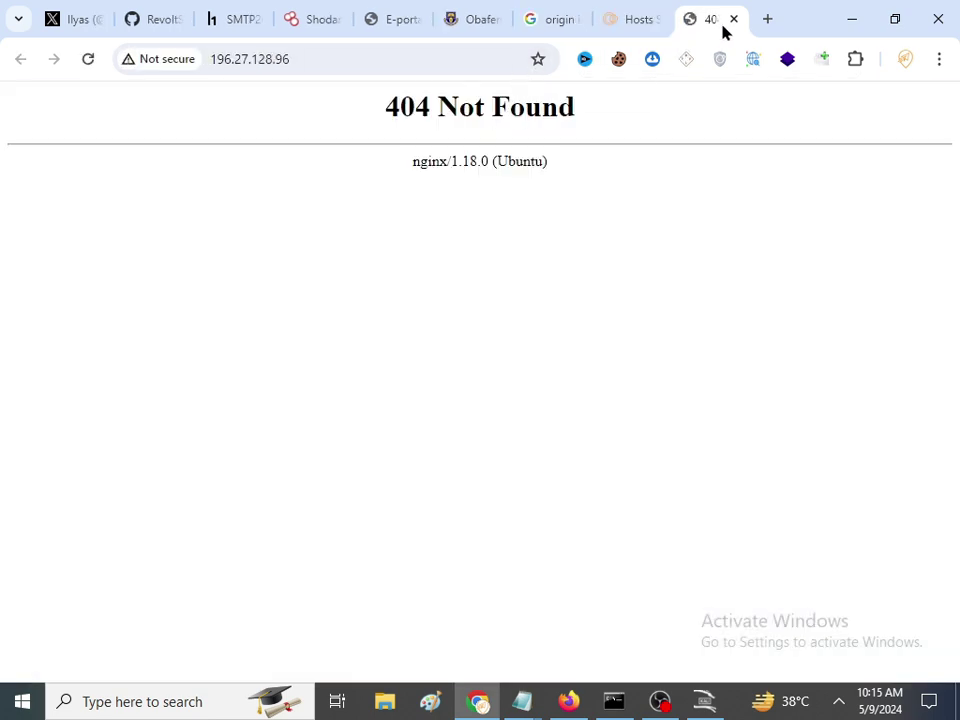
{"action": "left_click", "coordinate": [733, 19]}
Go directly to host IP 196.27.128.7 from the Censys results and look over the page it serves
{"action": "scroll", "coordinate": [368, 345], "scroll_direction": "down", "scroll_amount": 1}
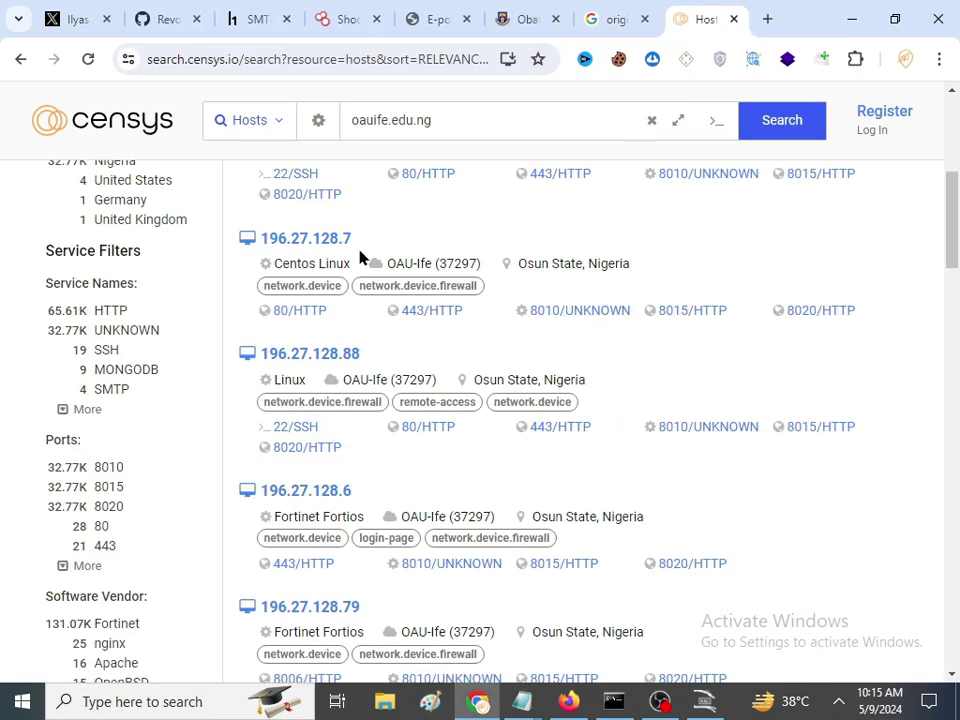
{"action": "left_click_drag", "start_coordinate": [355, 240], "coordinate": [260, 238]}
{"action": "right_click", "coordinate": [271, 240]}
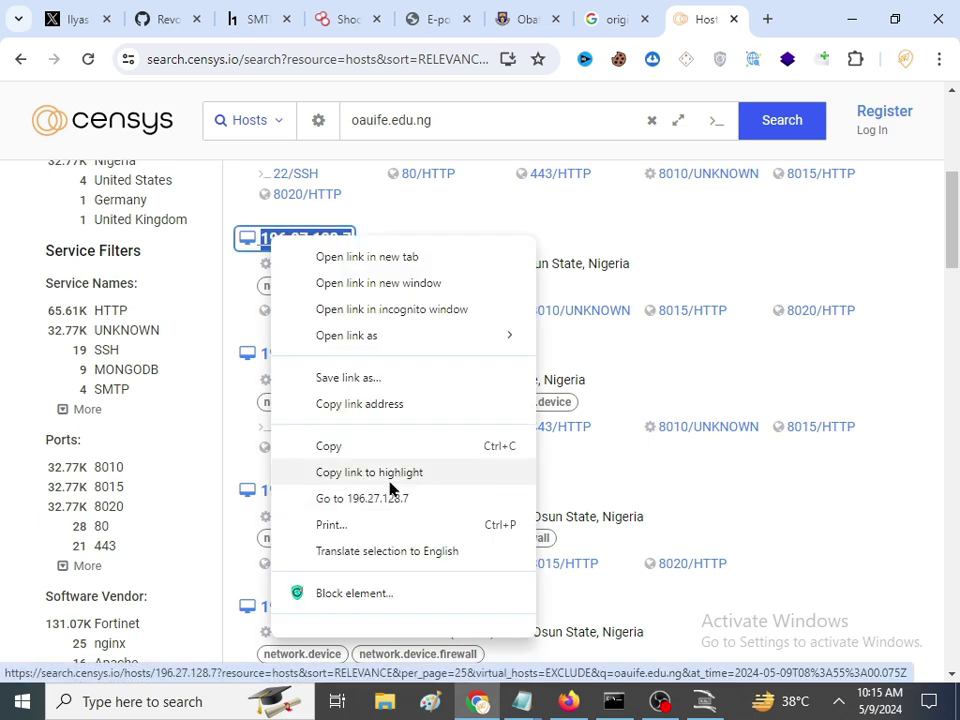
{"action": "left_click", "coordinate": [392, 497]}
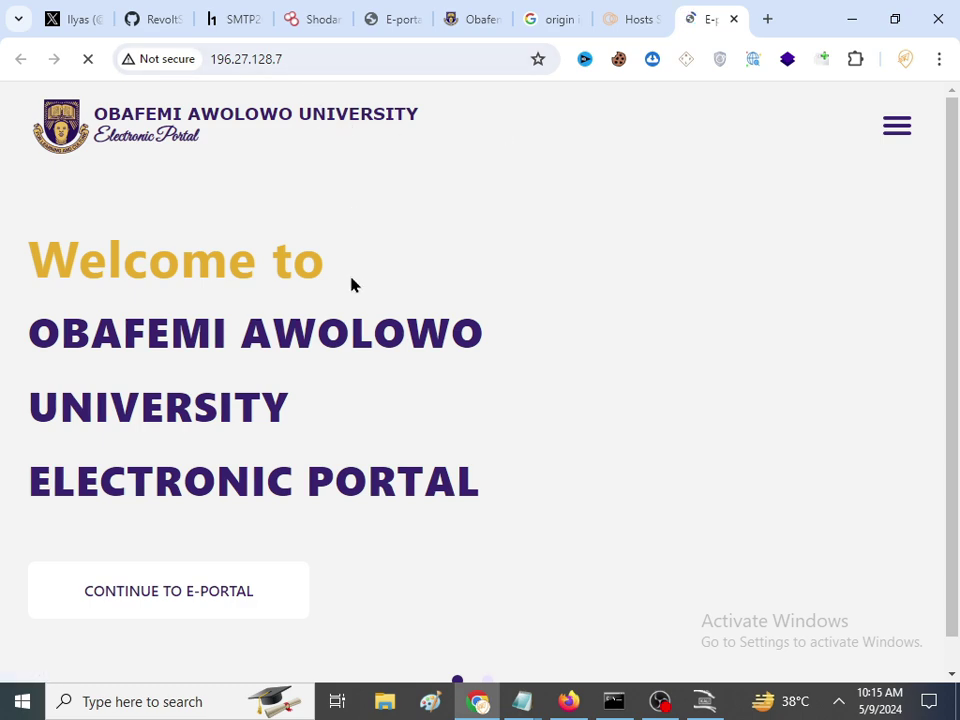
{"action": "scroll", "coordinate": [352, 280], "scroll_direction": "down", "scroll_amount": 1}
{"action": "scroll", "coordinate": [686, 168], "scroll_direction": "up", "scroll_amount": 1}
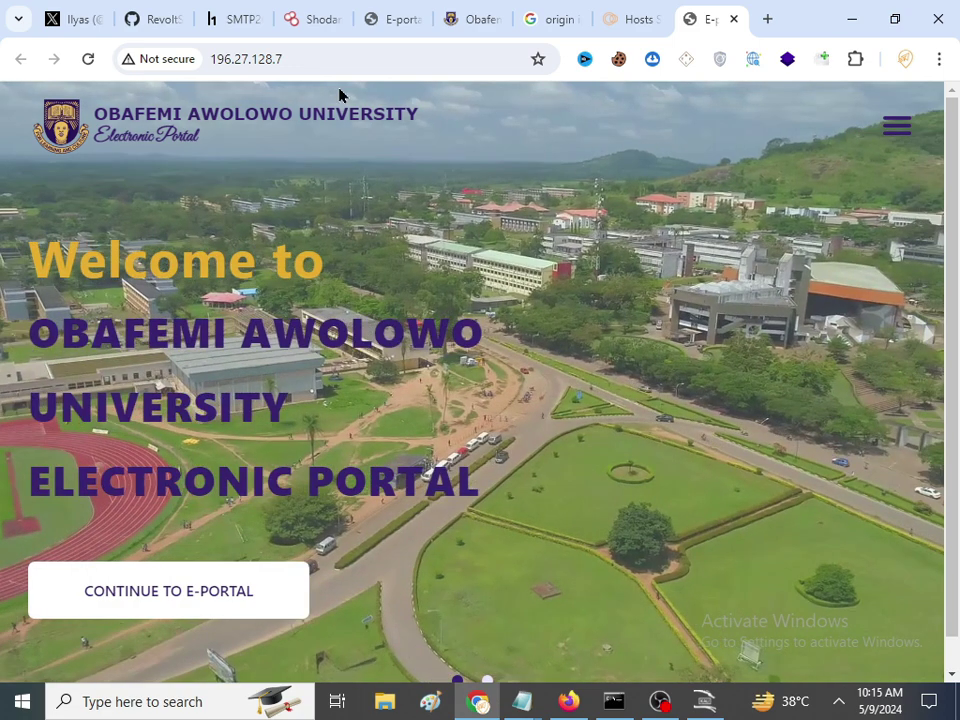
Highlight the IP 196.27.128.7 in the page's address and check the portal landing page served from it
{"action": "left_click", "coordinate": [332, 60]}
{"action": "left_click", "coordinate": [291, 60]}
{"action": "double_click", "coordinate": [344, 60]}
{"action": "left_click", "coordinate": [392, 58]}
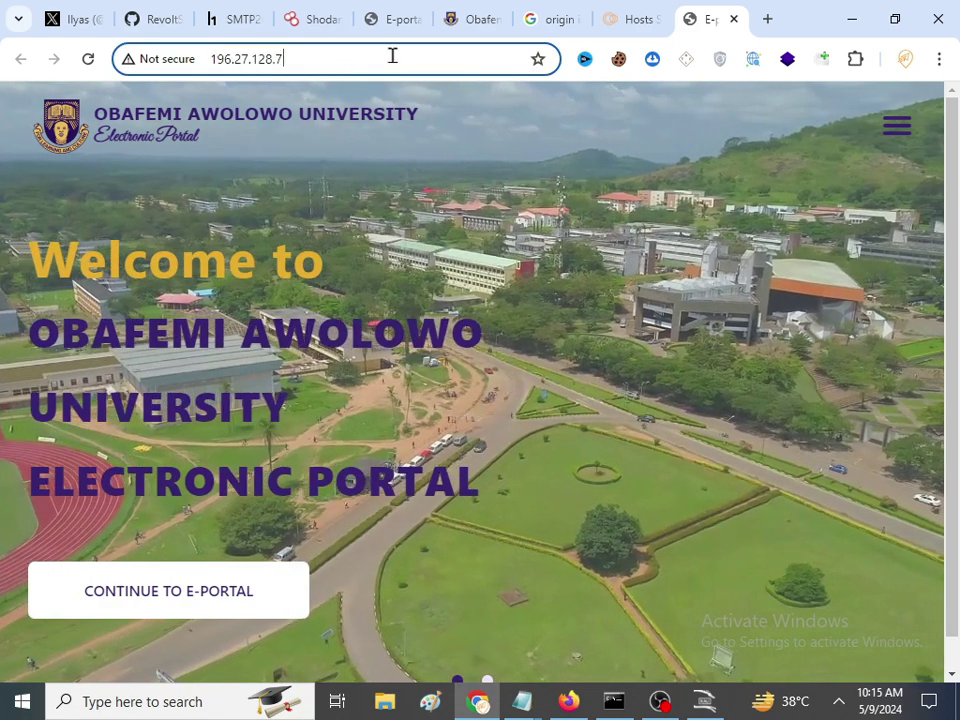
{"action": "double_click", "coordinate": [396, 58]}
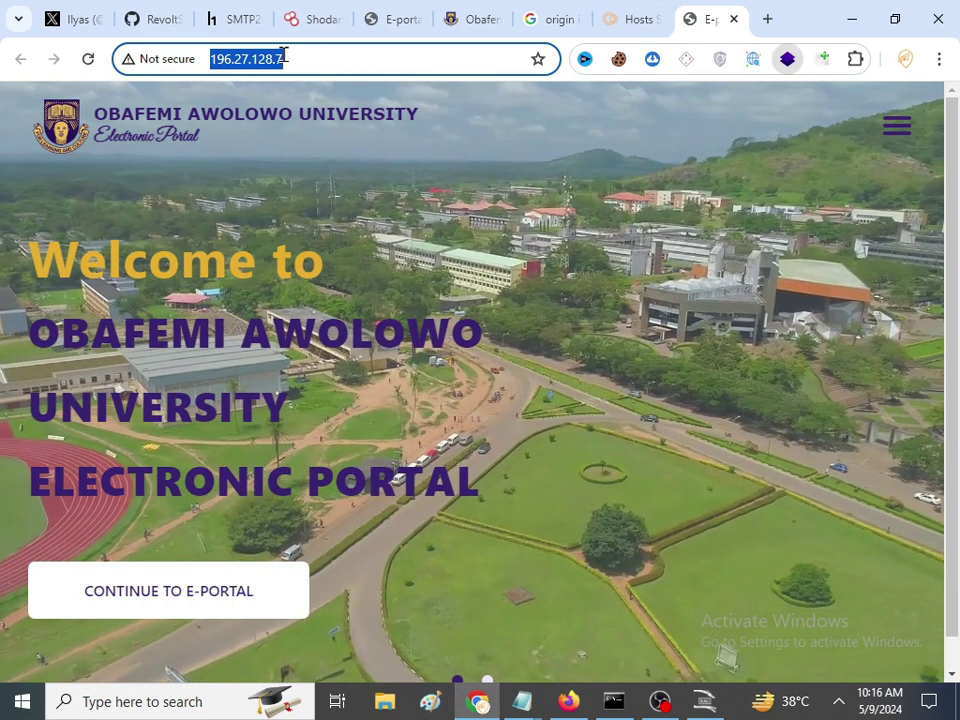
{"action": "double_click", "coordinate": [328, 58]}
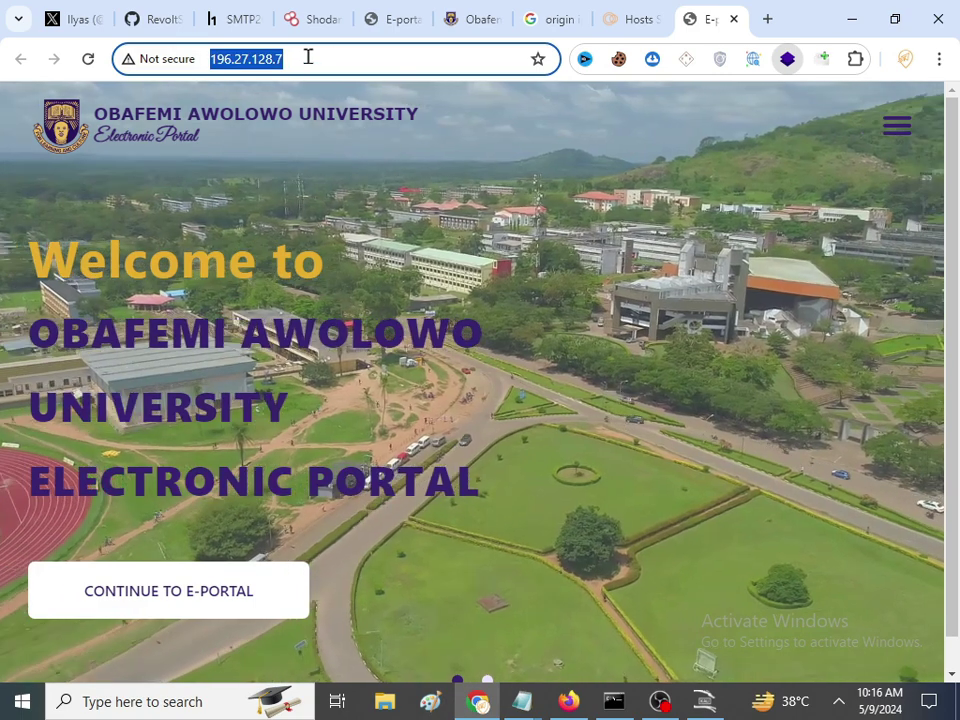
{"action": "left_click", "coordinate": [306, 58]}
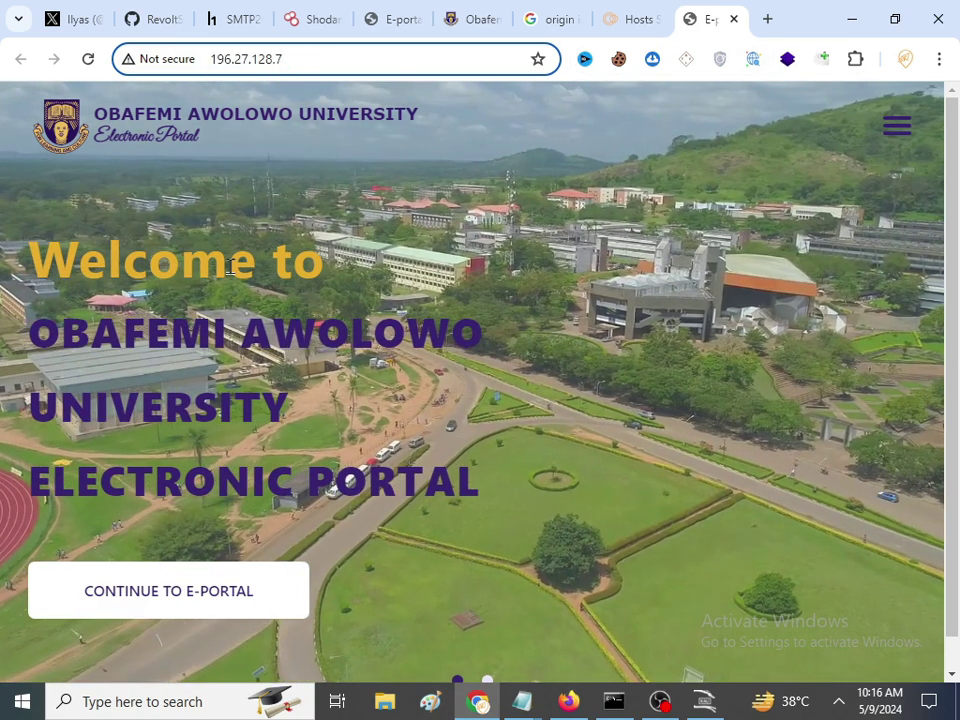
{"action": "scroll", "coordinate": [362, 235], "scroll_direction": "down", "scroll_amount": 1}
{"action": "scroll", "coordinate": [362, 235], "scroll_direction": "up", "scroll_amount": 1}
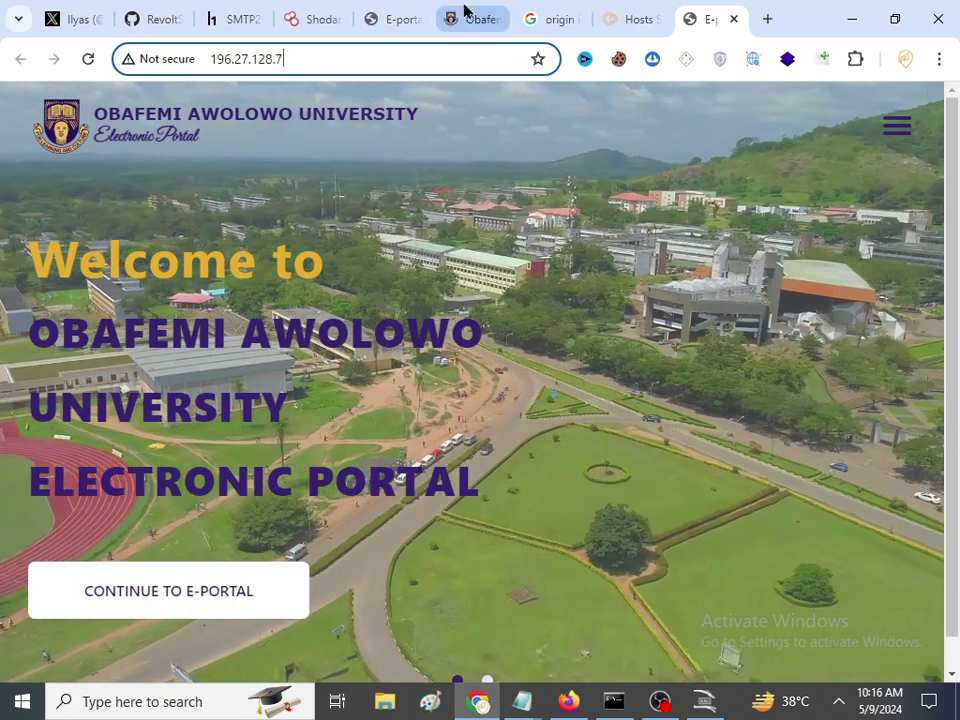
View the original eportal.oauife.edu.ng landing page and compare it with the page at 196.27.128.7
{"action": "mouse_move", "coordinate": [462, 14]}
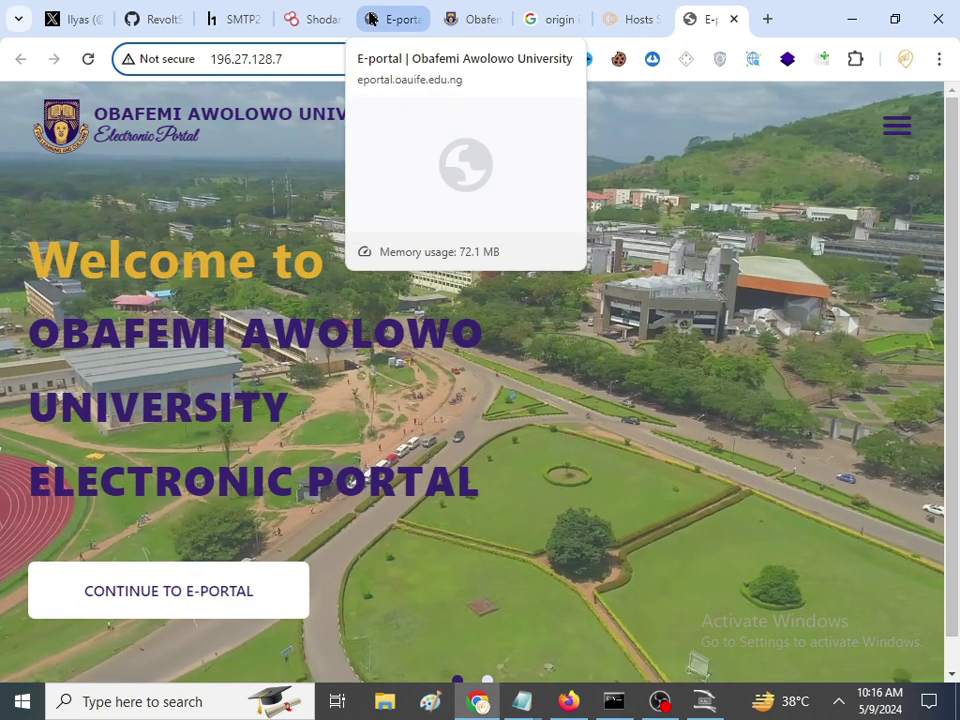
{"action": "left_click", "coordinate": [395, 18]}
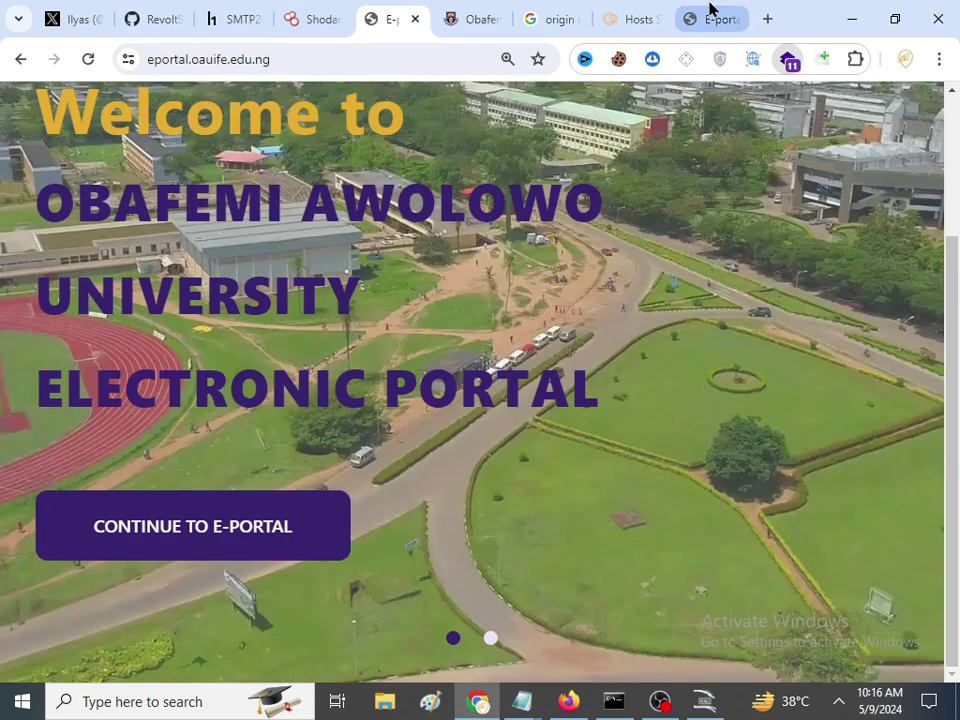
{"action": "left_click", "coordinate": [710, 10]}
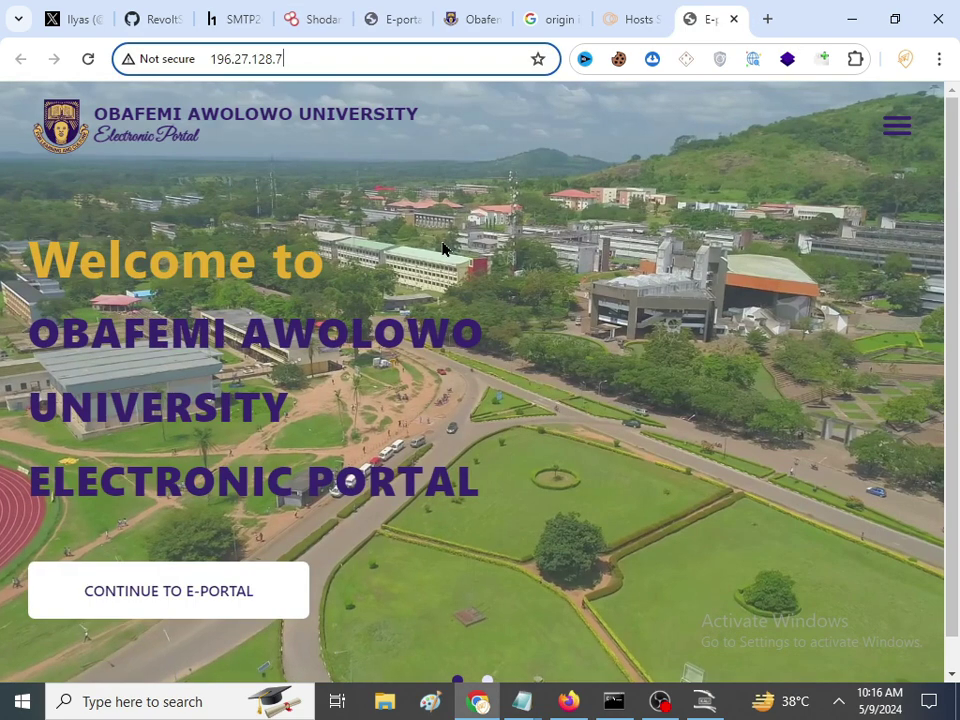
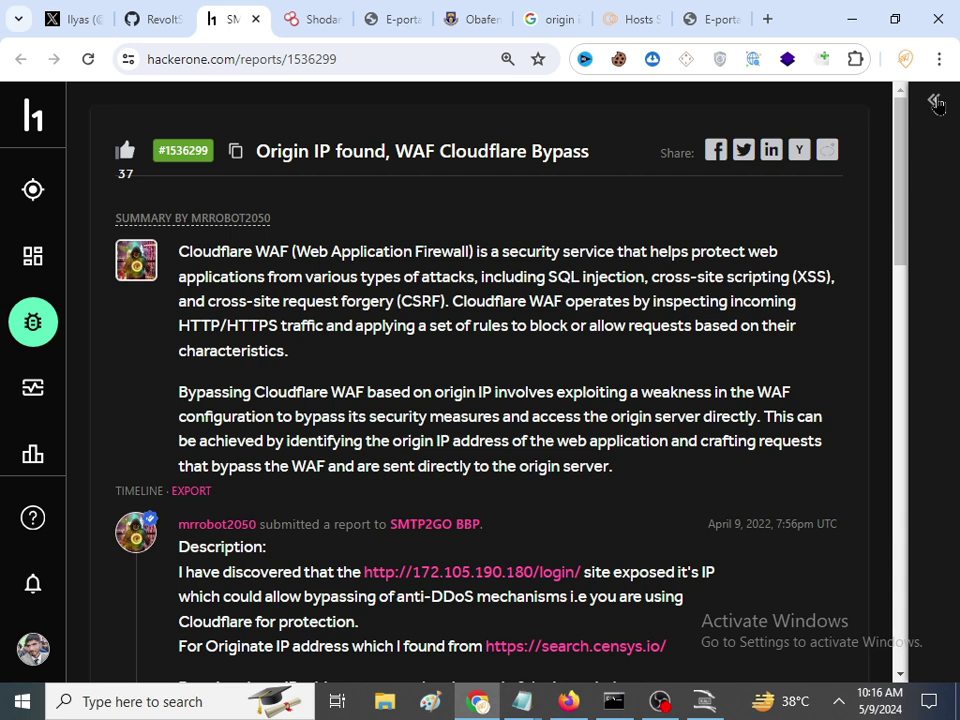
Expand the details of HackerOne report #1536299 and highlight its bounty and the words WAF Cloudflare Bypass in the title
{"action": "left_click", "coordinate": [934, 102]}
{"action": "double_click", "coordinate": [795, 530]}
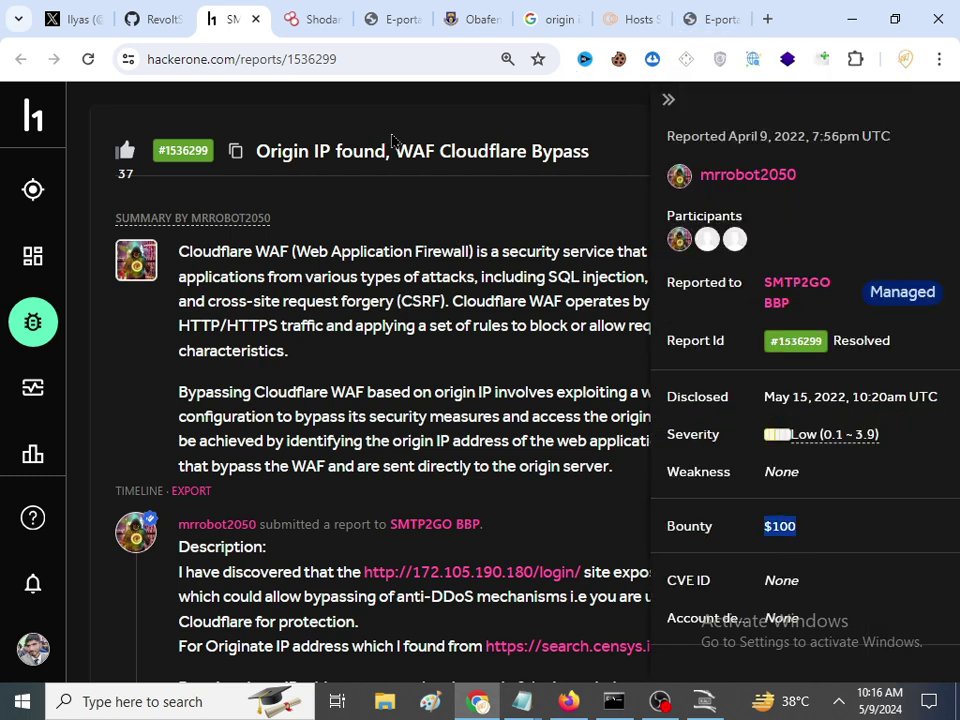
{"action": "left_click_drag", "start_coordinate": [396, 150], "coordinate": [557, 156]}
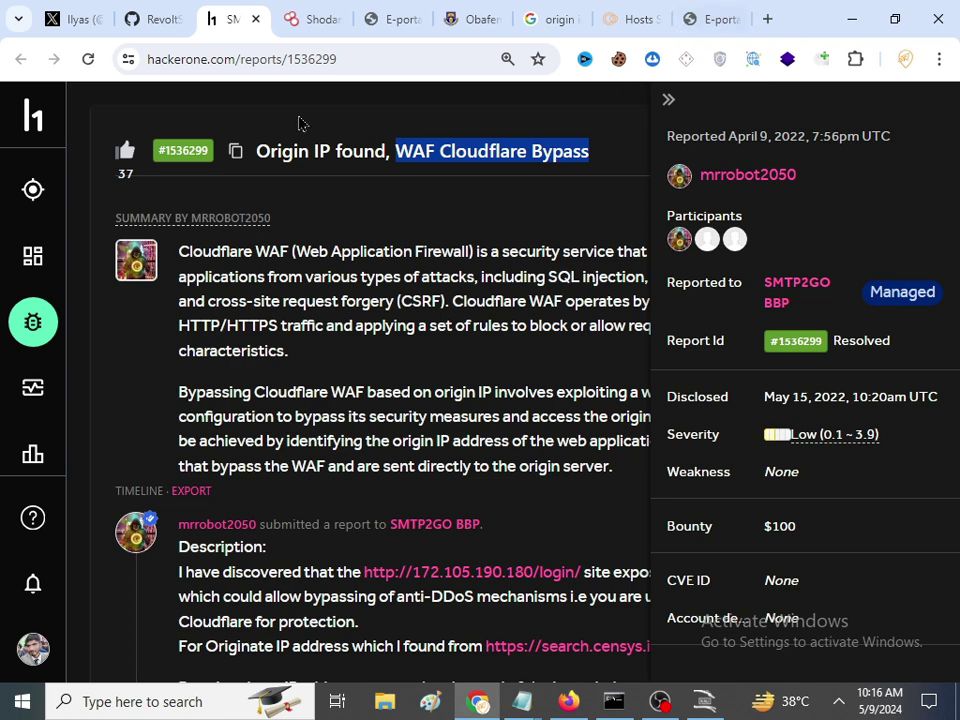
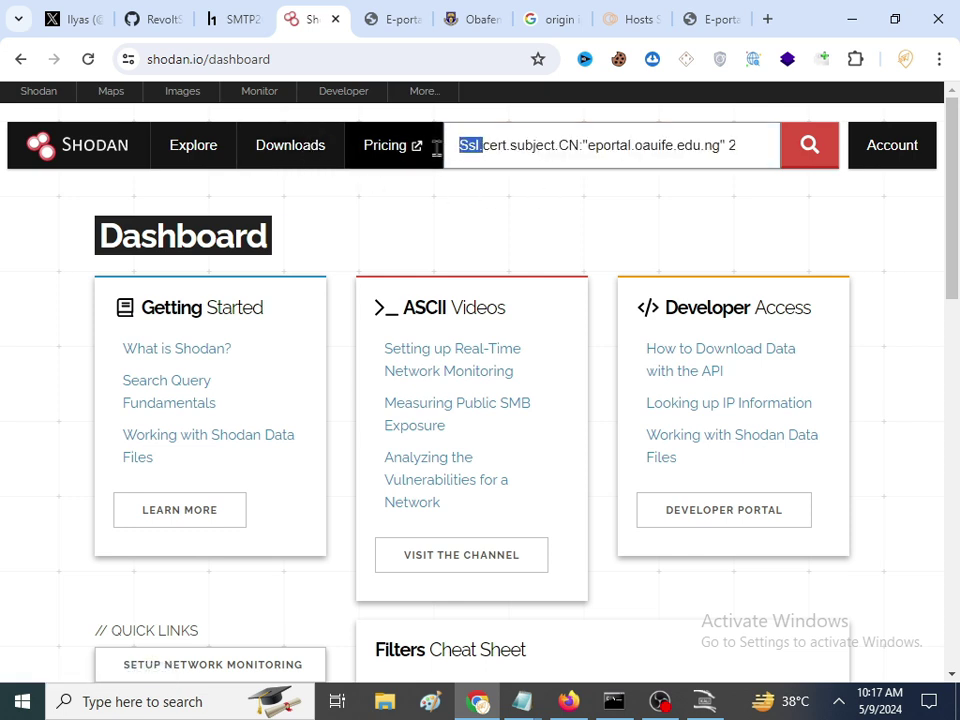
Highlight the Ssl.cert.subject.CN filter in the Shodan query and view the common name in the shodan.io certificate
{"action": "left_click_drag", "start_coordinate": [467, 146], "coordinate": [572, 146]}
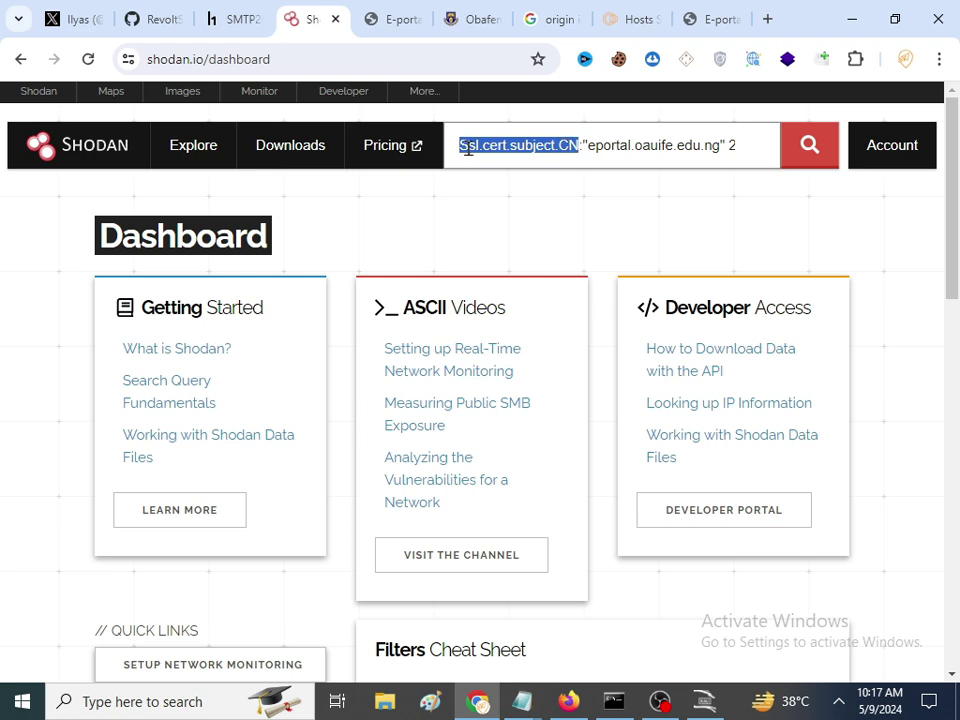
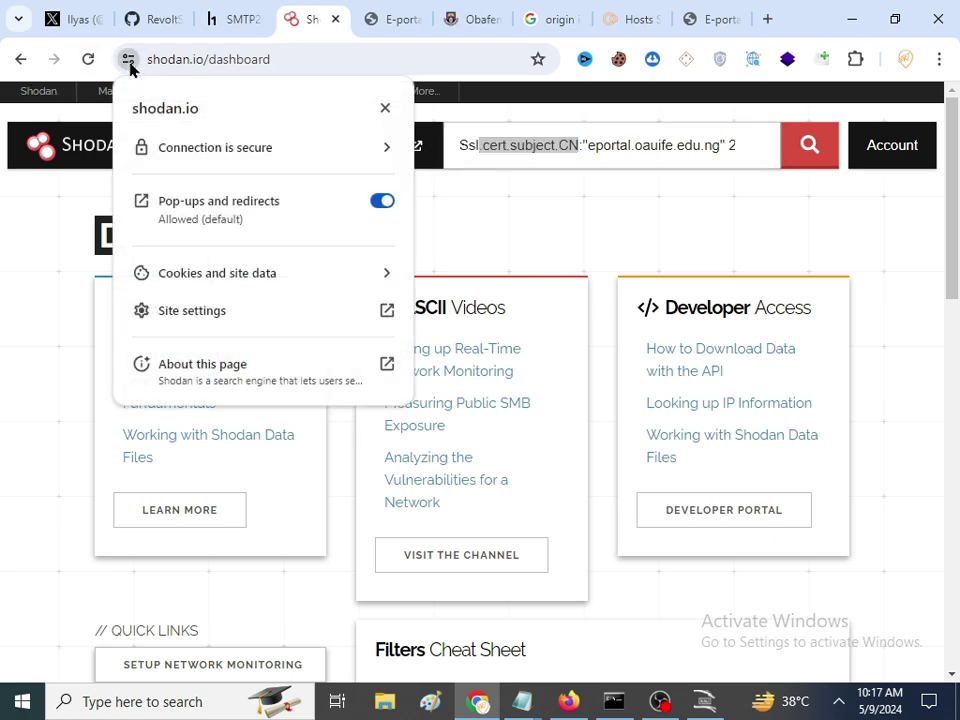
{"action": "left_click", "coordinate": [208, 153]}
{"action": "left_click", "coordinate": [201, 272]}
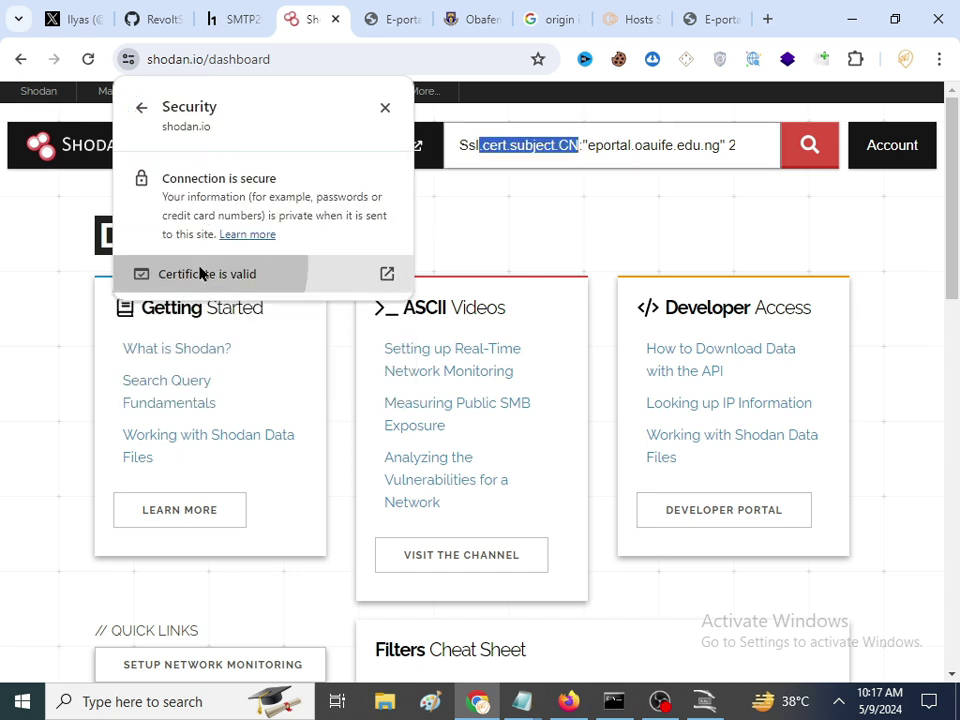
{"action": "left_click_drag", "start_coordinate": [405, 221], "coordinate": [445, 214]}
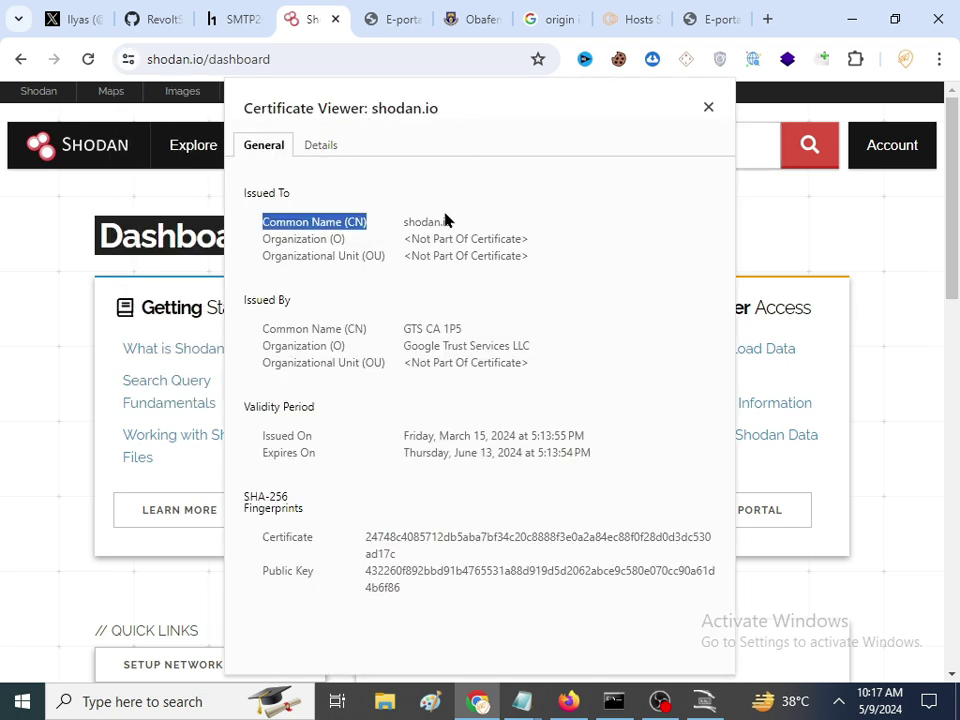
Highlight the shodan.io common name in the certificate viewer and close the viewer
{"action": "double_click", "coordinate": [358, 223]}
{"action": "left_click_drag", "start_coordinate": [281, 231], "coordinate": [452, 228]}
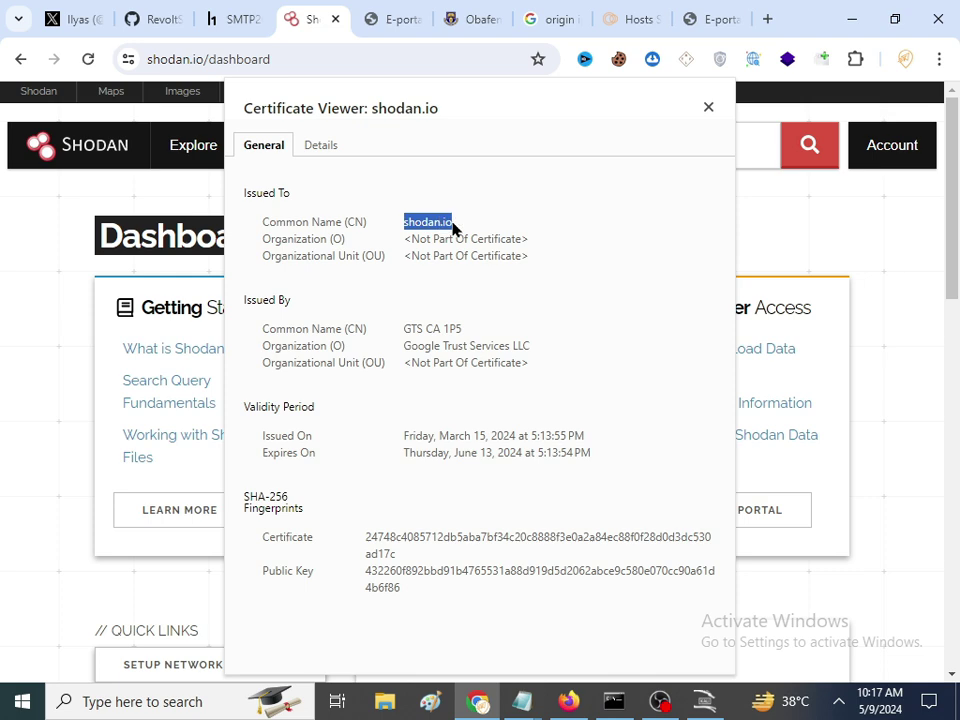
{"action": "left_click", "coordinate": [708, 104]}
Highlight the domain in the query and search Shodan for Ssl.cert.subject.CN:"eportal.oauife.edu.ng" 200
{"action": "left_click_drag", "start_coordinate": [588, 146], "coordinate": [721, 148]}
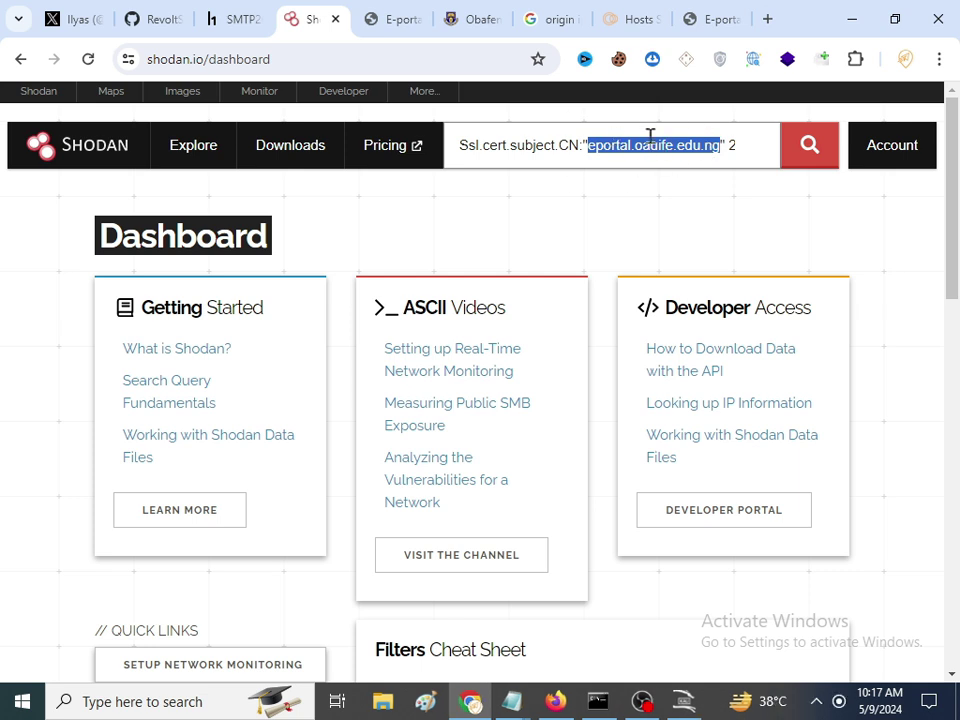
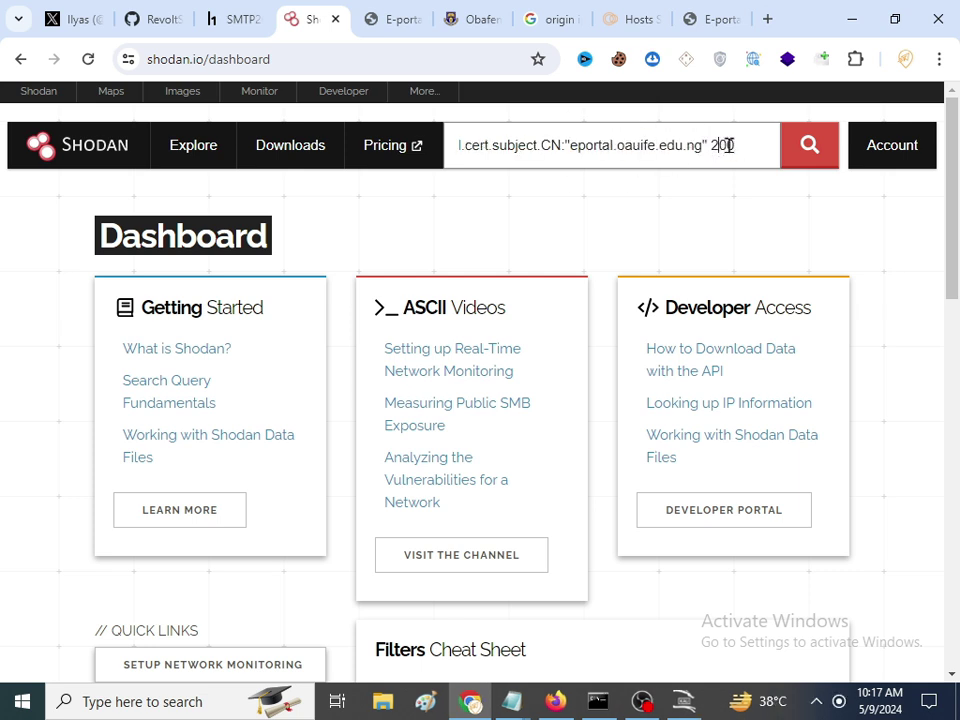
{"action": "double_click", "coordinate": [728, 146]}
{"action": "type", "text": "2"}
{"action": "left_click", "coordinate": [824, 150]}
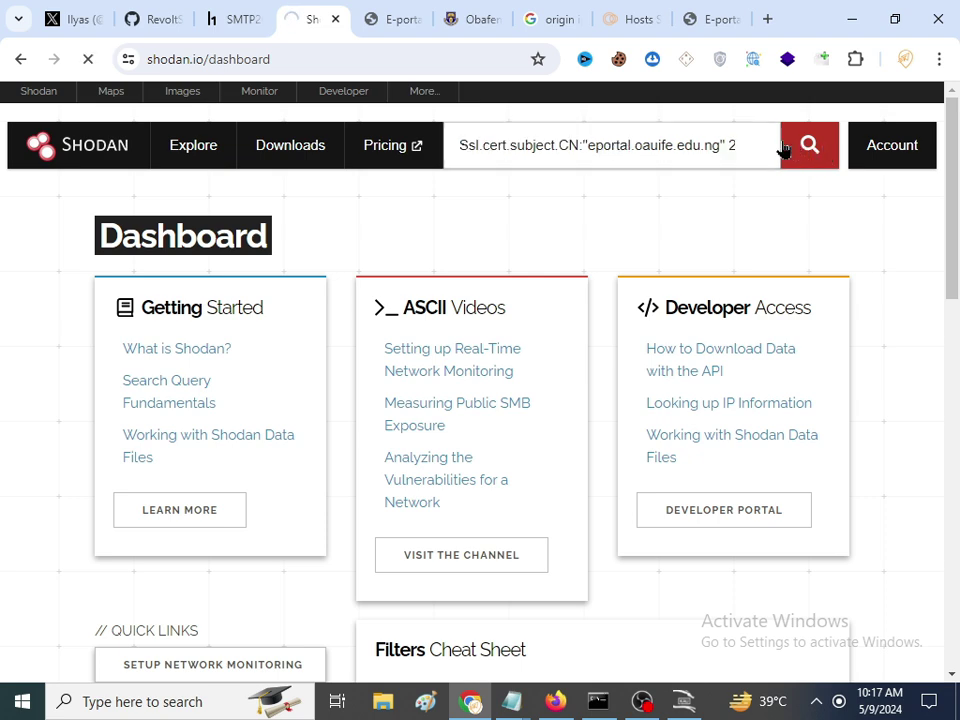
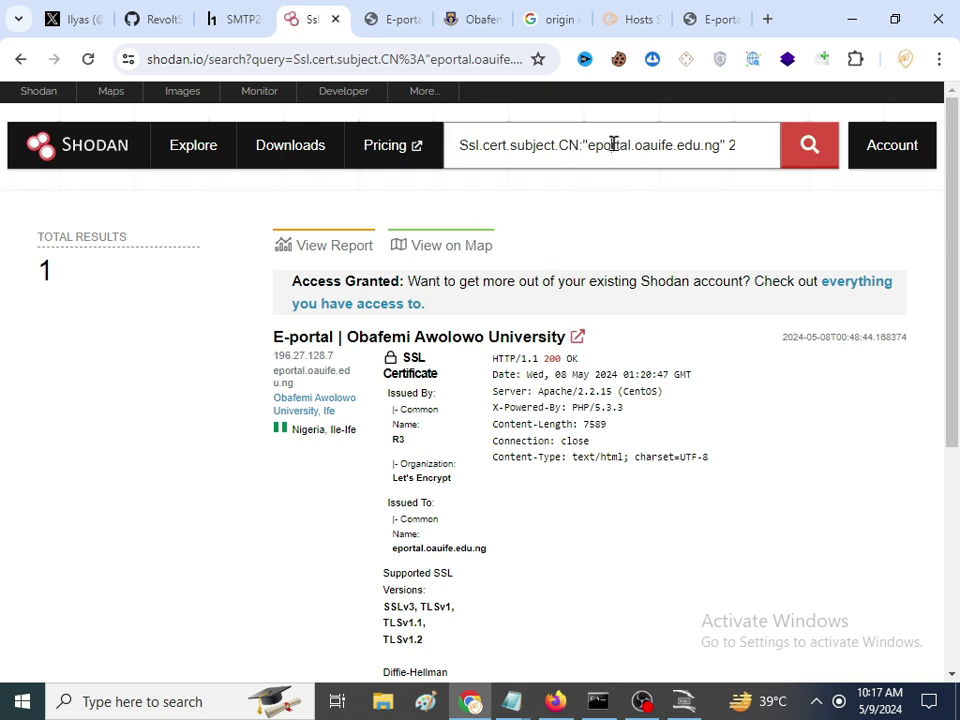
Open the result's IP 196.27.128.7 in a new browser tab, view the portal page, and highlight the IP in its address
{"action": "double_click", "coordinate": [678, 145]}
{"action": "double_click", "coordinate": [291, 355]}
{"action": "right_click", "coordinate": [296, 355]}
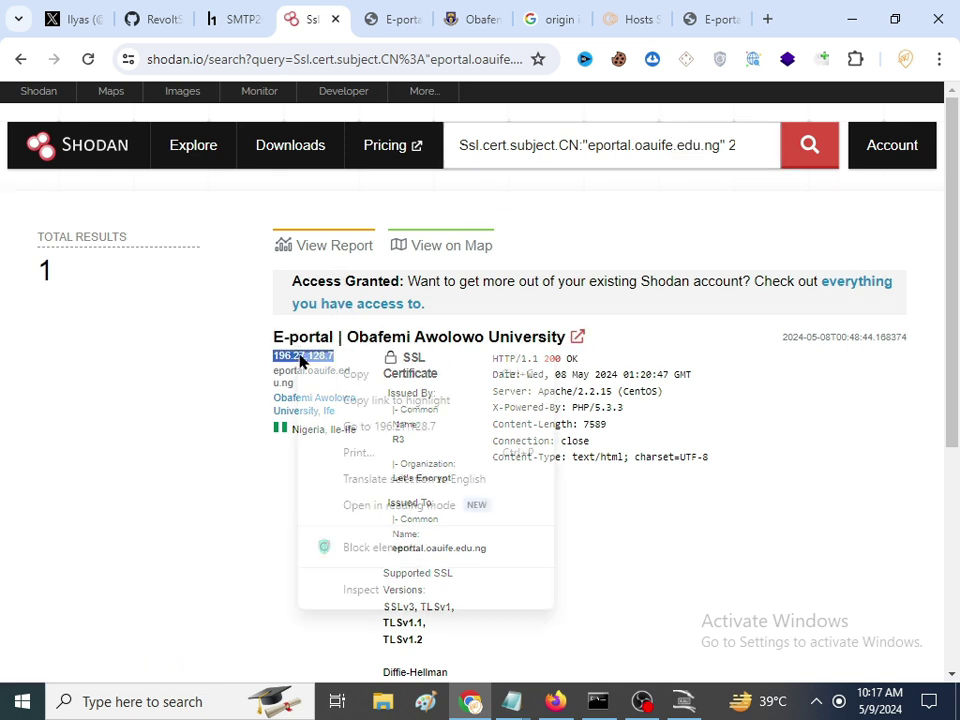
{"action": "left_click", "coordinate": [420, 428]}
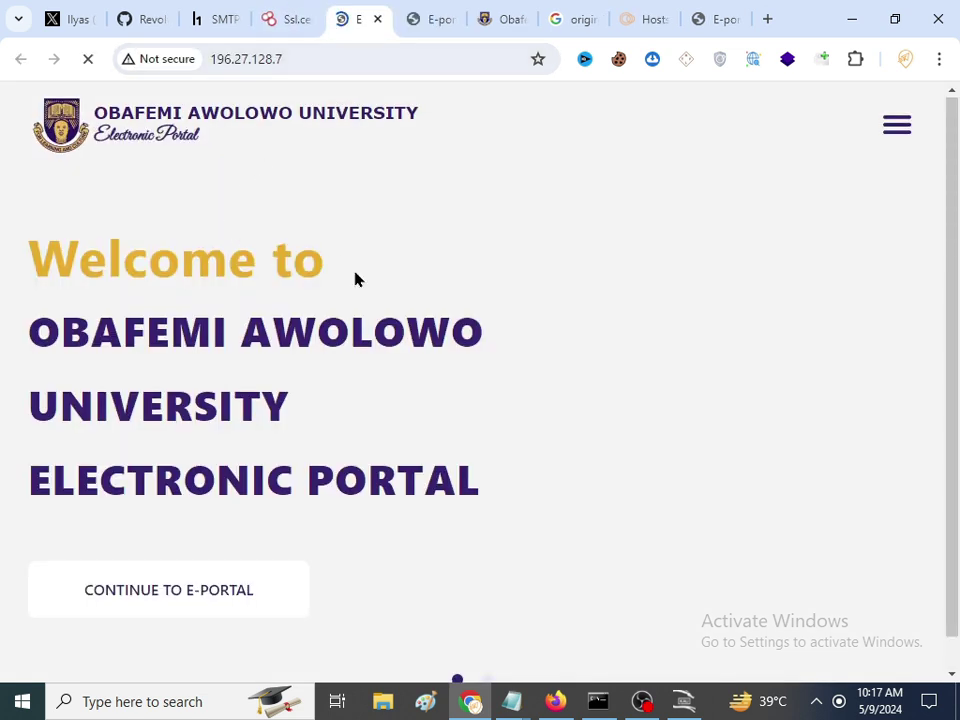
{"action": "scroll", "coordinate": [358, 286], "scroll_direction": "down", "scroll_amount": 1}
{"action": "scroll", "coordinate": [380, 307], "scroll_direction": "up", "scroll_amount": 1}
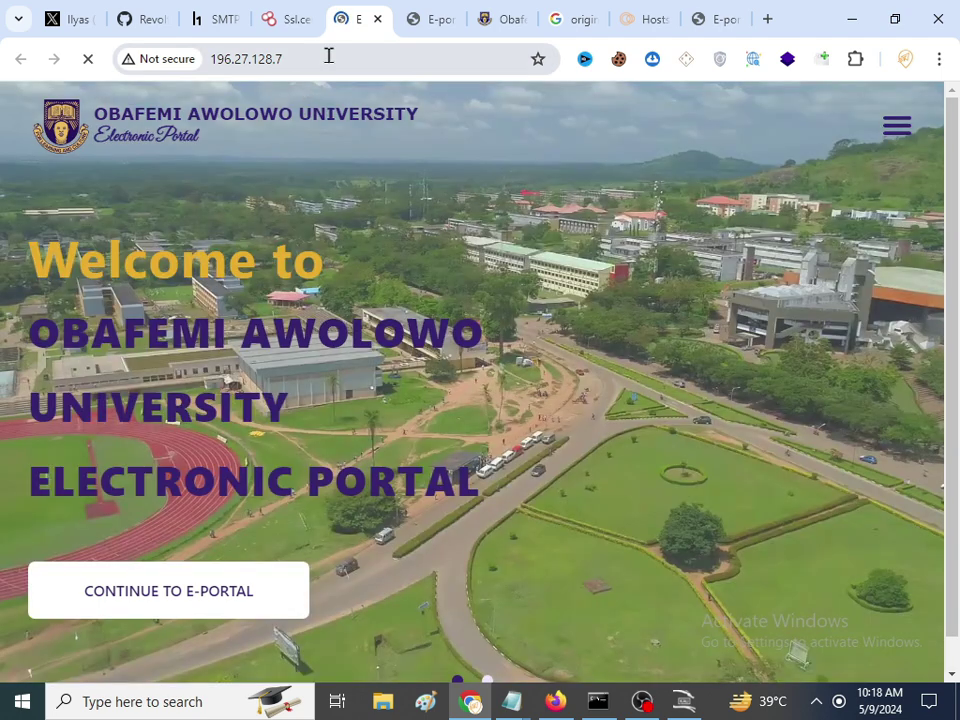
{"action": "left_click", "coordinate": [328, 57]}
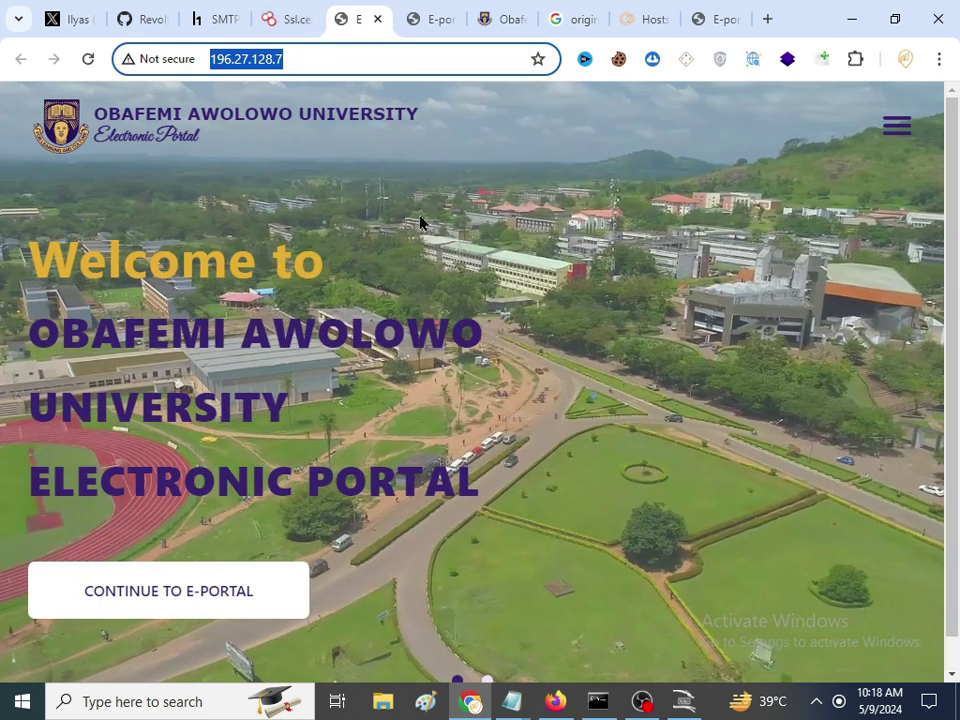
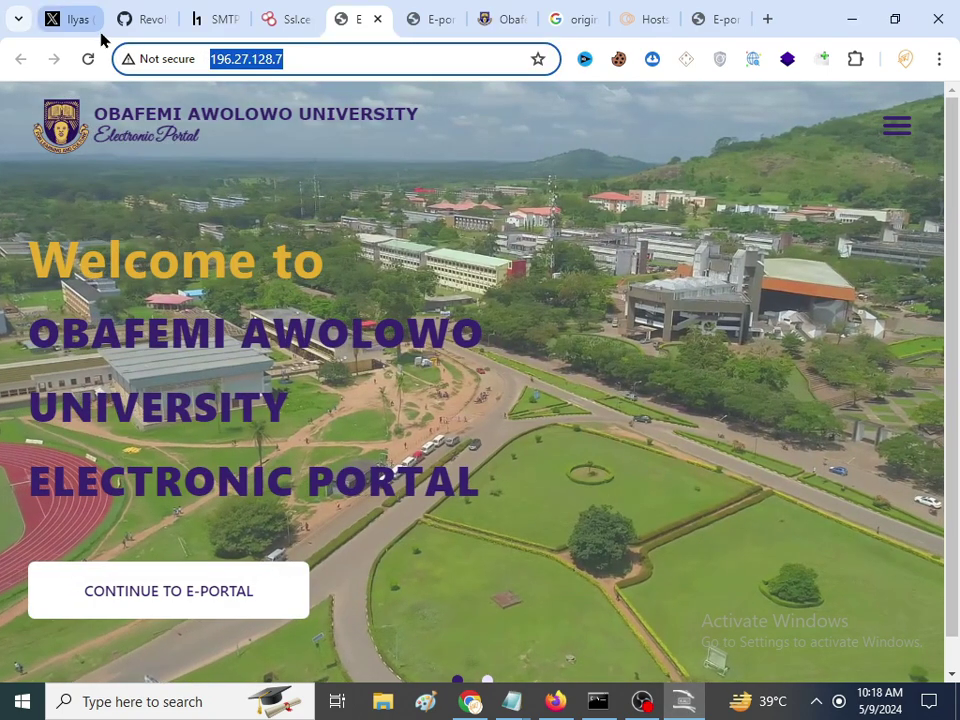
Examine the RevoltSecurities ShodanX repository on GitHub, including its file list and README, alongside the Shodan search results
{"action": "left_click", "coordinate": [141, 19]}
{"action": "scroll", "coordinate": [211, 208], "scroll_direction": "up", "scroll_amount": 10}
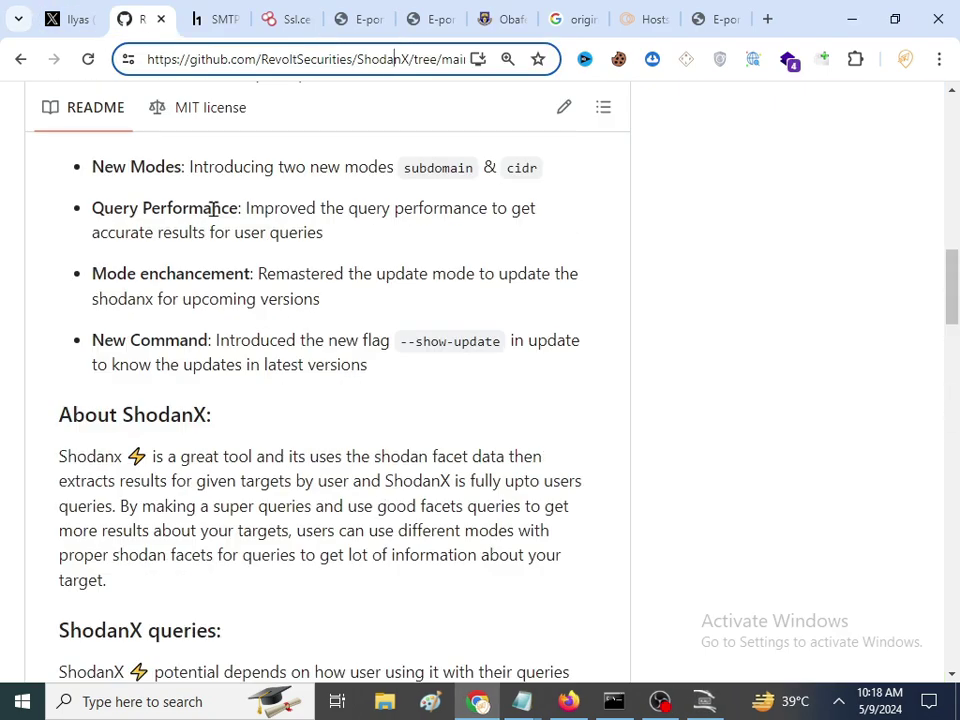
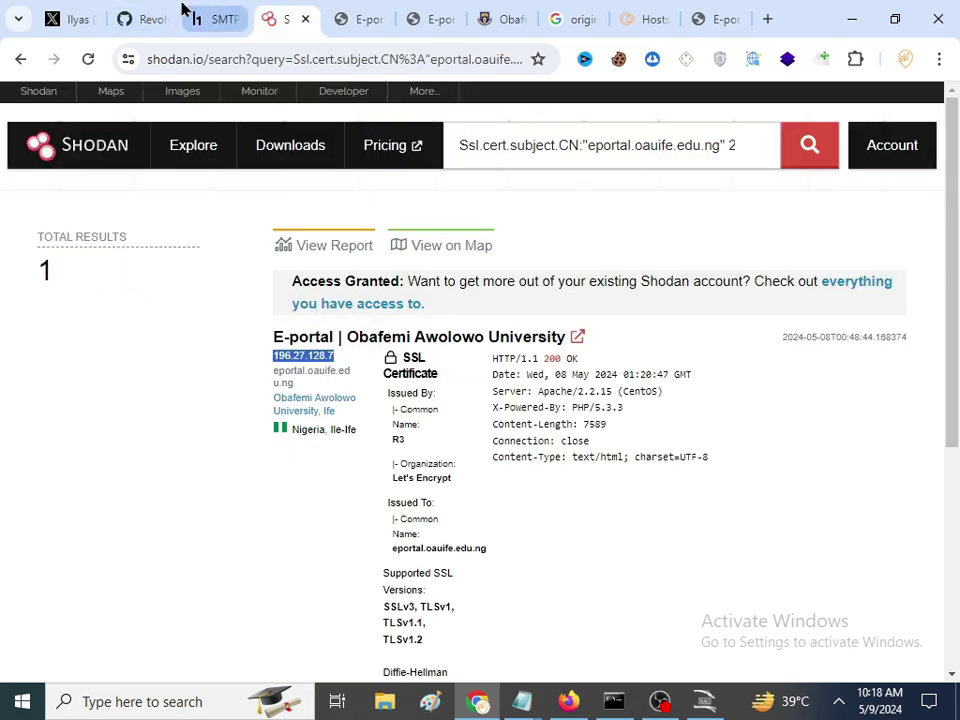
{"action": "left_click", "coordinate": [141, 22]}
{"action": "scroll", "coordinate": [316, 371], "scroll_direction": "up", "scroll_amount": 3}
{"action": "scroll", "coordinate": [310, 350], "scroll_direction": "up", "scroll_amount": 8}
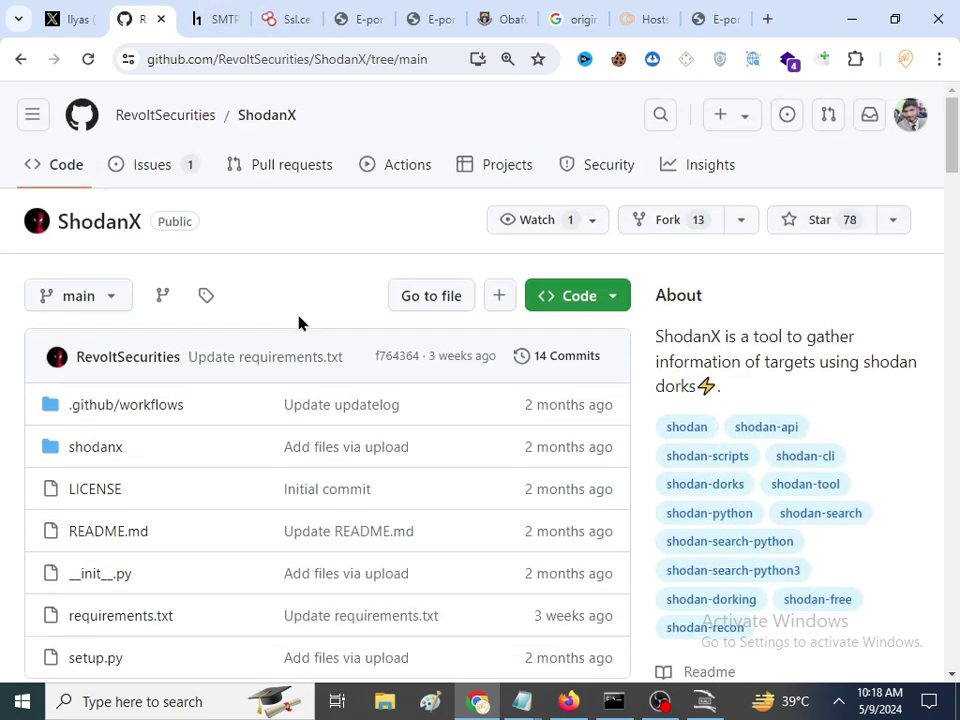
{"action": "left_click", "coordinate": [289, 18]}
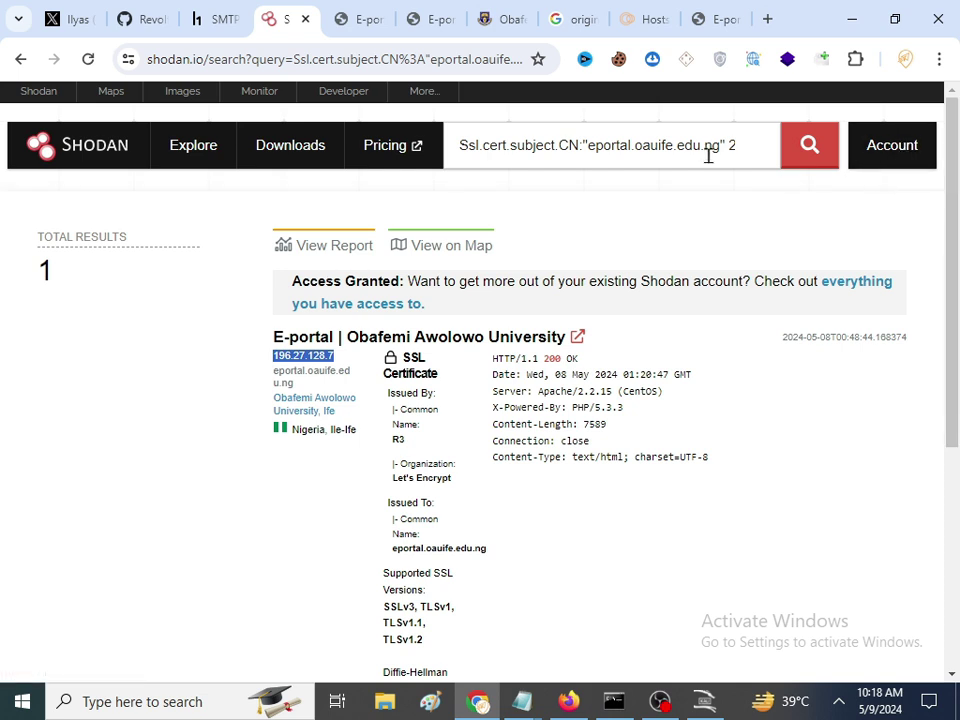
{"action": "left_click", "coordinate": [146, 12]}
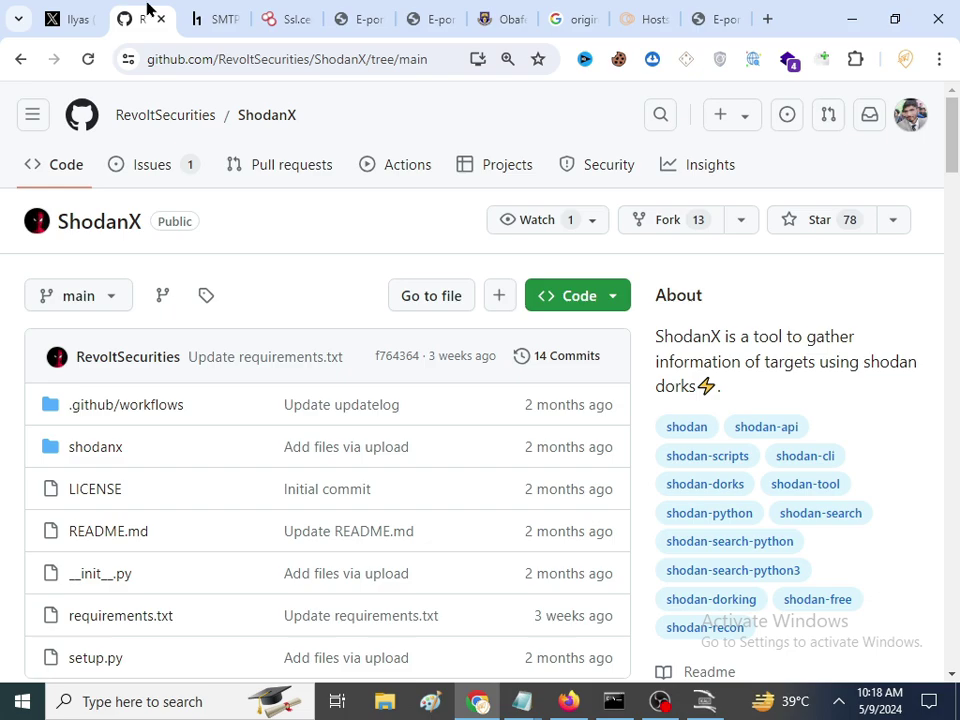
{"action": "scroll", "coordinate": [140, 336], "scroll_direction": "down", "scroll_amount": 3}
{"action": "scroll", "coordinate": [178, 274], "scroll_direction": "down", "scroll_amount": 2}
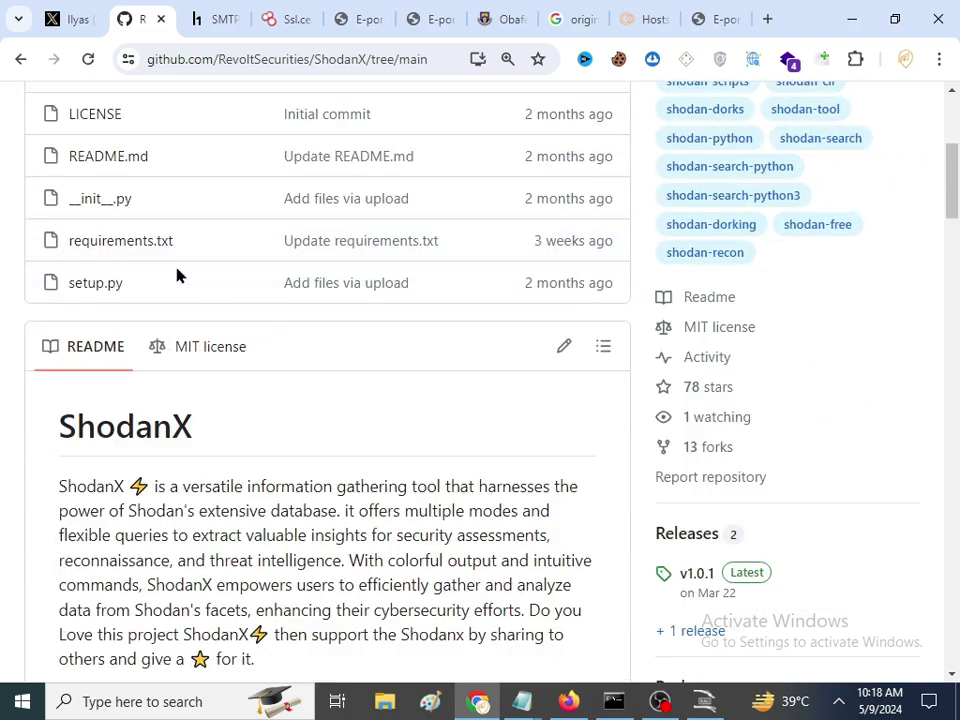
{"action": "scroll", "coordinate": [111, 281], "scroll_direction": "down", "scroll_amount": 8}
{"action": "scroll", "coordinate": [216, 380], "scroll_direction": "up", "scroll_amount": 10}
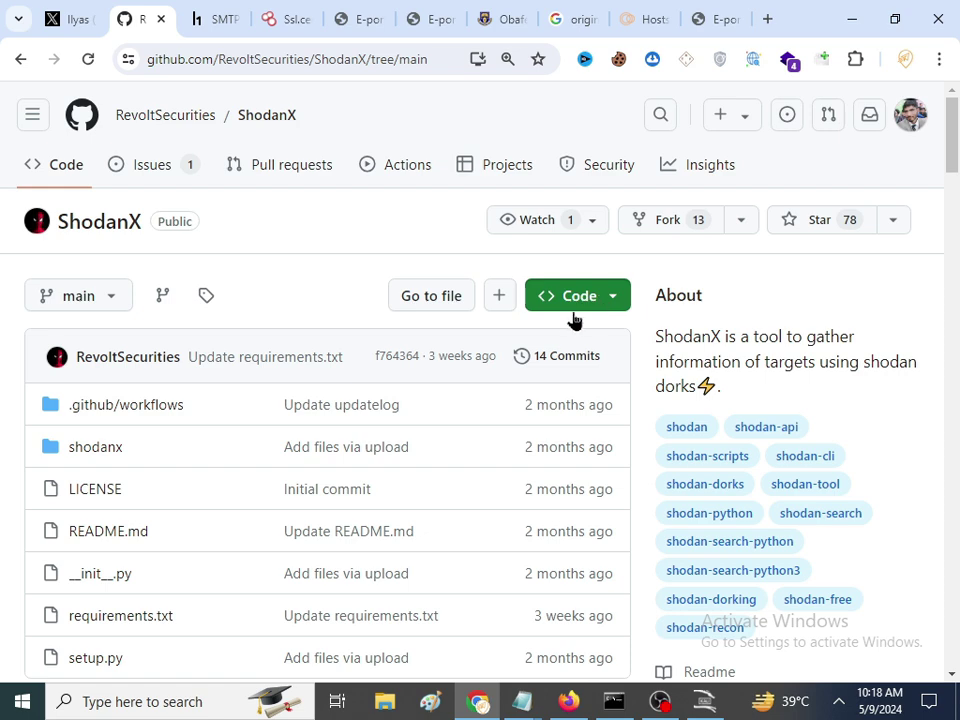
Copy the ShodanX HTTPS clone URL and, in the Linux terminal, try to git clone it from the cleared parent directory
{"action": "left_click", "coordinate": [566, 307]}
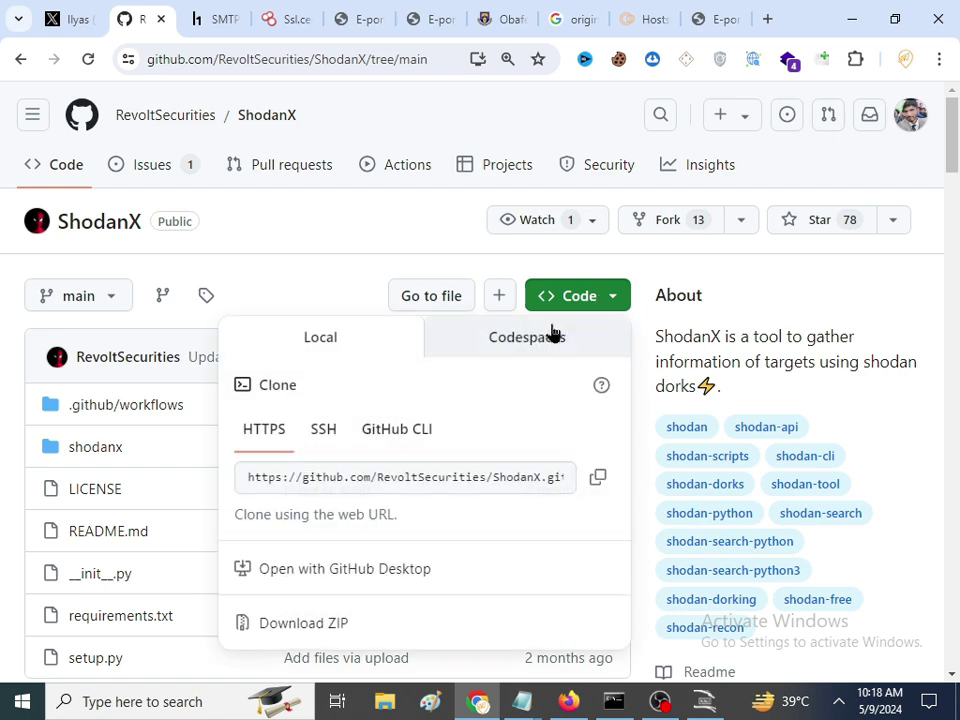
{"action": "left_click", "coordinate": [598, 479]}
{"action": "left_click", "coordinate": [722, 707]}
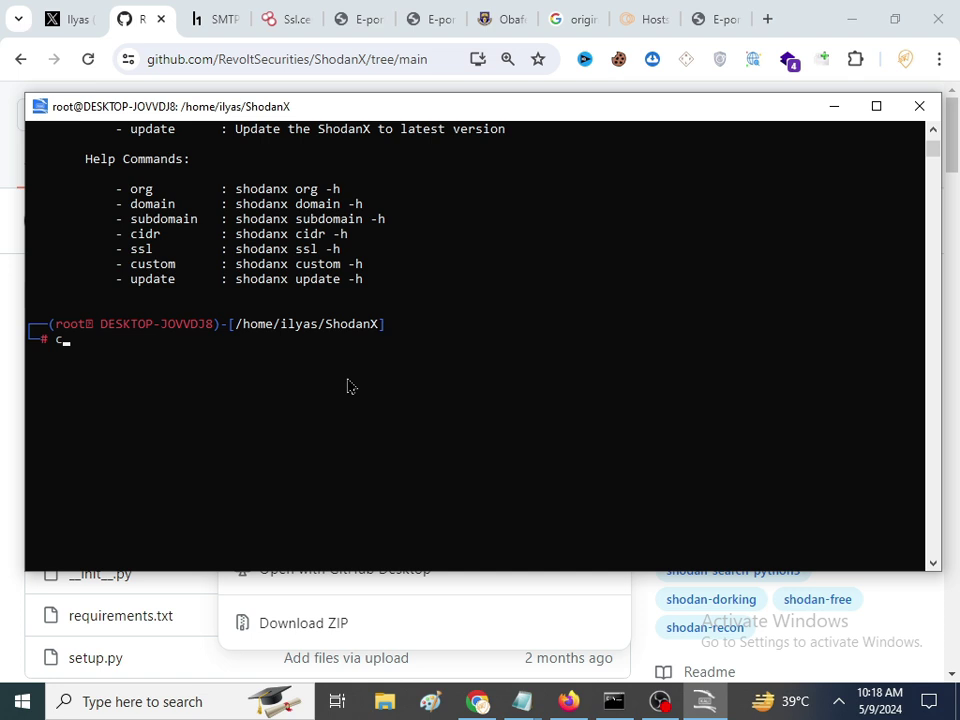
{"action": "key", "text": "Return"}
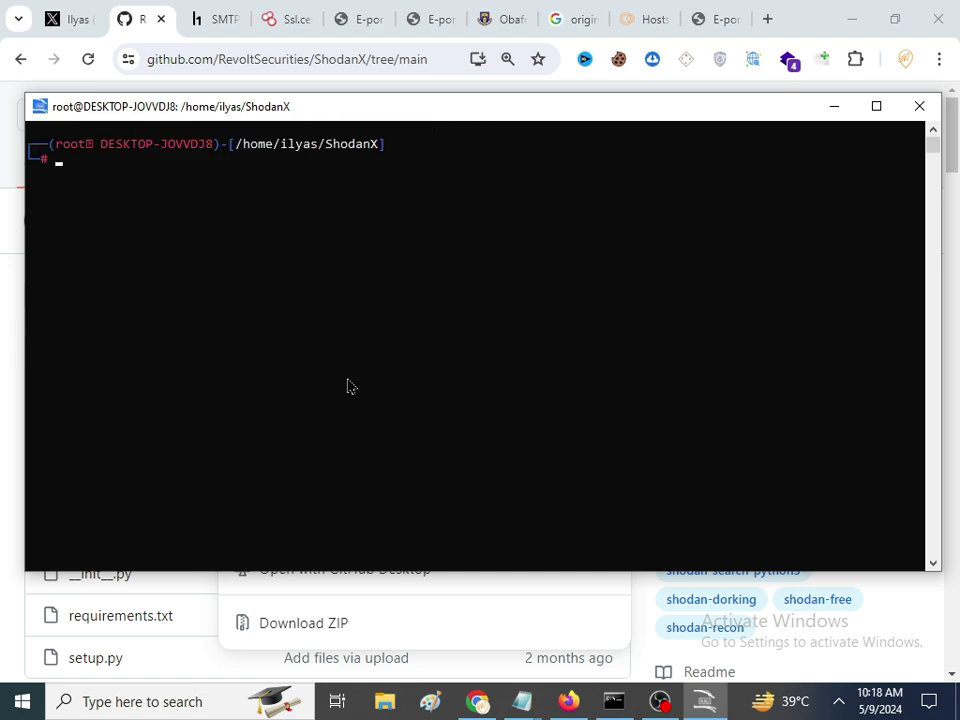
{"action": "type", "text": "cd ../"}
{"action": "key", "text": "Return"}
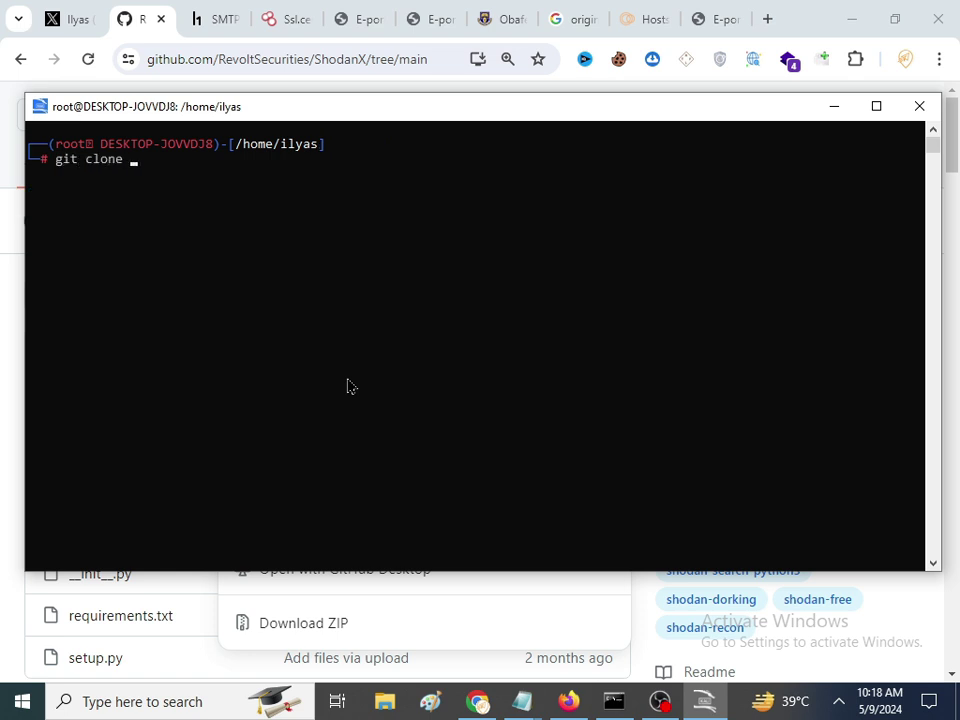
{"action": "right_click", "coordinate": [351, 310]}
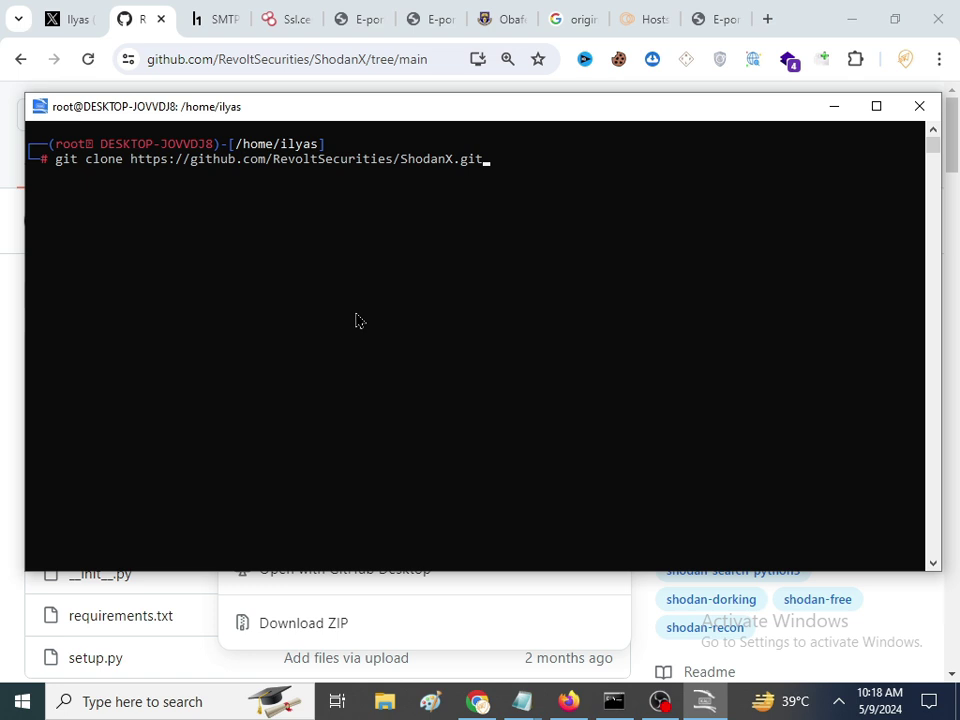
{"action": "key", "text": "Return"}
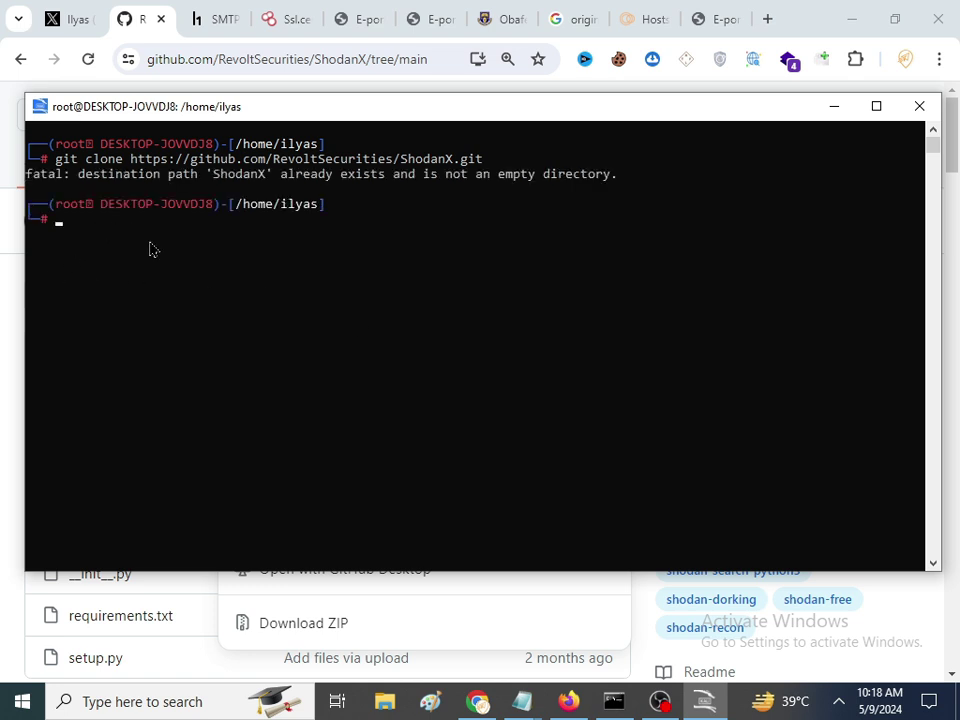
Highlight the ShodanX path and the wording after it in the git clone output
{"action": "left_click", "coordinate": [247, 175]}
{"action": "double_click", "coordinate": [248, 177]}
{"action": "left_click", "coordinate": [328, 176]}
{"action": "left_click_drag", "start_coordinate": [328, 176], "coordinate": [546, 164]}
{"action": "left_click", "coordinate": [545, 206]}
Display the ShodanX help with shodanx -h and highlight domain in the list of available commands
{"action": "type", "text": "cd"}
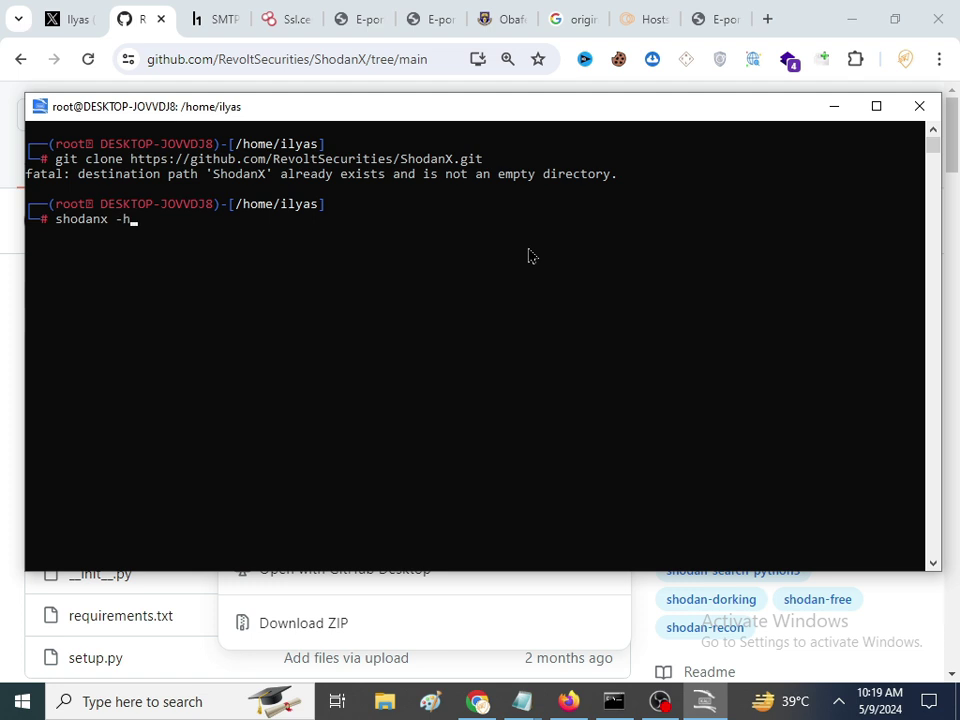
{"action": "key", "text": "Return"}
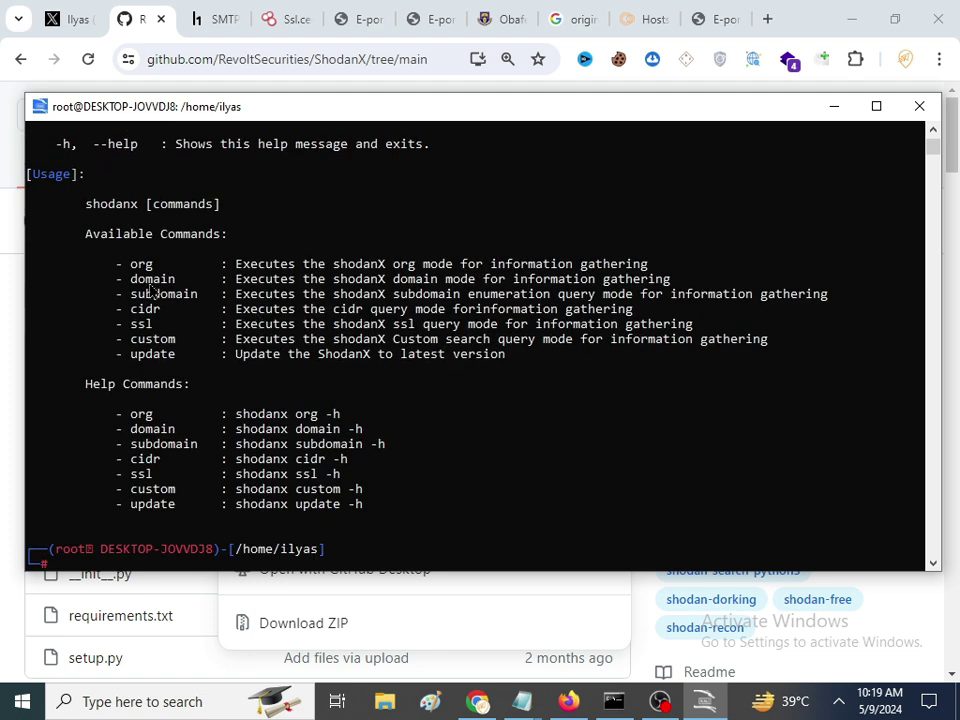
{"action": "double_click", "coordinate": [146, 280]}
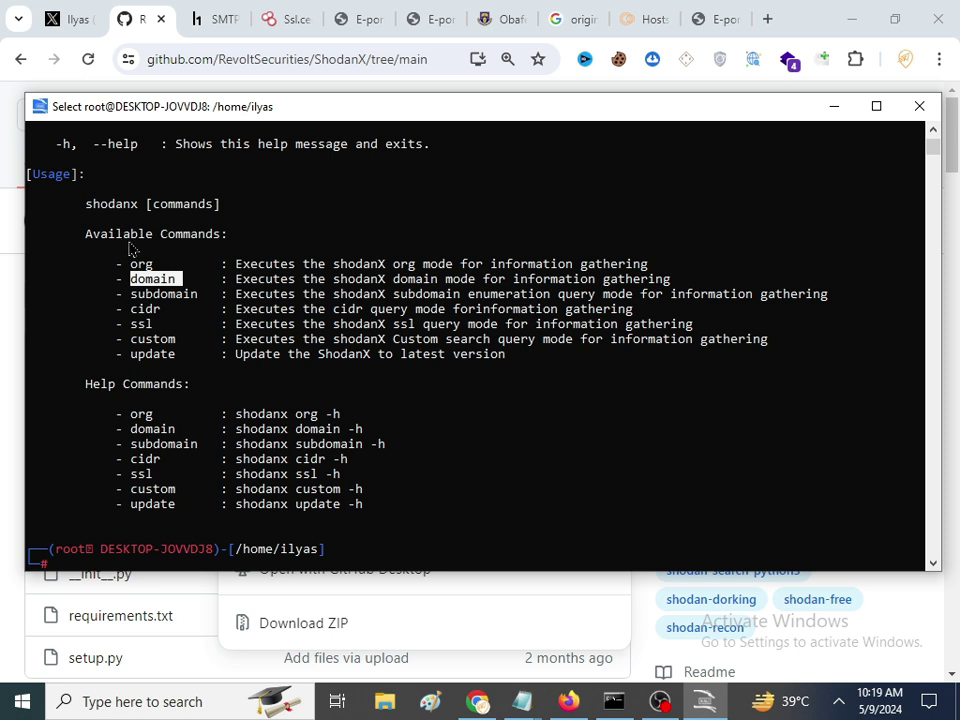
{"action": "scroll", "coordinate": [163, 281], "scroll_direction": "down", "scroll_amount": 4}
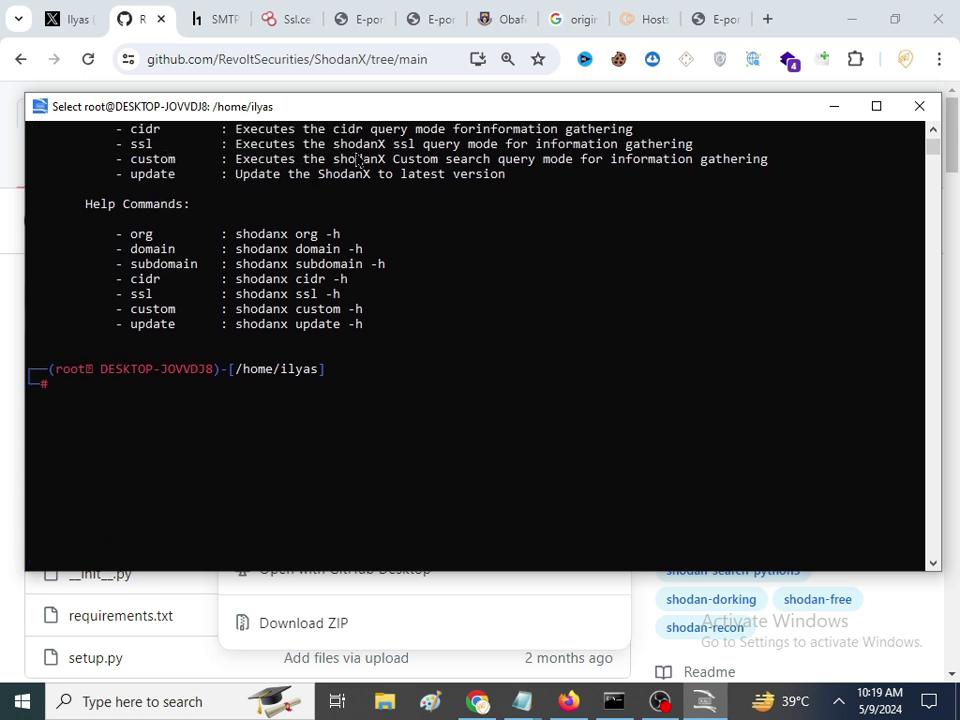
Try running shodanx -domain eportal.oauife.edu.ng in the terminal with the domain copied from the Shodan query, and recheck the available commands
{"action": "left_click", "coordinate": [303, 18]}
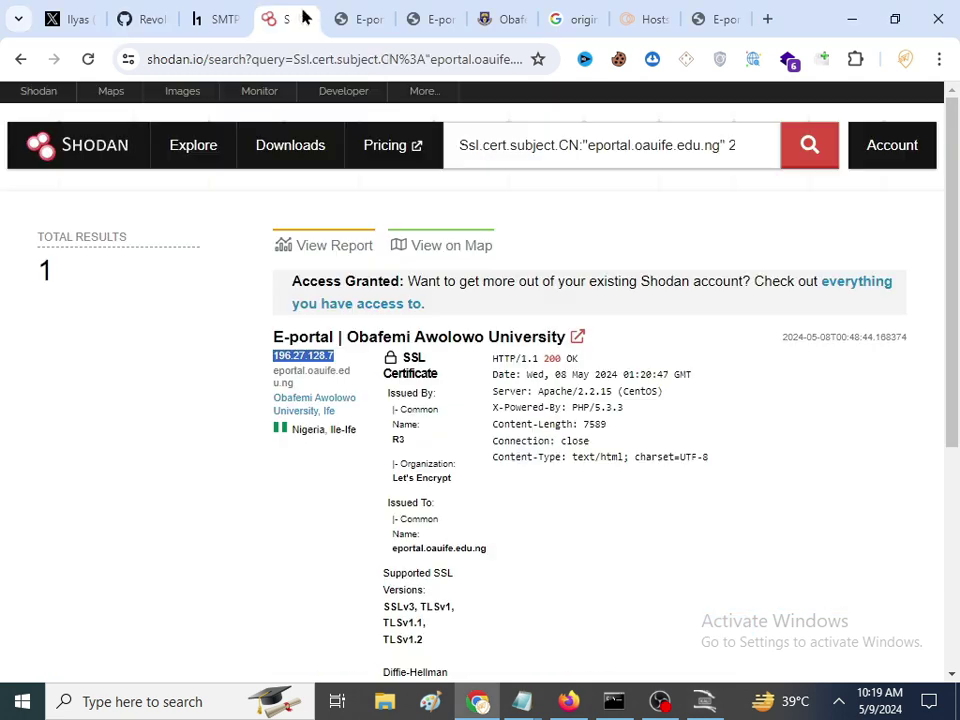
{"action": "left_click_drag", "start_coordinate": [588, 145], "coordinate": [716, 145]}
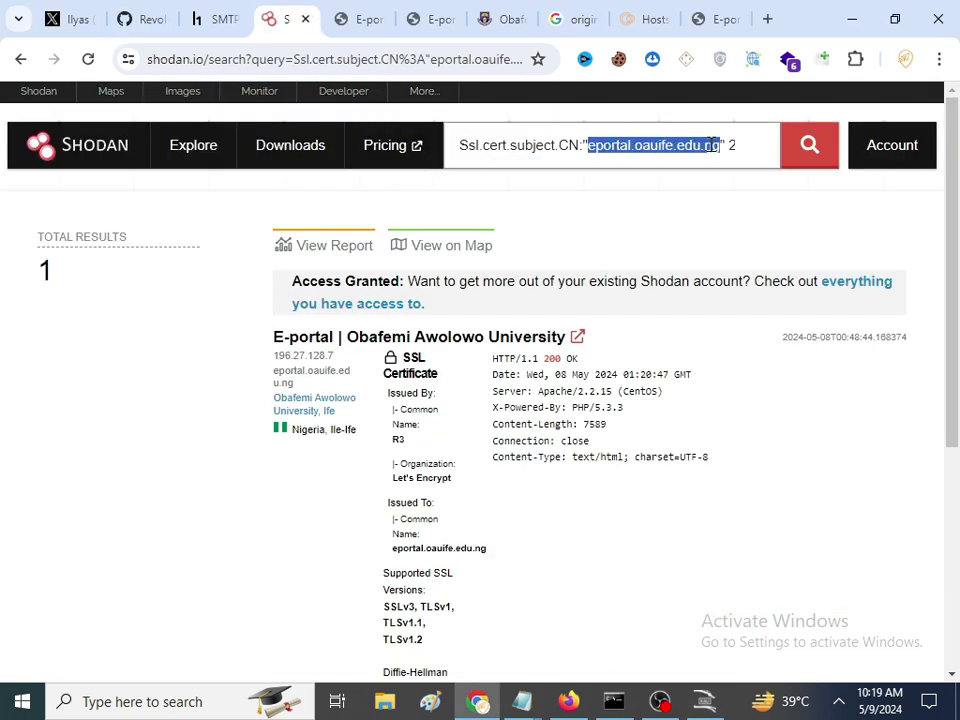
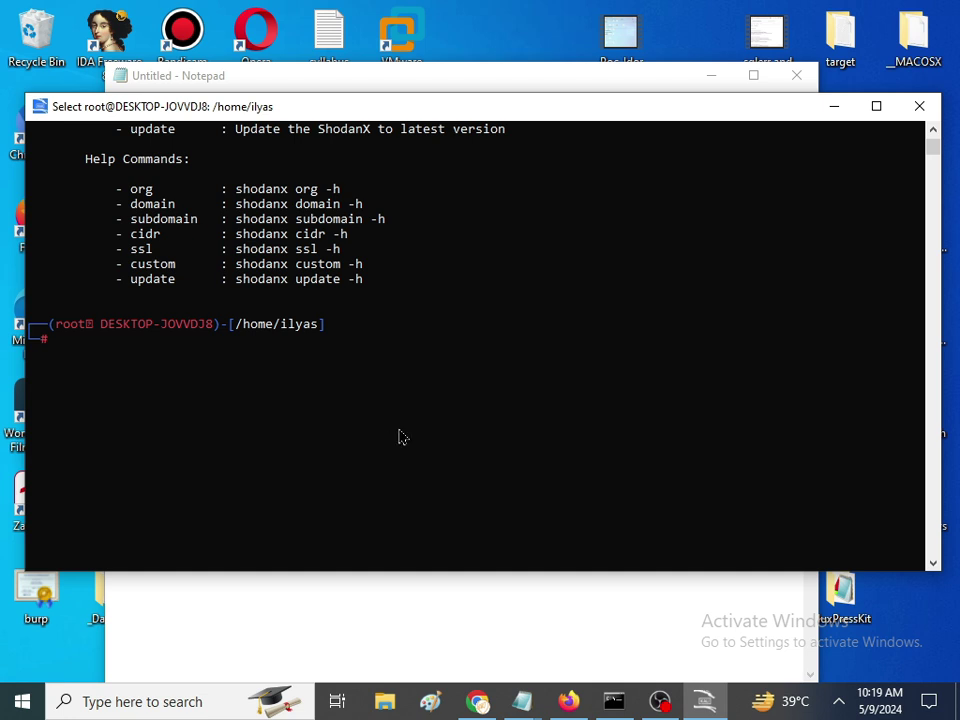
{"action": "scroll", "coordinate": [399, 418], "scroll_direction": "up", "scroll_amount": 4}
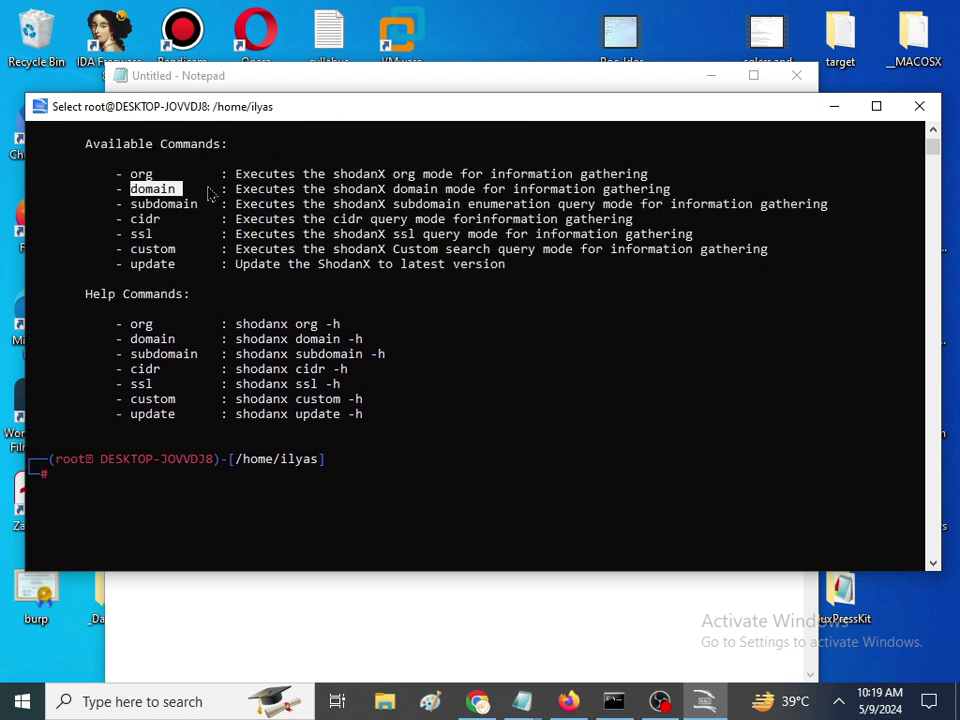
{"action": "type", "text": "shodanx -domain"}
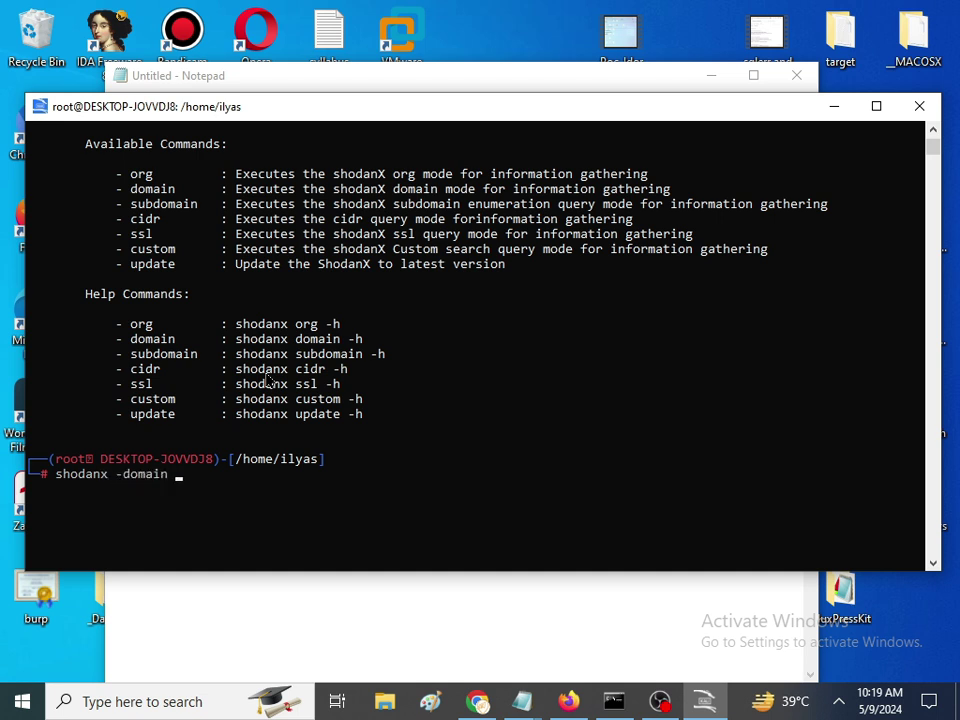
{"action": "right_click", "coordinate": [461, 425]}
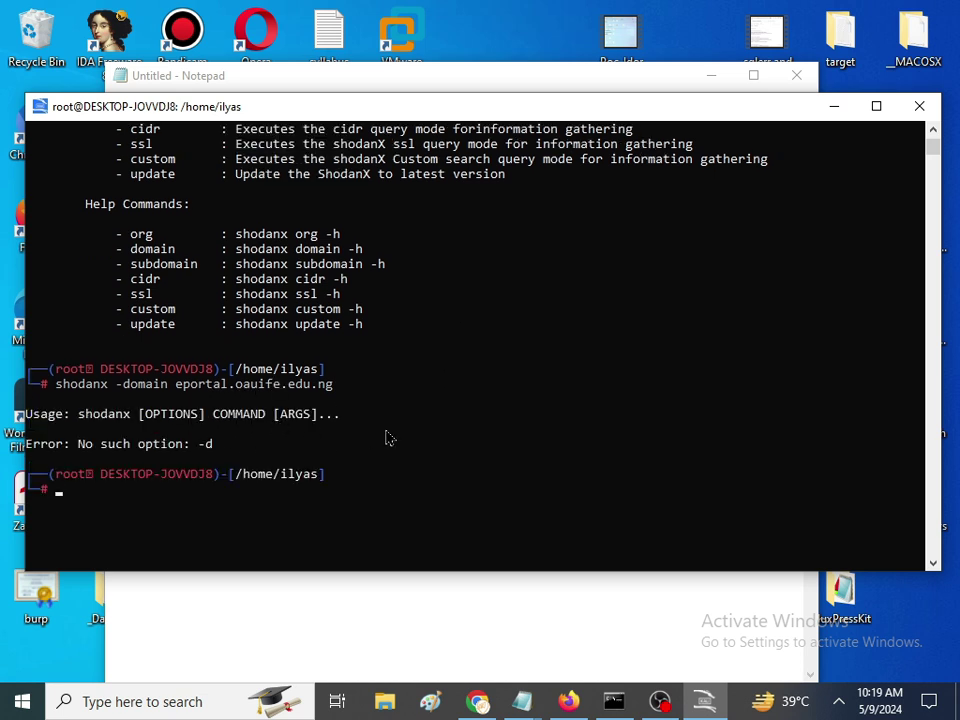
{"action": "scroll", "coordinate": [197, 443], "scroll_direction": "up", "scroll_amount": 2}
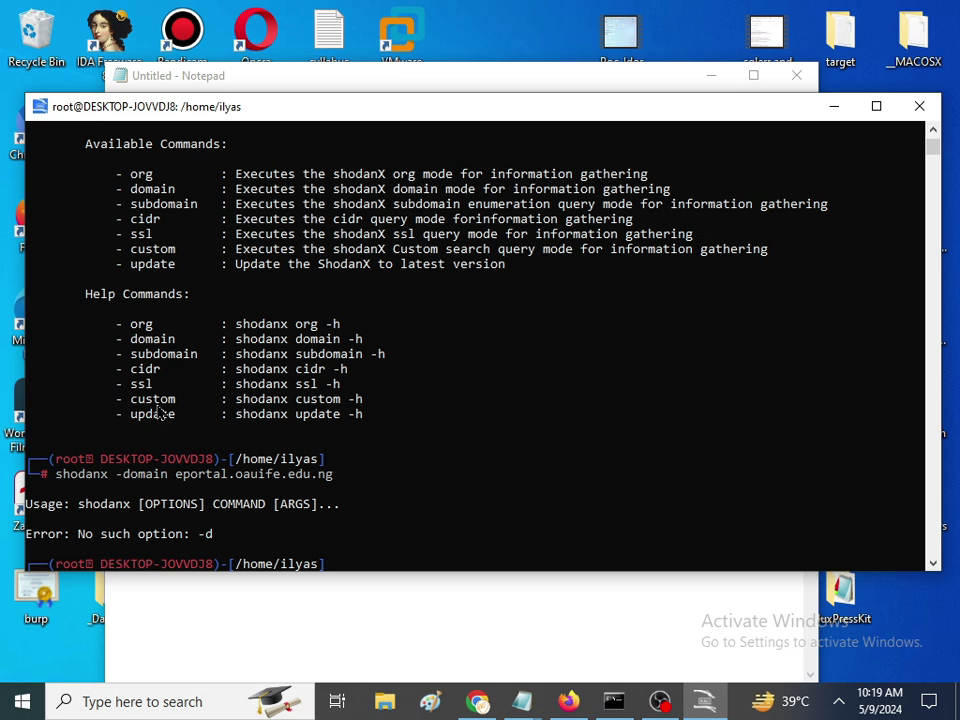
{"action": "scroll", "coordinate": [208, 360], "scroll_direction": "up", "scroll_amount": 2}
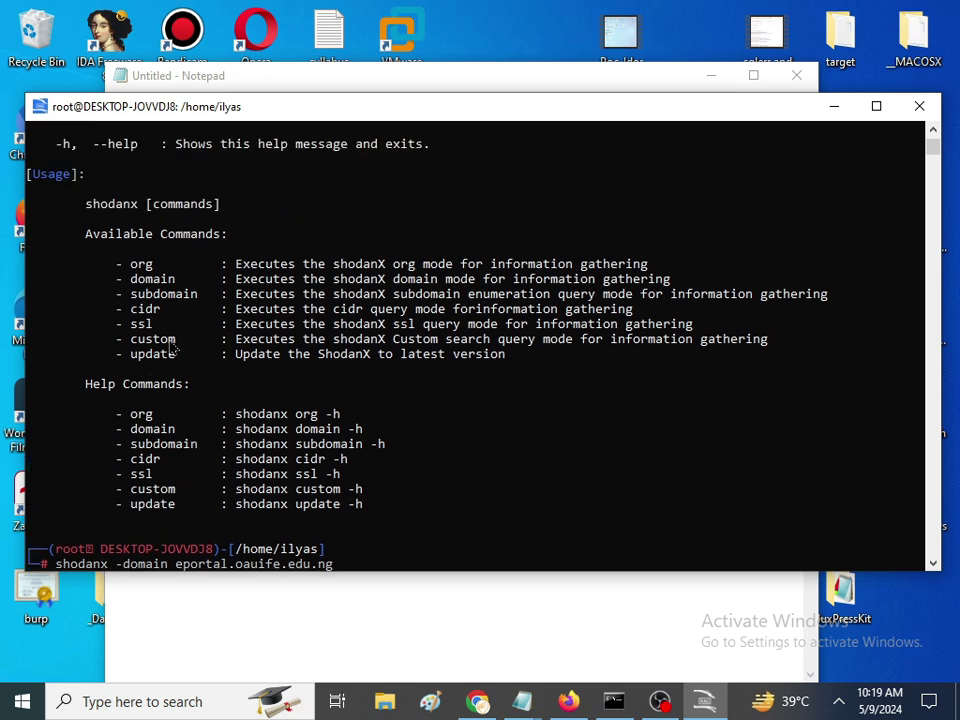
Try running shodanx domain eportal.oauife.edu.ng without the hyphen, and highlight the wording of the error line
{"action": "scroll", "coordinate": [188, 336], "scroll_direction": "down", "scroll_amount": 6}
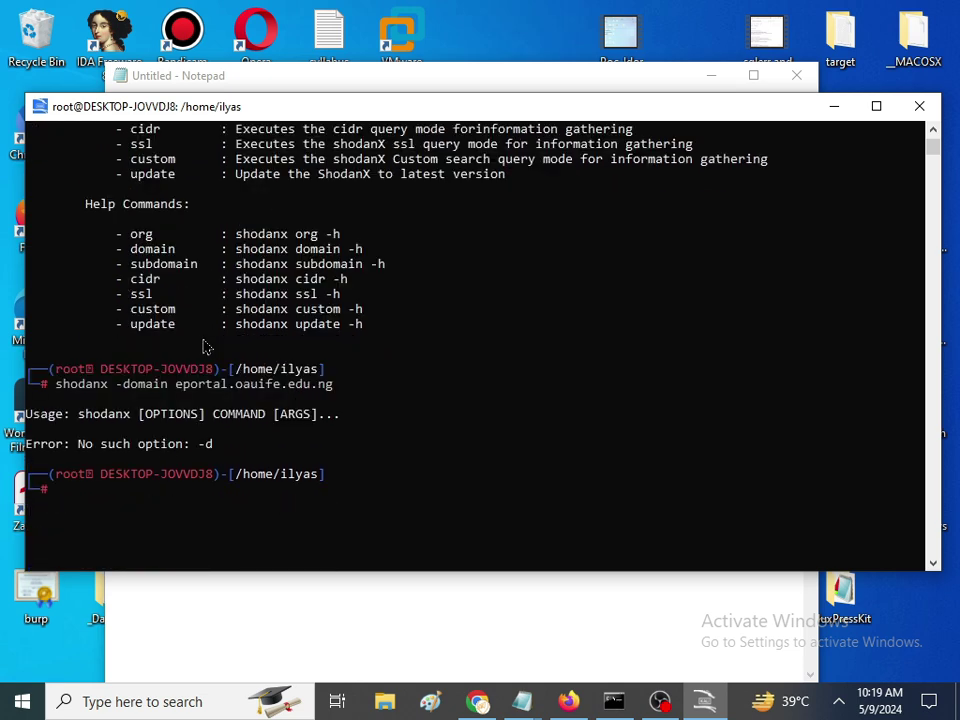
{"action": "key", "text": "Up"}
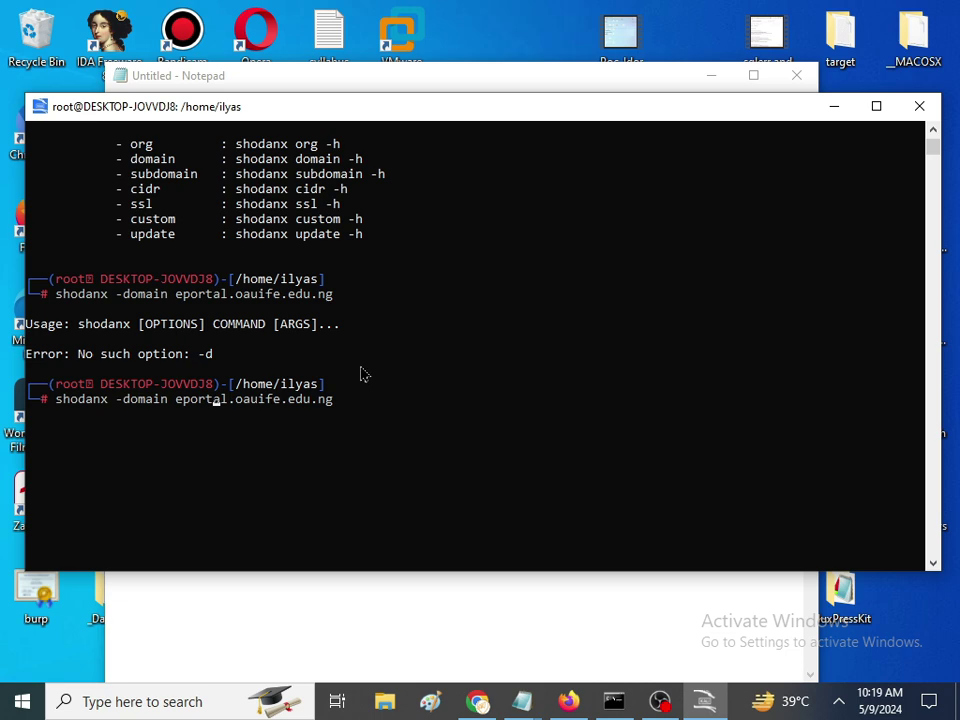
{"action": "scroll", "coordinate": [363, 374], "scroll_direction": "up", "scroll_amount": 3}
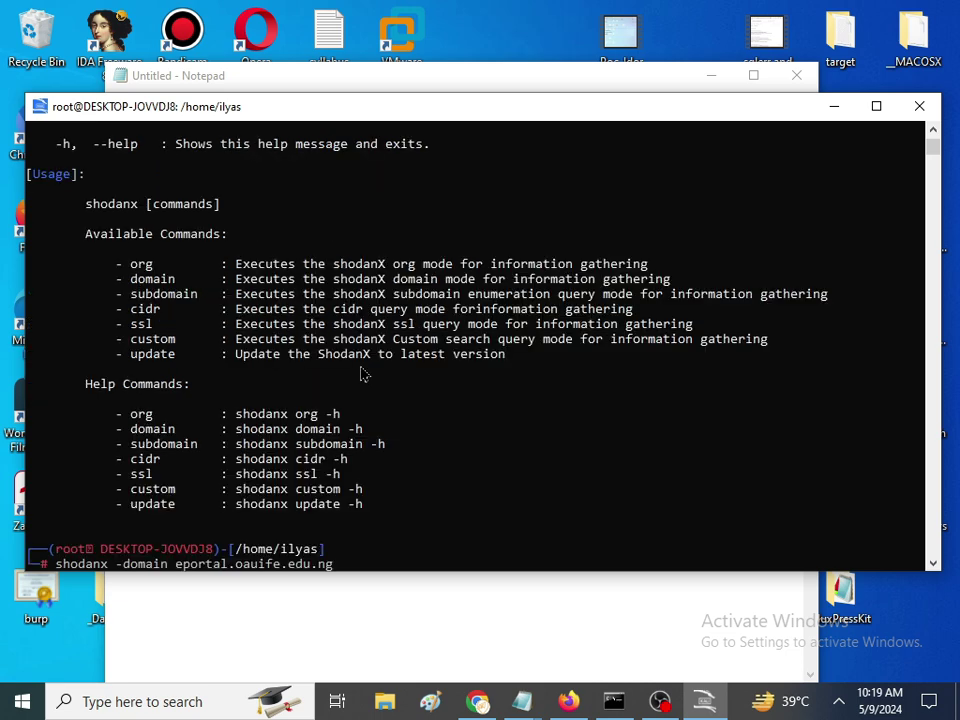
{"action": "scroll", "coordinate": [363, 374], "scroll_direction": "down", "scroll_amount": 3}
{"action": "key", "text": "BackSpace"}
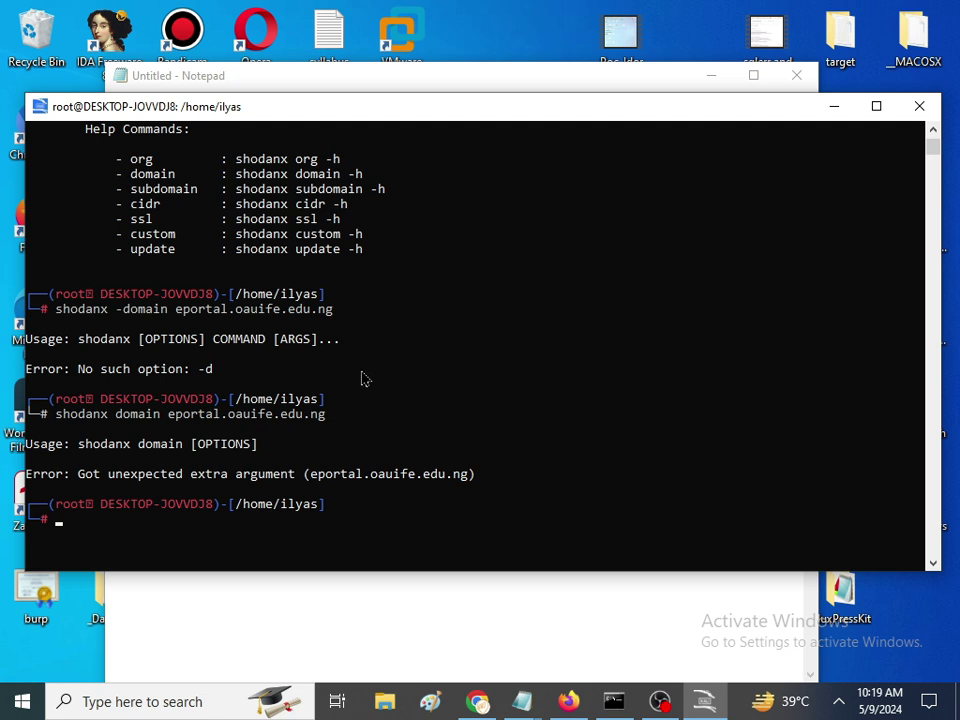
{"action": "double_click", "coordinate": [96, 478]}
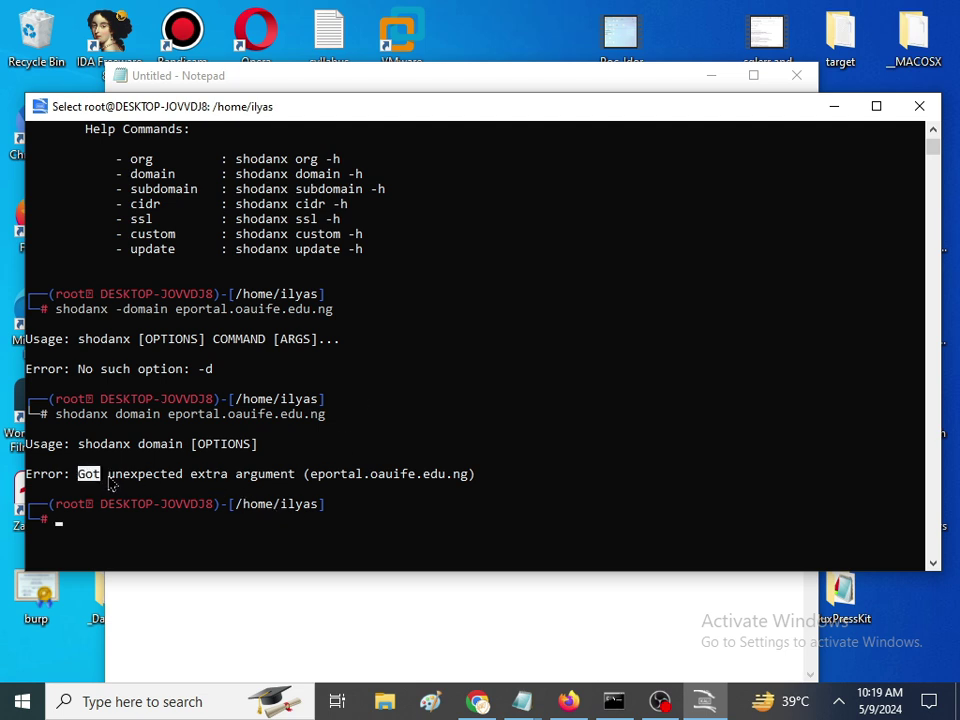
{"action": "left_click_drag", "start_coordinate": [111, 484], "coordinate": [287, 491]}
{"action": "scroll", "coordinate": [330, 488], "scroll_direction": "down", "scroll_amount": 1}
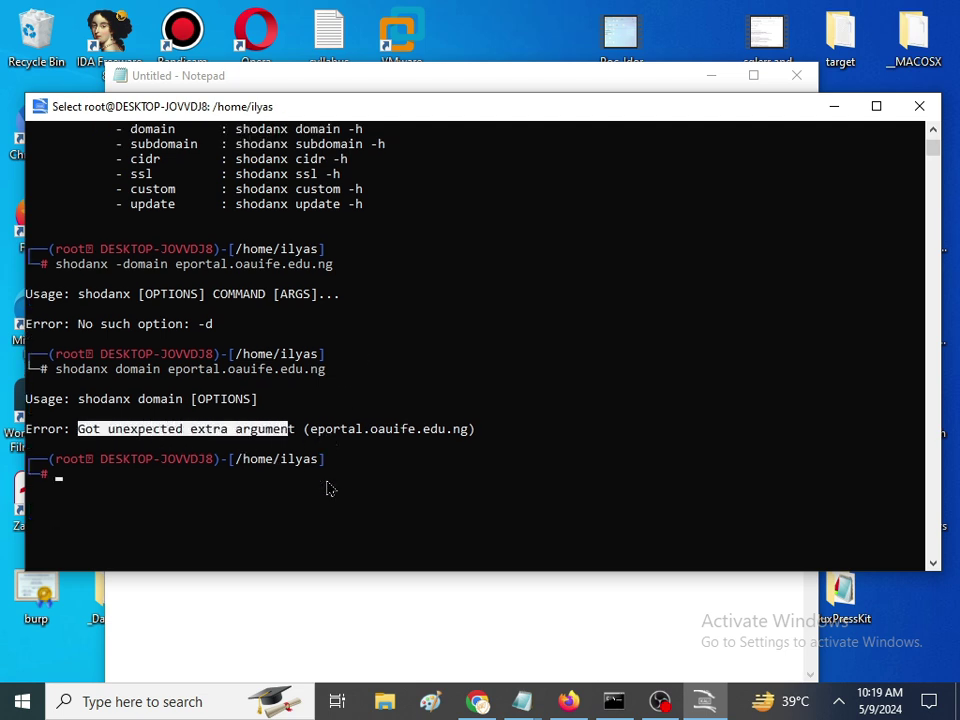
Recall the last command and recheck the ShodanX help, highlighting ssl in the list of available commands
{"action": "key", "text": "Up"}
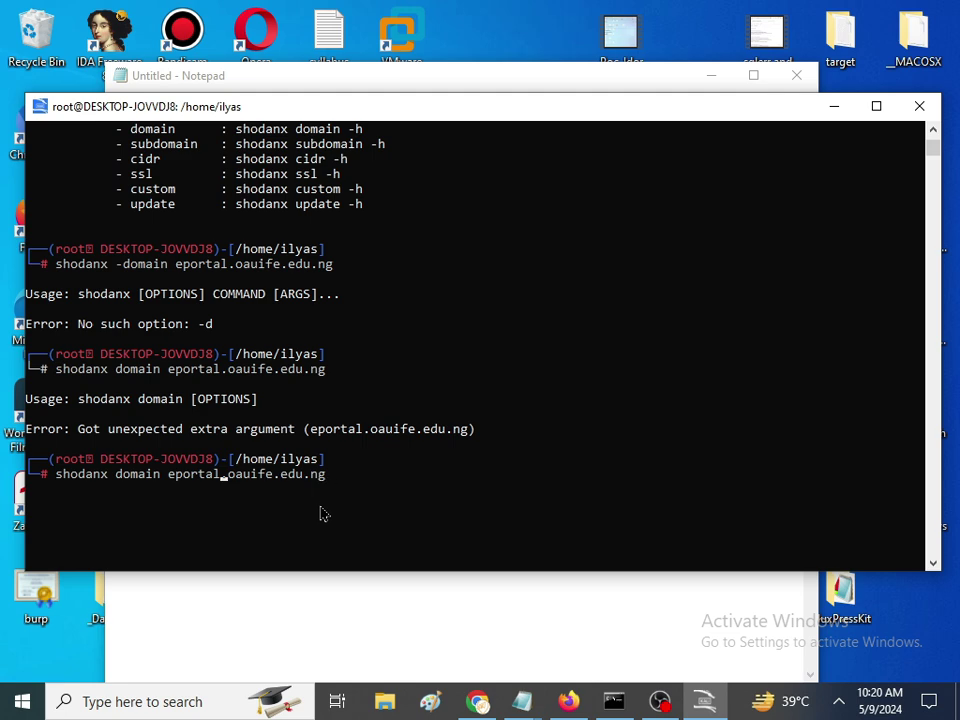
{"action": "scroll", "coordinate": [321, 511], "scroll_direction": "up", "scroll_amount": 2}
{"action": "scroll", "coordinate": [321, 508], "scroll_direction": "down", "scroll_amount": 1}
{"action": "scroll", "coordinate": [300, 495], "scroll_direction": "up", "scroll_amount": 3}
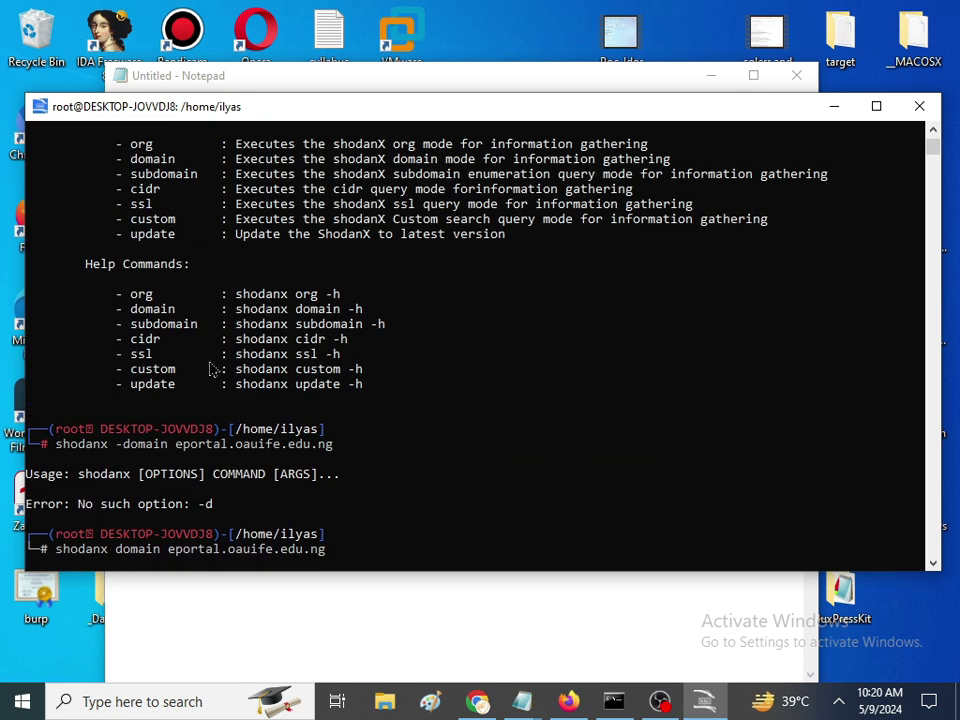
{"action": "scroll", "coordinate": [210, 370], "scroll_direction": "up", "scroll_amount": 4}
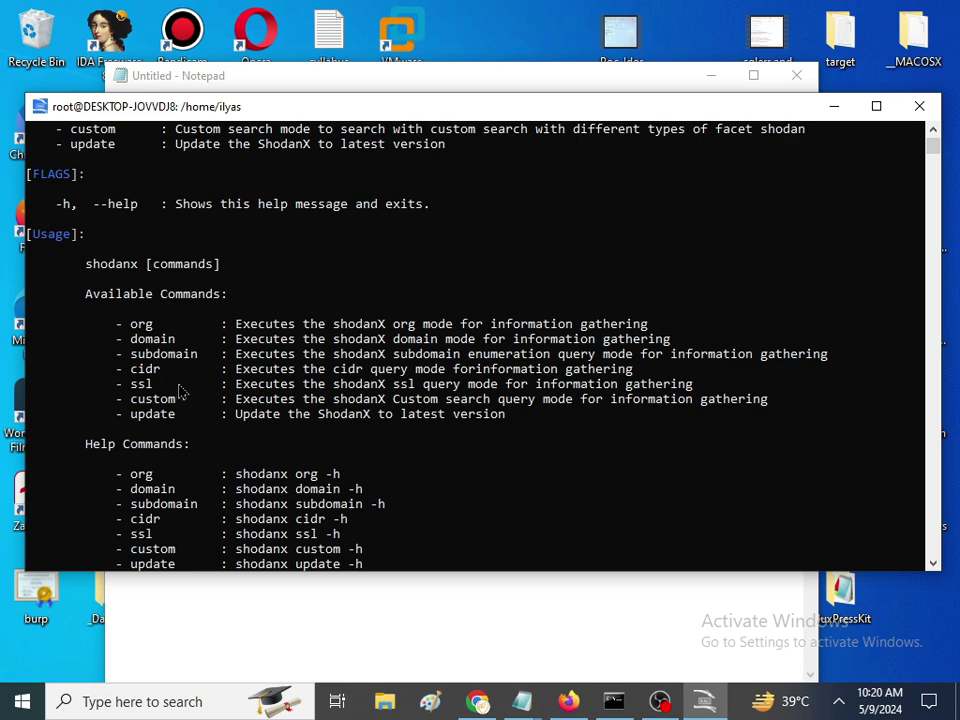
{"action": "double_click", "coordinate": [137, 391]}
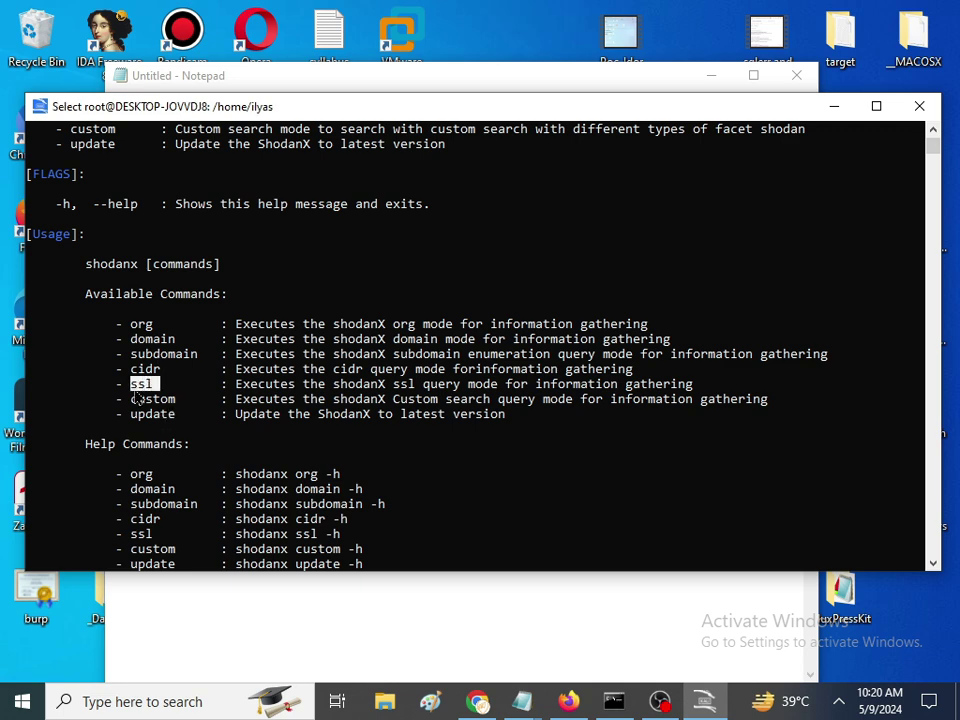
{"action": "right_click", "coordinate": [137, 398]}
{"action": "scroll", "coordinate": [140, 400], "scroll_direction": "down", "scroll_amount": 4}
{"action": "scroll", "coordinate": [157, 408], "scroll_direction": "up", "scroll_amount": 3}
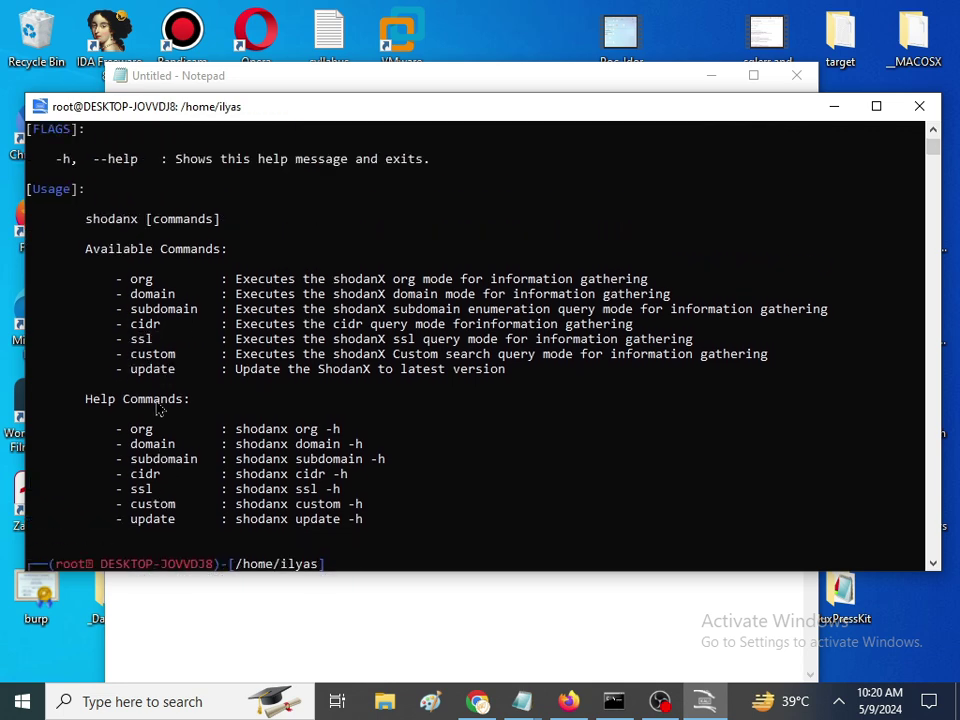
{"action": "scroll", "coordinate": [157, 408], "scroll_direction": "down", "scroll_amount": 7}
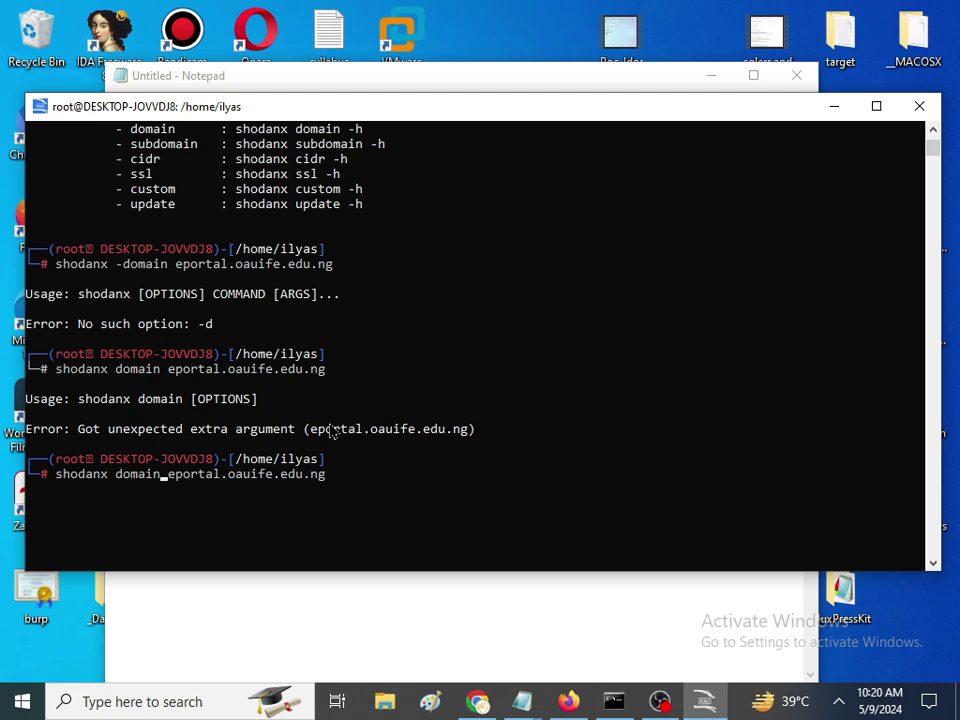
Replace domain with ssl in the recalled command and try running shodanx ssl eportal.oauife.edu.ng
{"action": "key", "text": "BackSpace"}
{"action": "key", "text": "BackSpace"}
{"action": "key", "text": "BackSpace"}
{"action": "key", "text": "BackSpace"}
{"action": "key", "text": "BackSpace"}
{"action": "key", "text": "BackSpace"}
{"action": "type", "text": "ssl"}
{"action": "key", "text": "Return"}
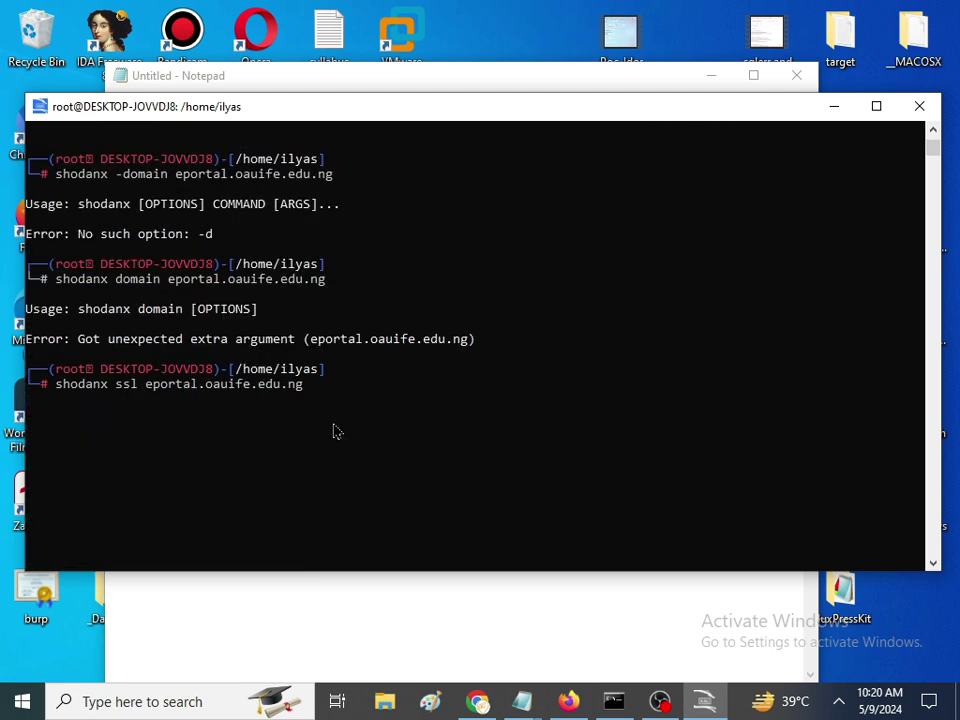
{"action": "scroll", "coordinate": [328, 440], "scroll_direction": "down", "scroll_amount": 1}
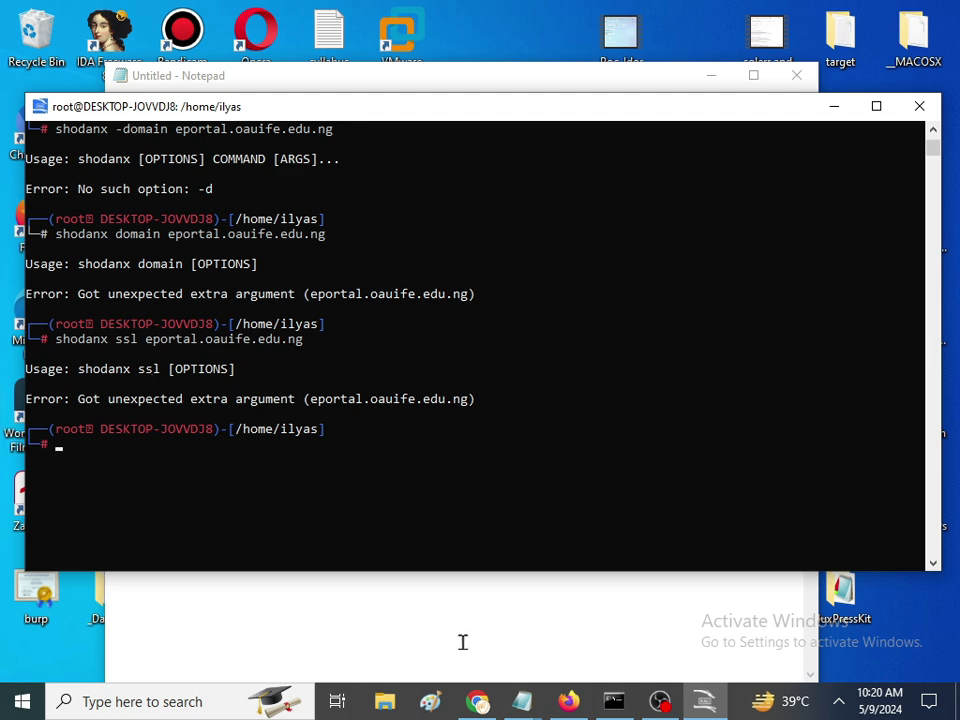
Switch to the browser and start a new issue in the RevoltSecurities ShodanX repository on GitHub
{"action": "left_click", "coordinate": [480, 703]}
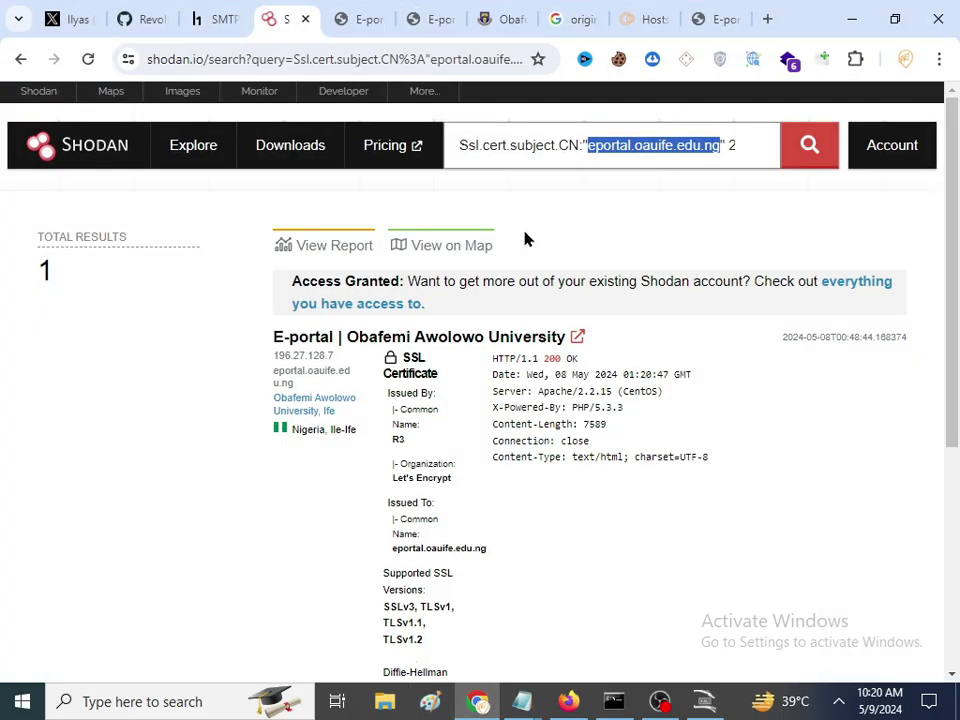
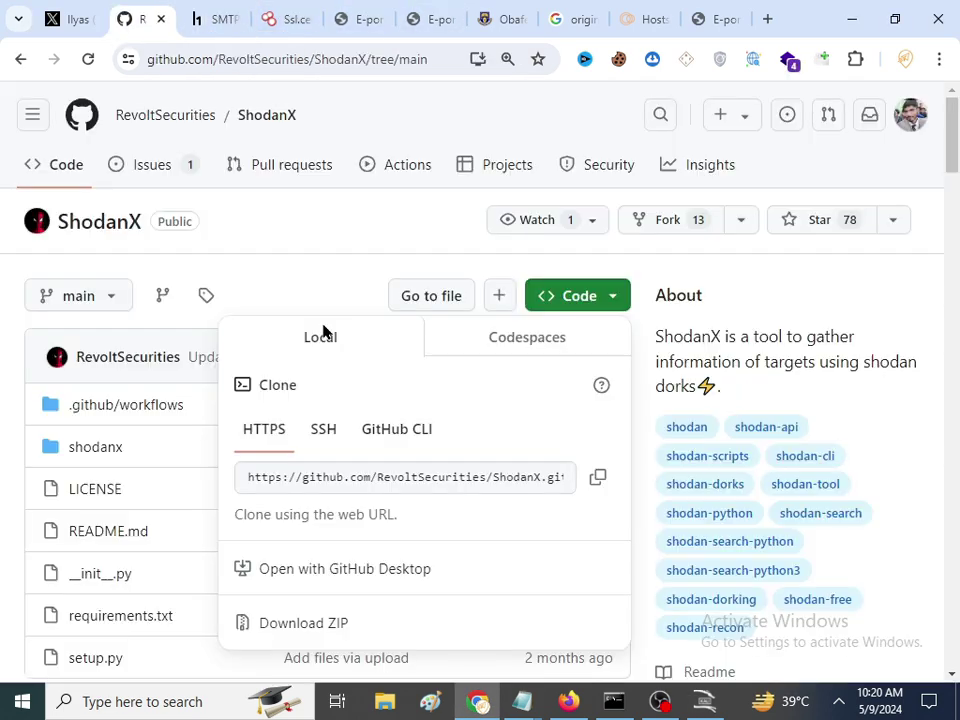
{"action": "scroll", "coordinate": [253, 336], "scroll_direction": "down", "scroll_amount": 3}
{"action": "scroll", "coordinate": [262, 240], "scroll_direction": "up", "scroll_amount": 2}
{"action": "left_click", "coordinate": [310, 182]}
{"action": "scroll", "coordinate": [306, 193], "scroll_direction": "up", "scroll_amount": 2}
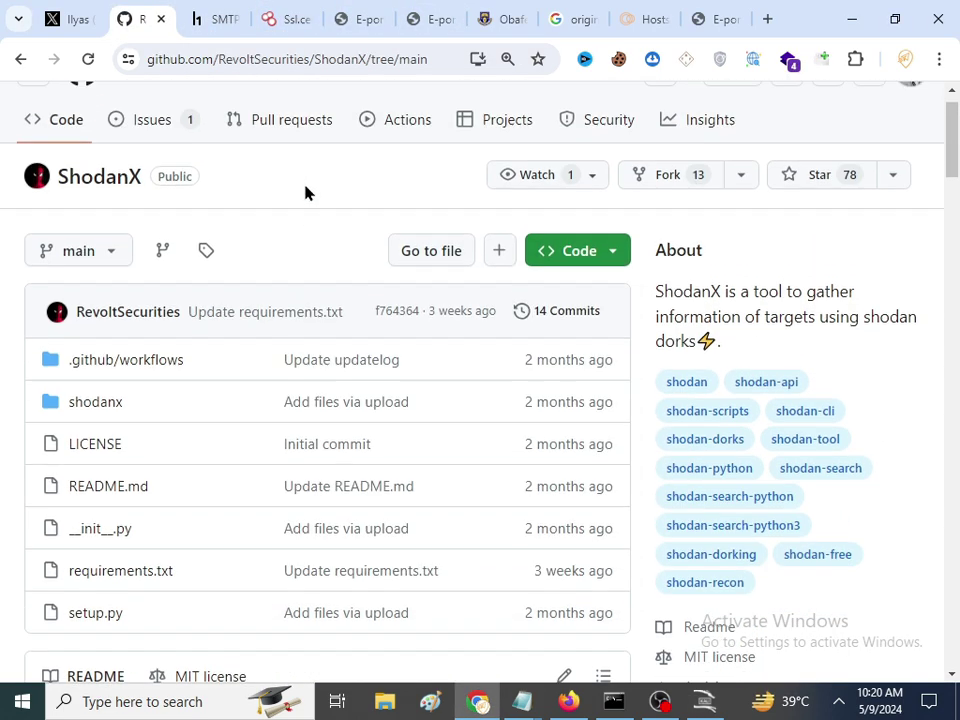
{"action": "left_click", "coordinate": [157, 171]}
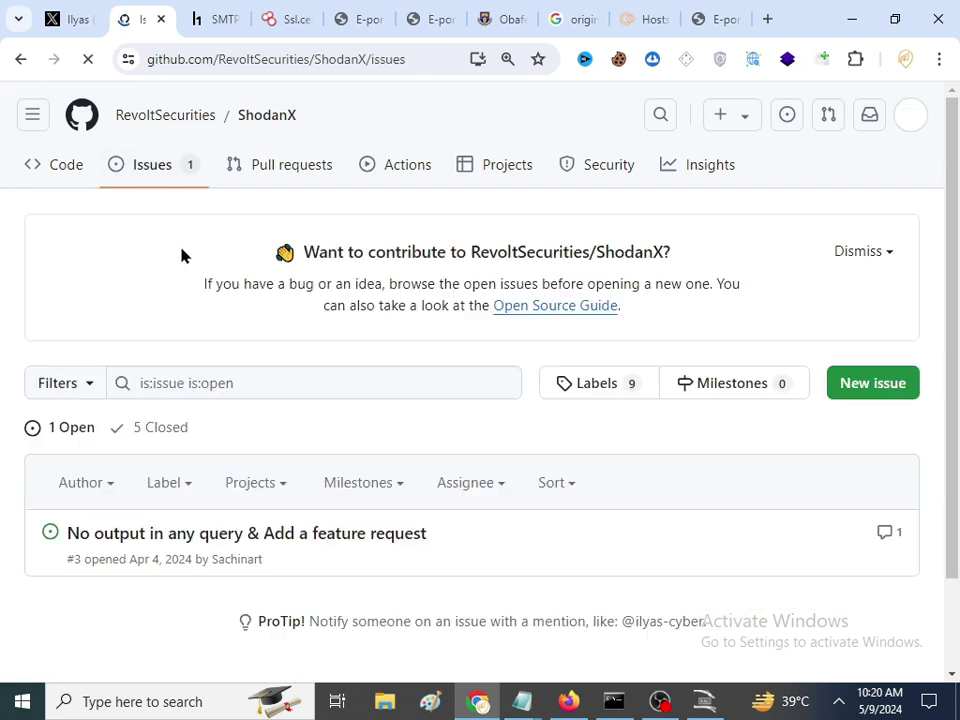
{"action": "scroll", "coordinate": [205, 278], "scroll_direction": "down", "scroll_amount": 2}
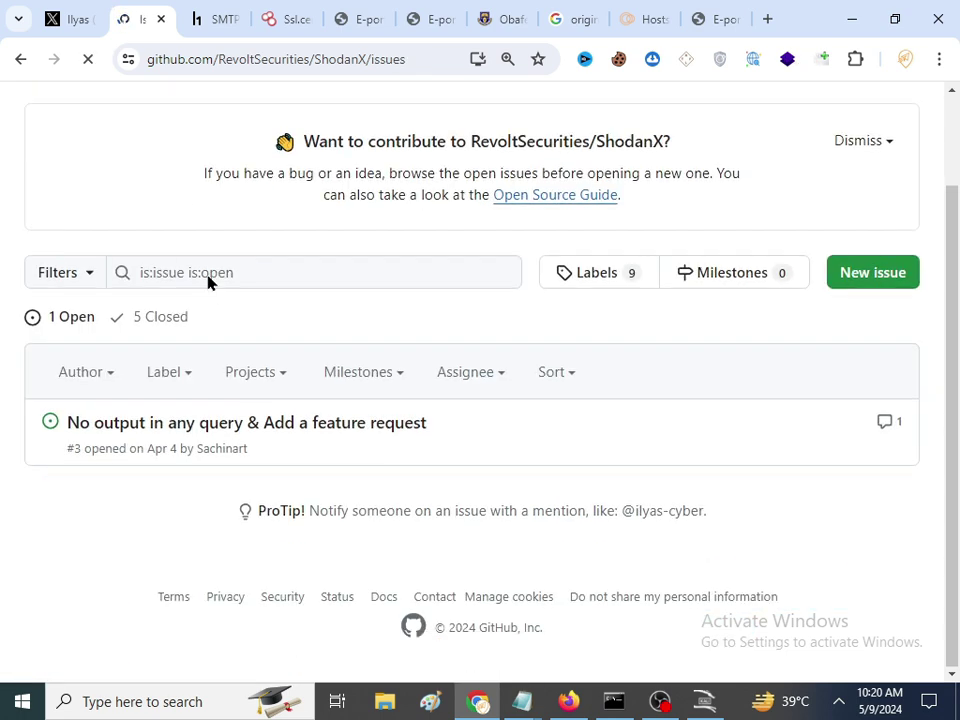
{"action": "left_click", "coordinate": [864, 289]}
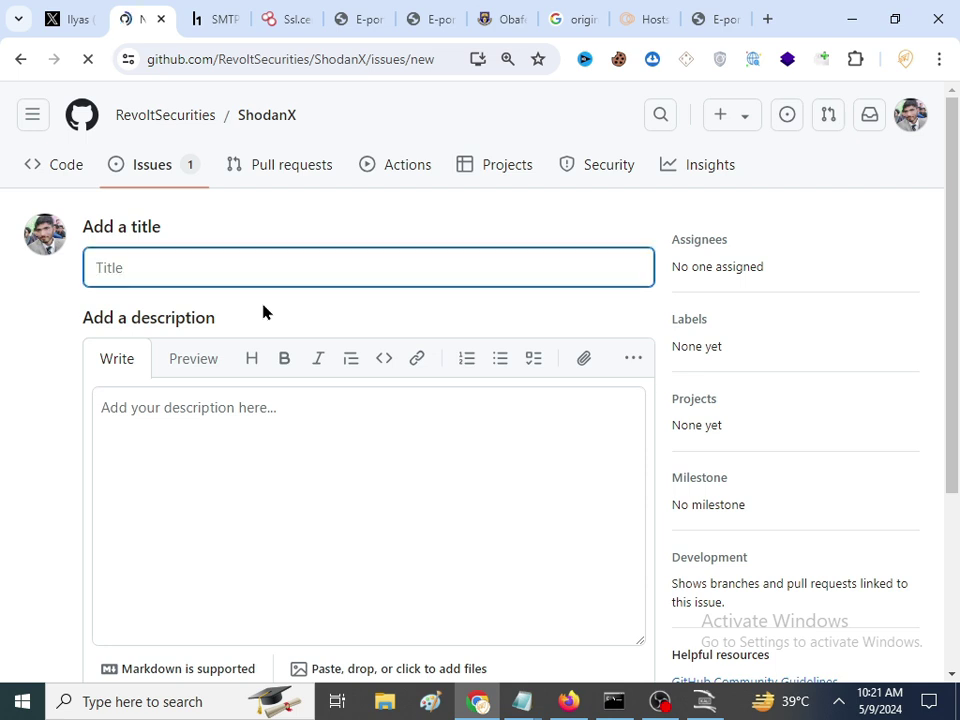
Title the issue "The error issue" and begin its description with "or: Got unexpected extra argument (eportal.oauife.edu.ng)"
{"action": "type", "text": "The error issu"}
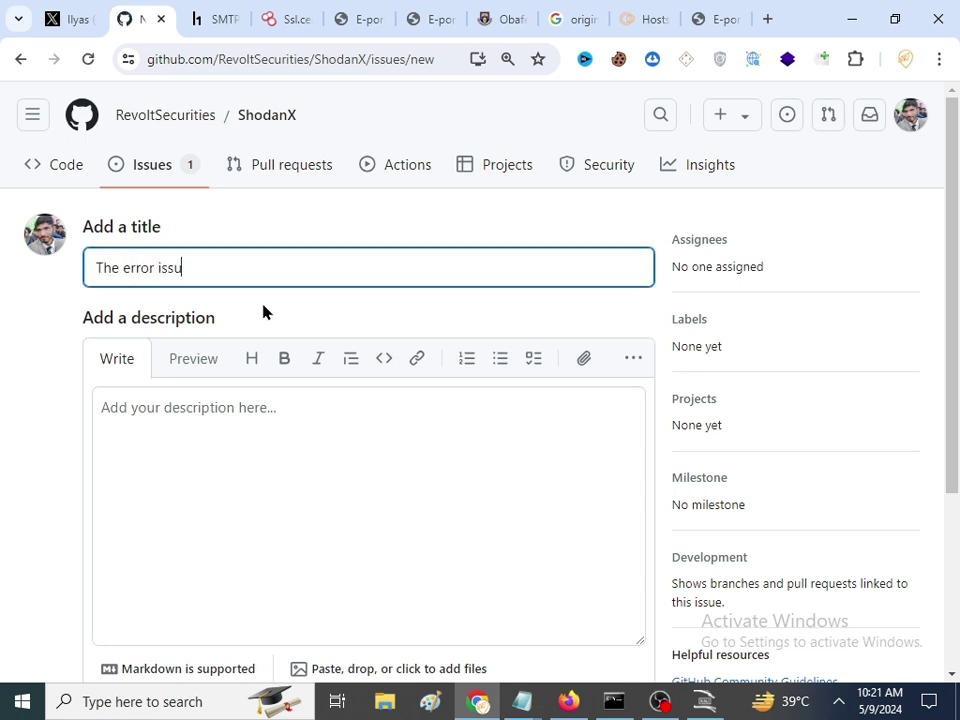
{"action": "type", "text": "e"}
{"action": "left_click", "coordinate": [317, 447]}
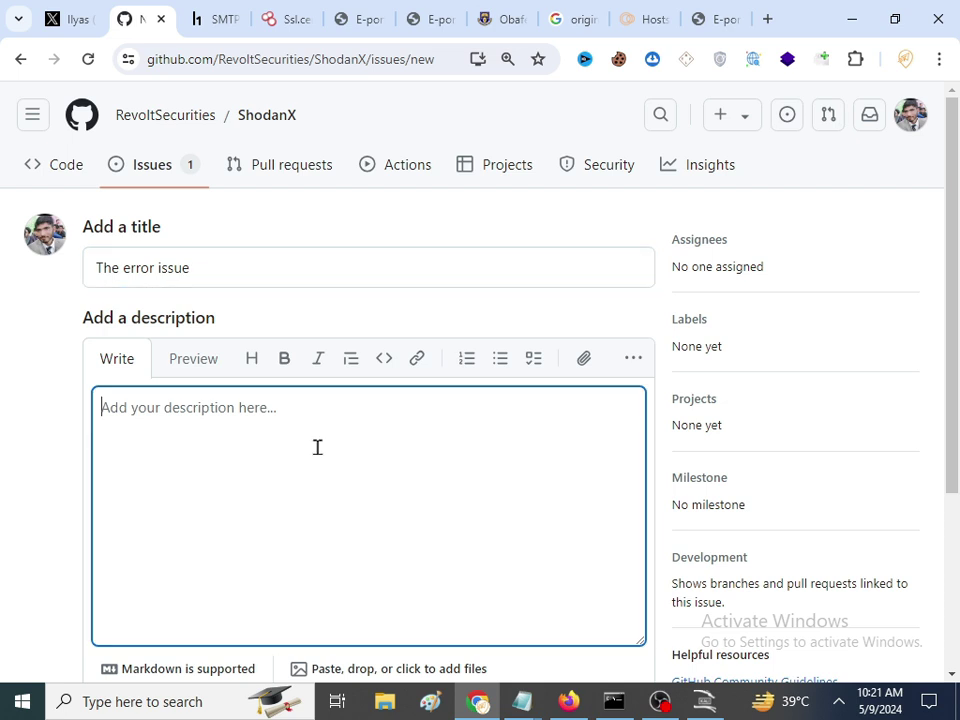
{"action": "type", "text": "or: Got unexpected extra argument (eportal.oauife.edu.ng)"}
{"action": "key", "text": "Return"}
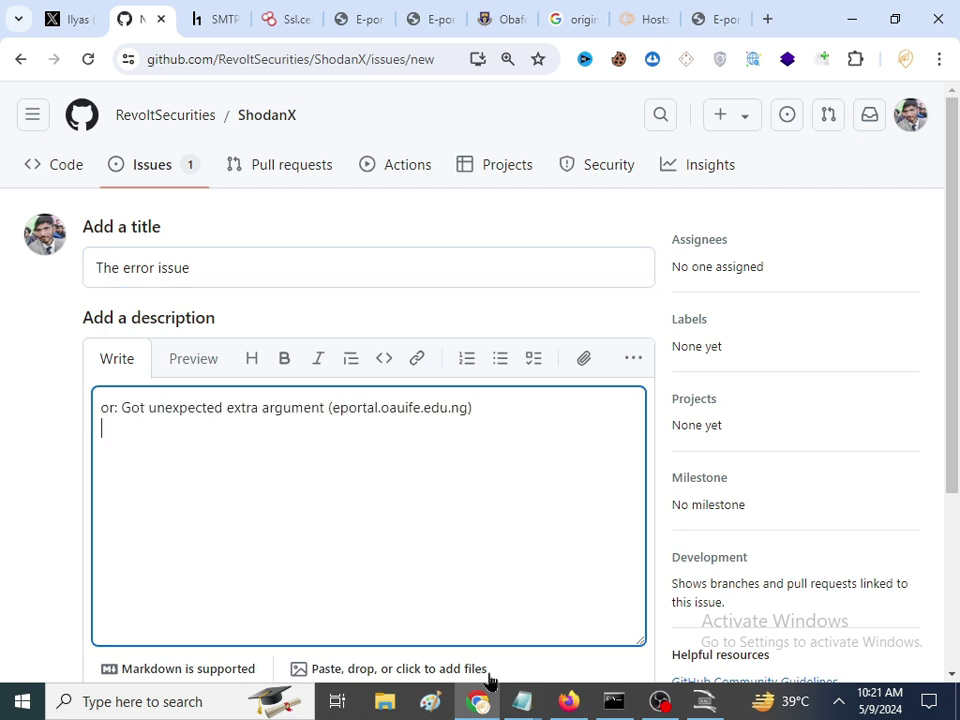
Copy the shodanx domain eportal.oauife.edu.ng command with its usage and error output from the terminal into the issue description
{"action": "left_click", "coordinate": [708, 699]}
{"action": "scroll", "coordinate": [42, 244], "scroll_direction": "up", "scroll_amount": 3}
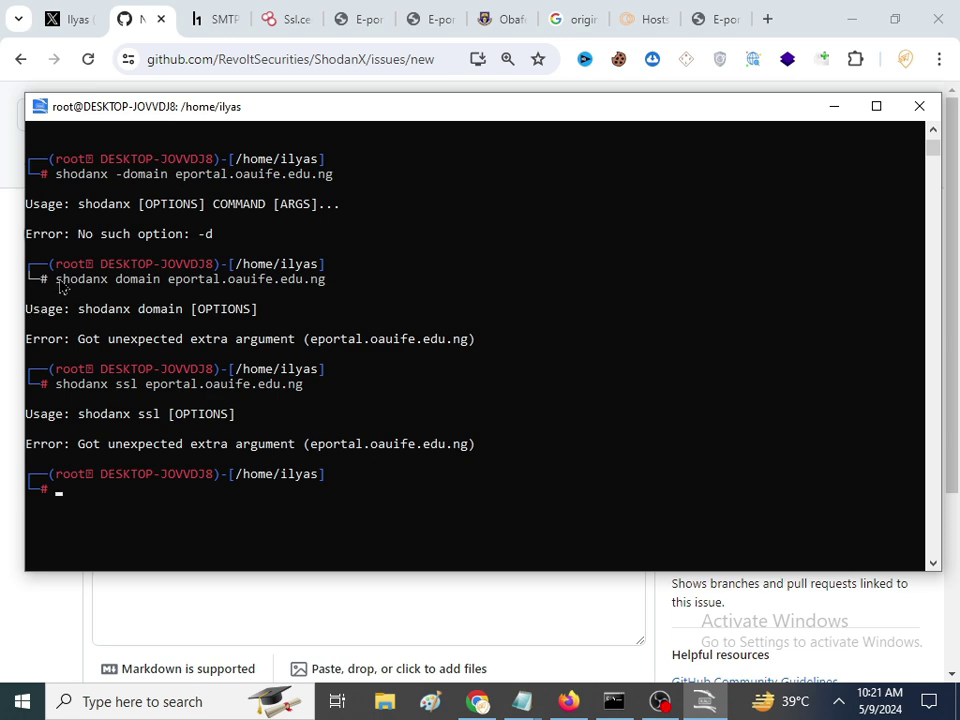
{"action": "left_click_drag", "start_coordinate": [44, 279], "coordinate": [478, 340]}
{"action": "key", "text": "ctrl+c"}
{"action": "left_click", "coordinate": [429, 628]}
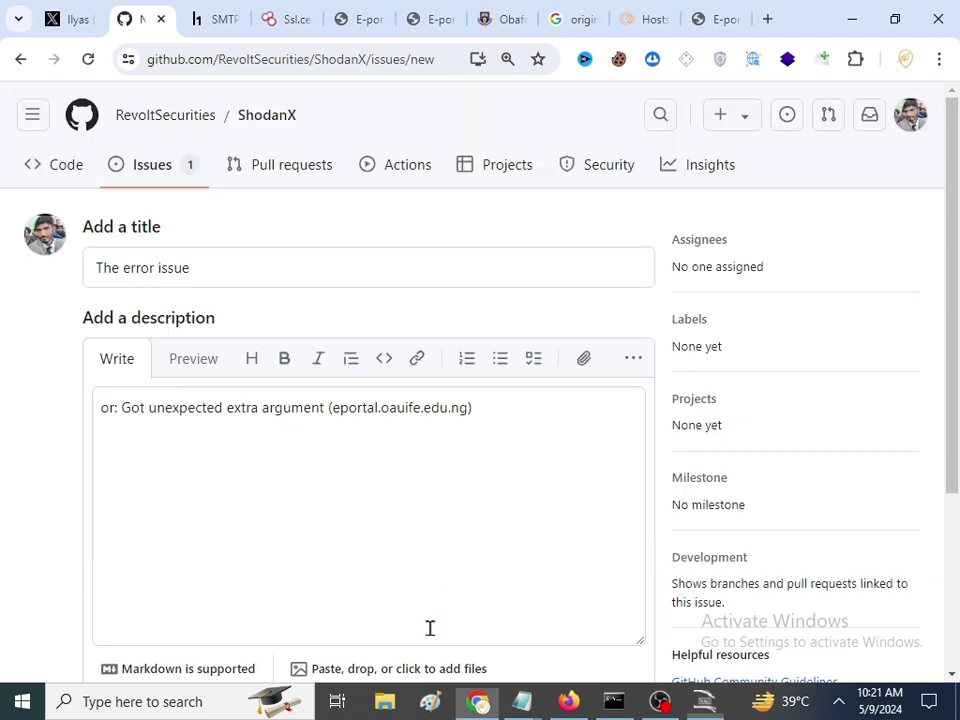
{"action": "key", "text": "ctrl+v"}
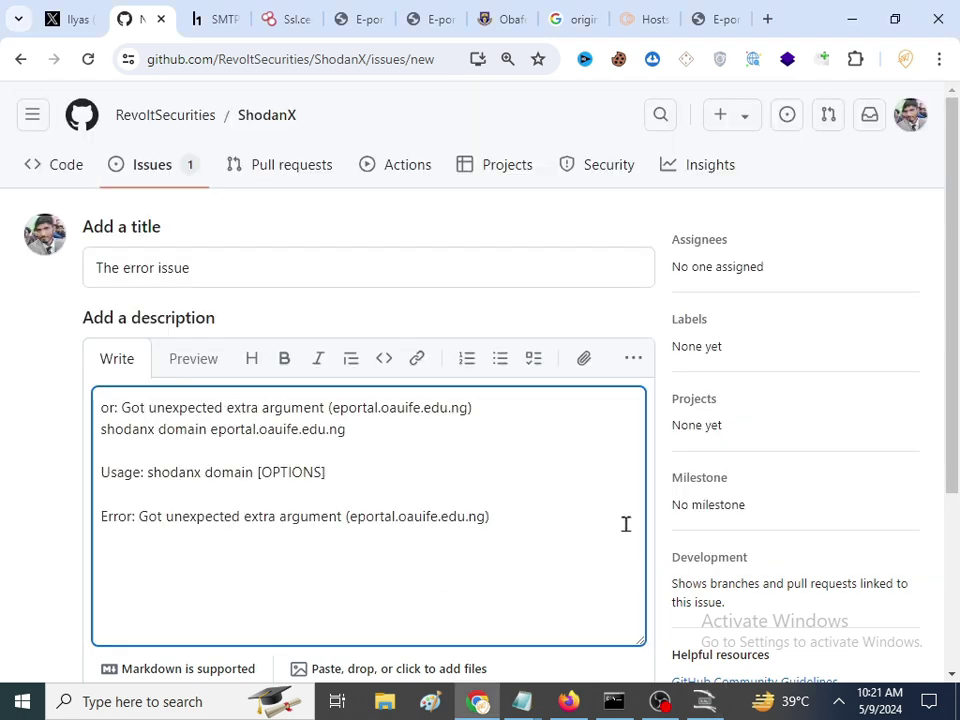
Copy the usage and error lines of the shodanx -domain attempt from the terminal to the end of the issue description
{"action": "key", "text": "alt+Tab"}
{"action": "scroll", "coordinate": [210, 378], "scroll_direction": "up", "scroll_amount": 3}
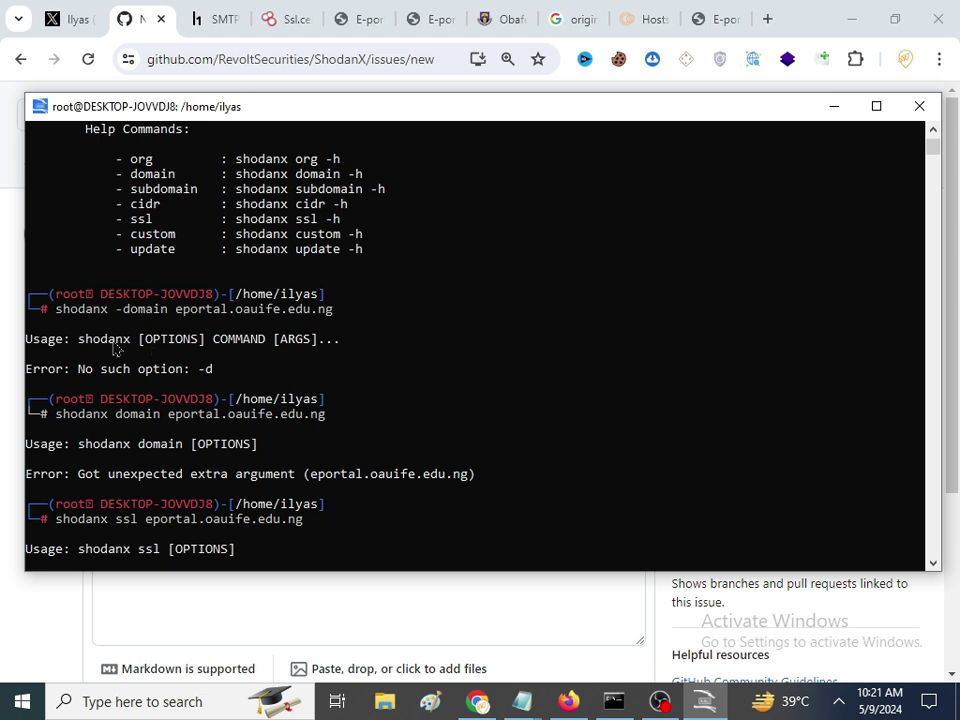
{"action": "left_click_drag", "start_coordinate": [30, 339], "coordinate": [223, 381]}
{"action": "key", "text": "ctrl+c"}
{"action": "left_click", "coordinate": [319, 630]}
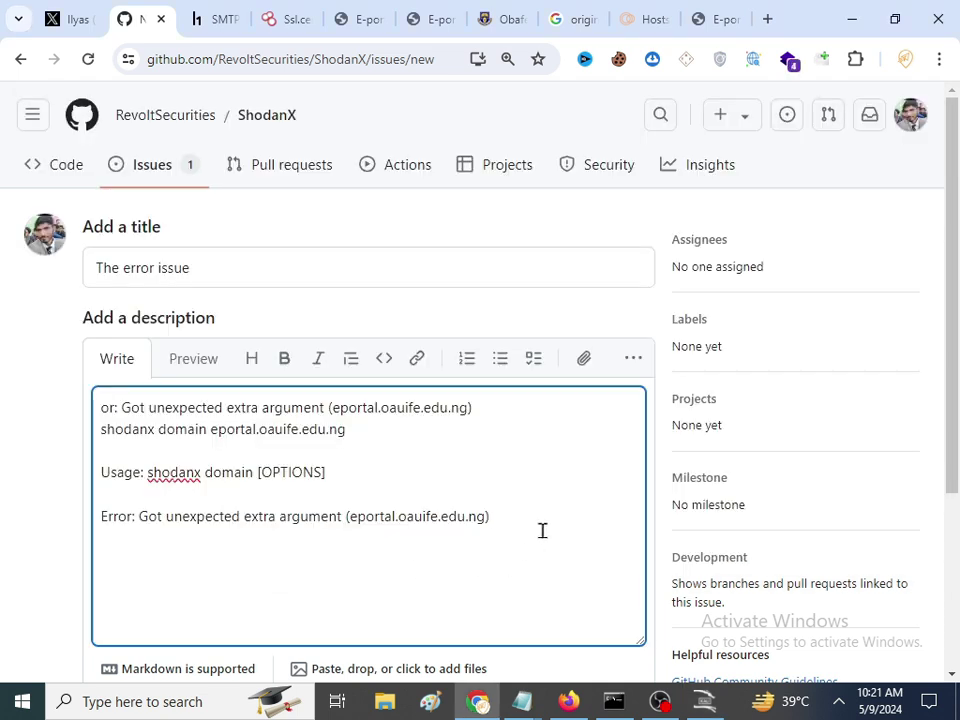
{"action": "key", "text": "ctrl+v"}
Submit the new issue to the ShodanX repository
{"action": "scroll", "coordinate": [534, 531], "scroll_direction": "down", "scroll_amount": 3}
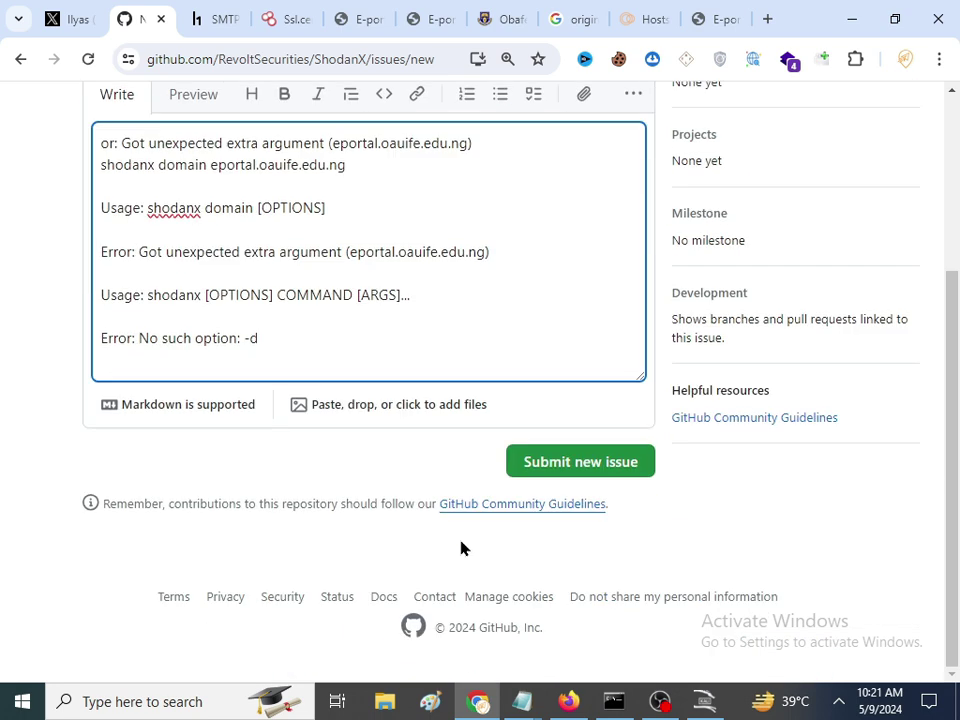
{"action": "left_click", "coordinate": [561, 470]}
{"action": "scroll", "coordinate": [386, 474], "scroll_direction": "up", "scroll_amount": 1}
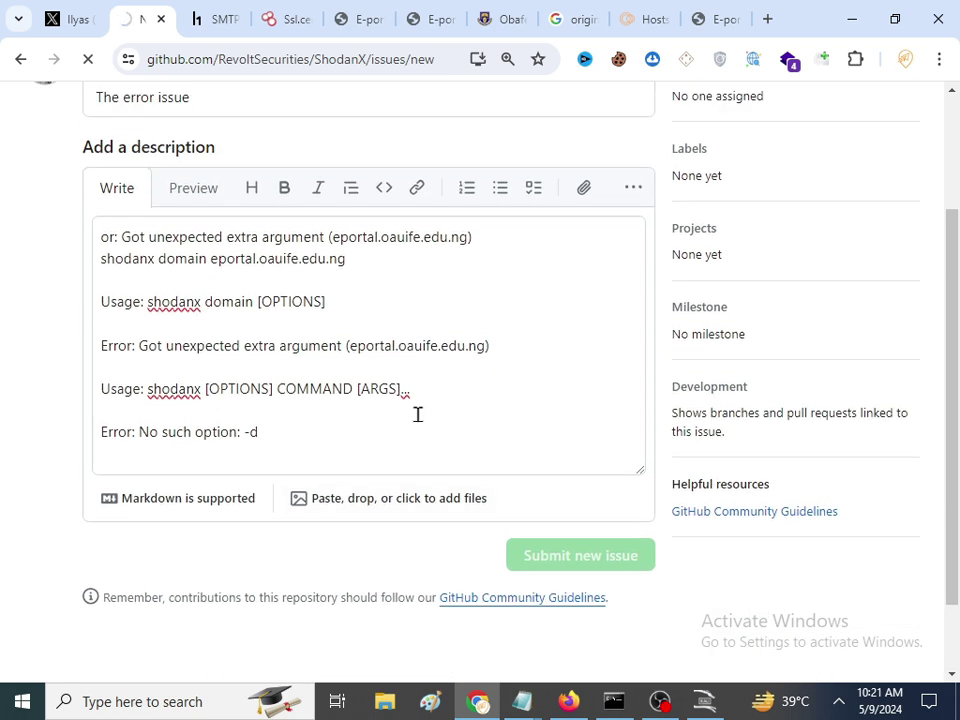
{"action": "scroll", "coordinate": [350, 396], "scroll_direction": "up", "scroll_amount": 2}
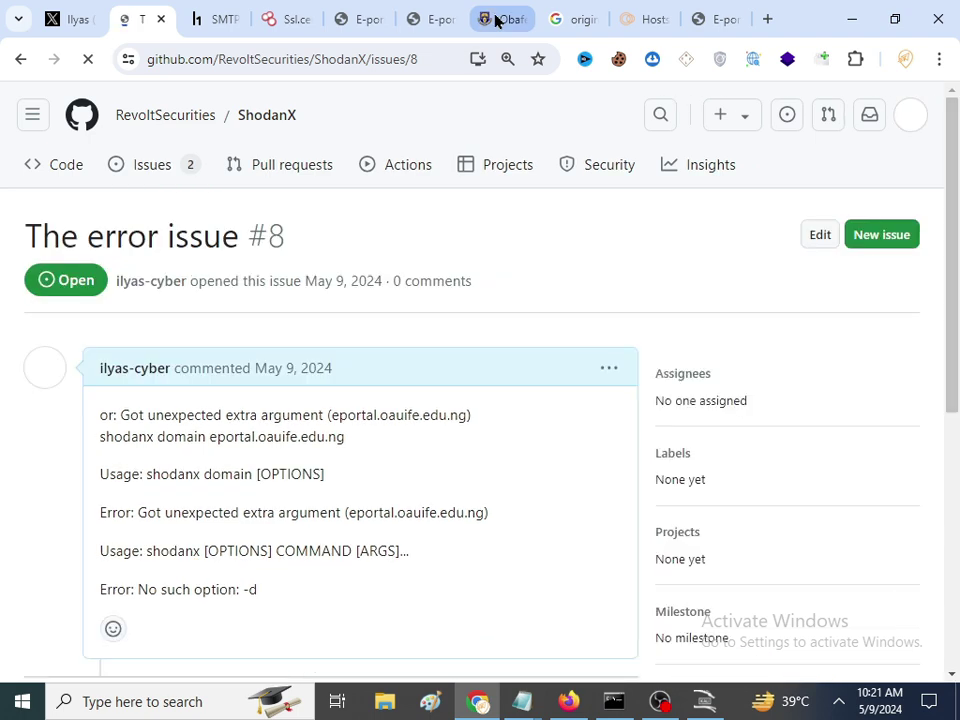
Open the student login page of the Obafemi Awolowo University portal, highlight php in its address and view the login form
{"action": "left_click", "coordinate": [497, 19]}
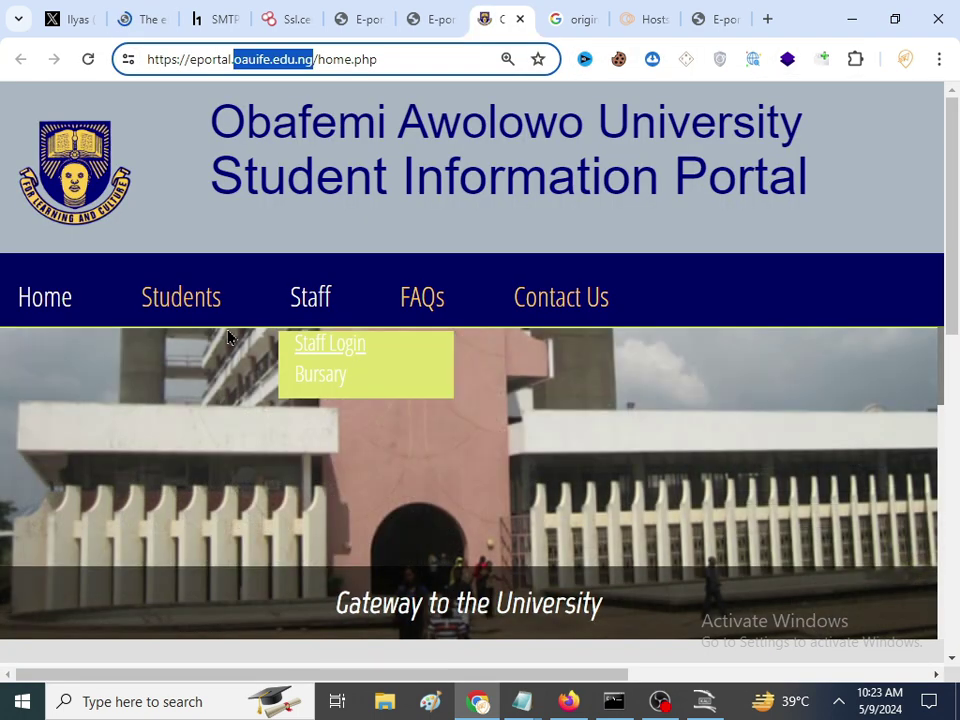
{"action": "left_click", "coordinate": [205, 376]}
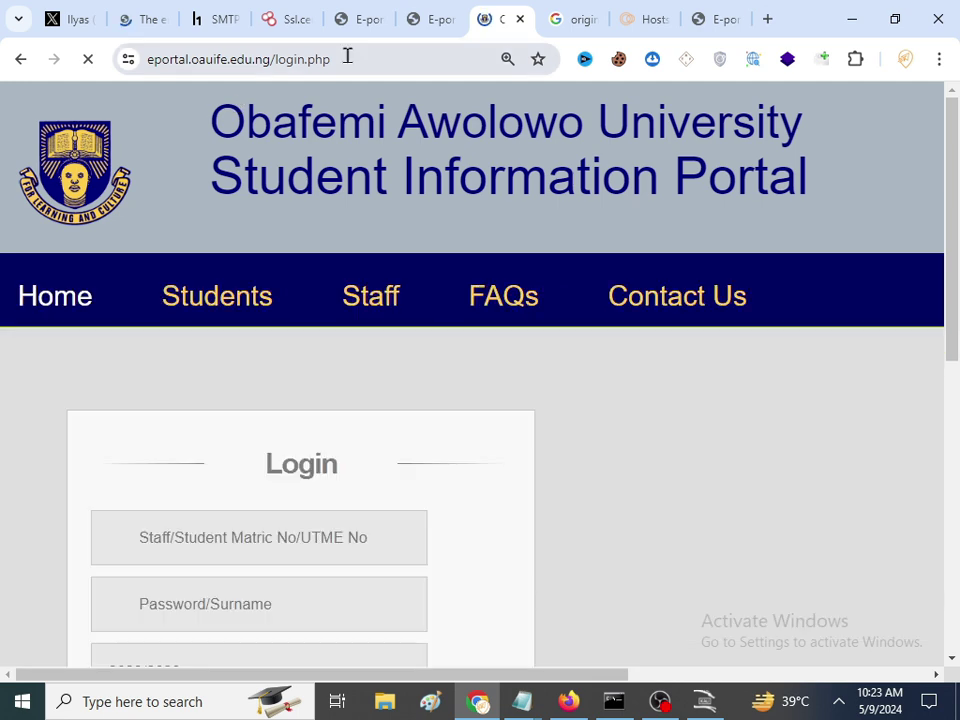
{"action": "double_click", "coordinate": [350, 58]}
{"action": "scroll", "coordinate": [242, 252], "scroll_direction": "down", "scroll_amount": 3}
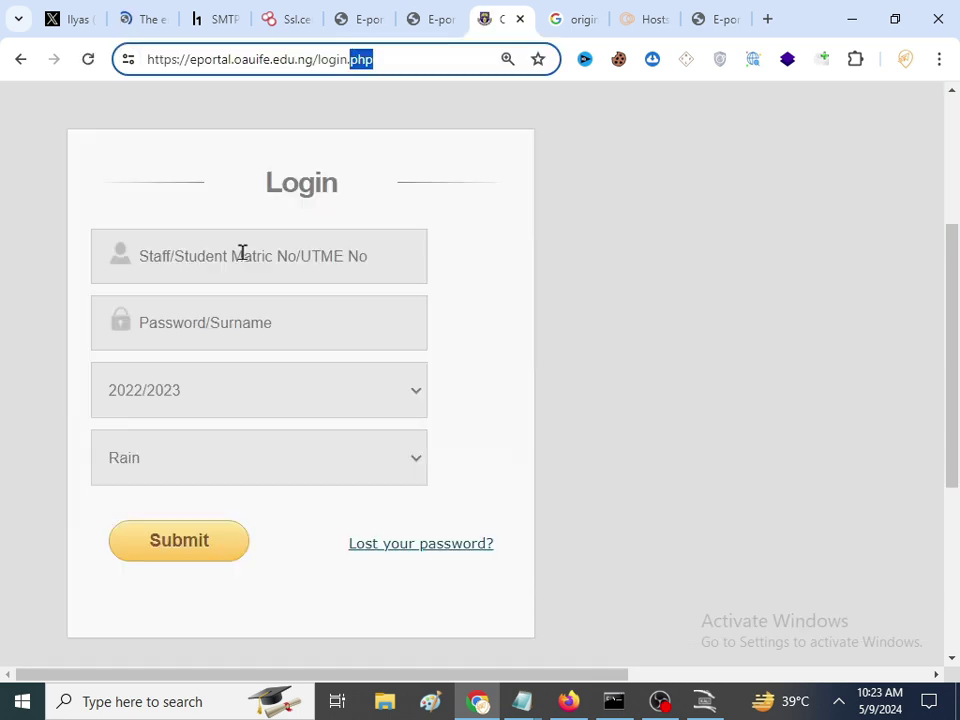
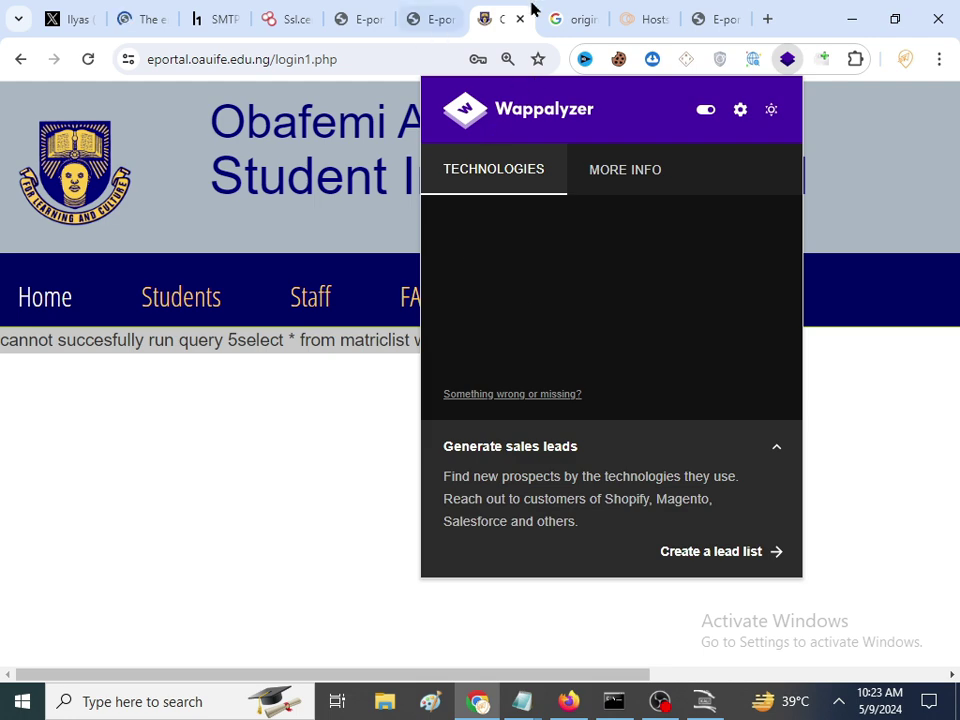
Continue to the e-portal's home page on the origin IP 196.27.128.7 and view the login options for students
{"action": "left_click", "coordinate": [323, 19]}
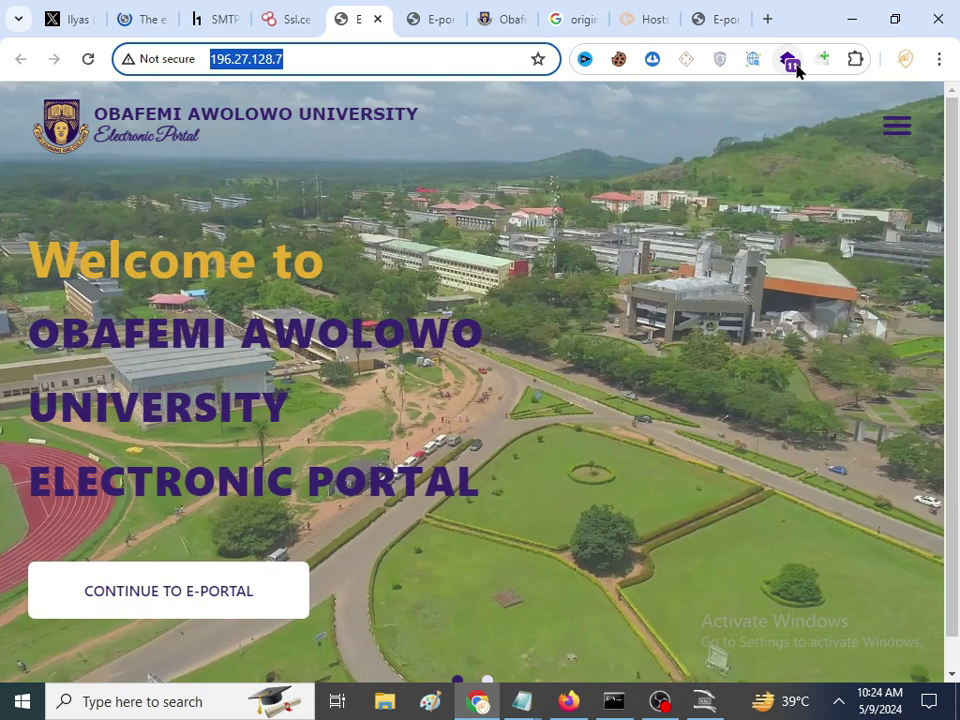
{"action": "key", "text": "Return"}
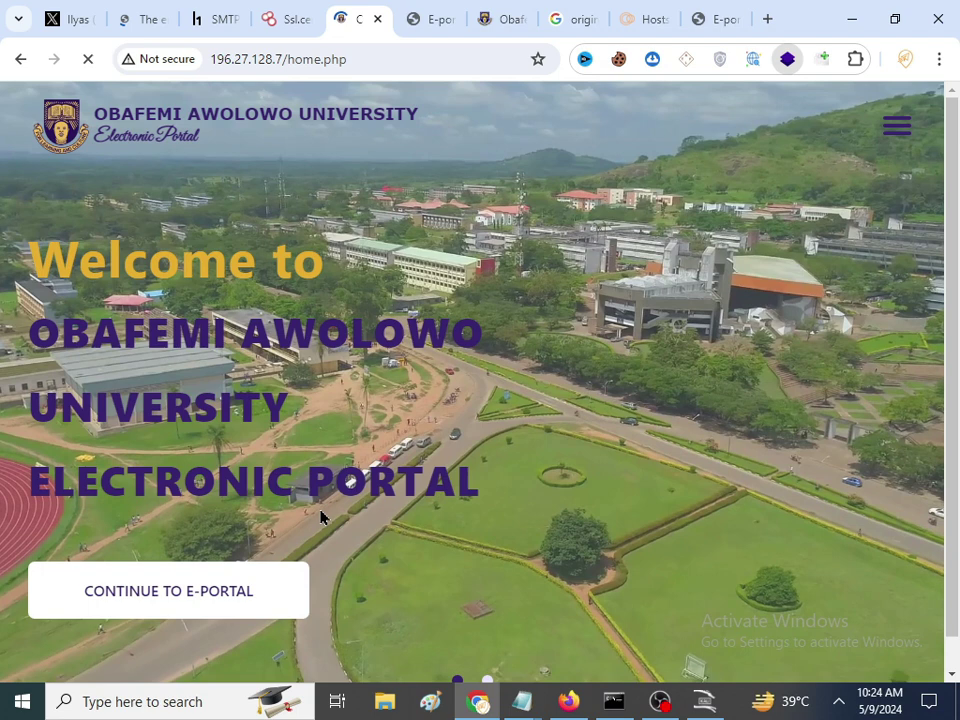
{"action": "left_click", "coordinate": [420, 60]}
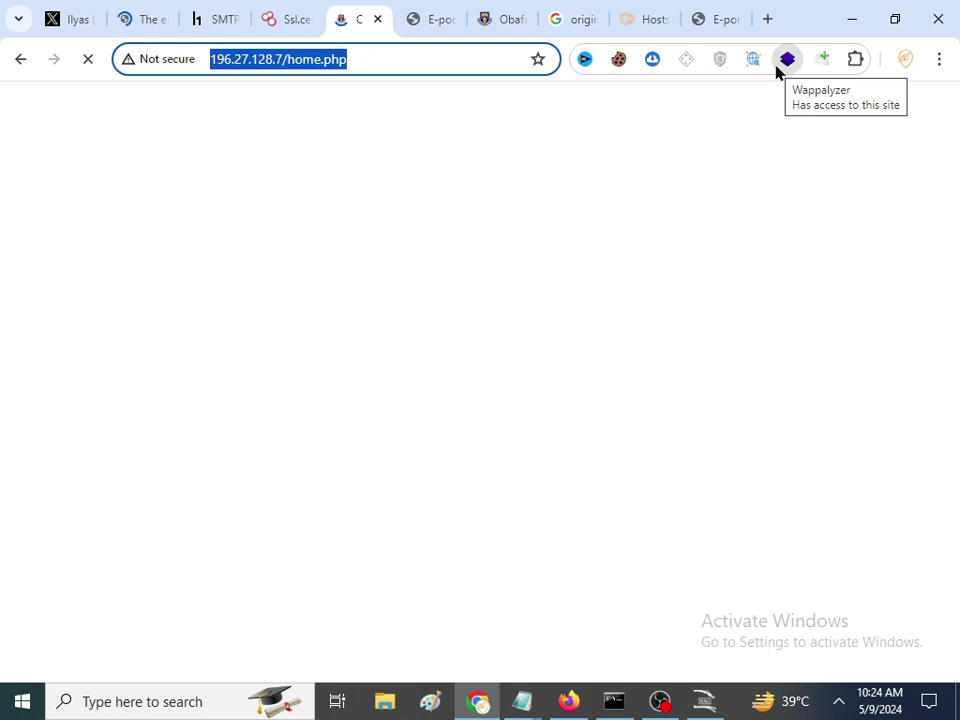
{"action": "mouse_move", "coordinate": [161, 330]}
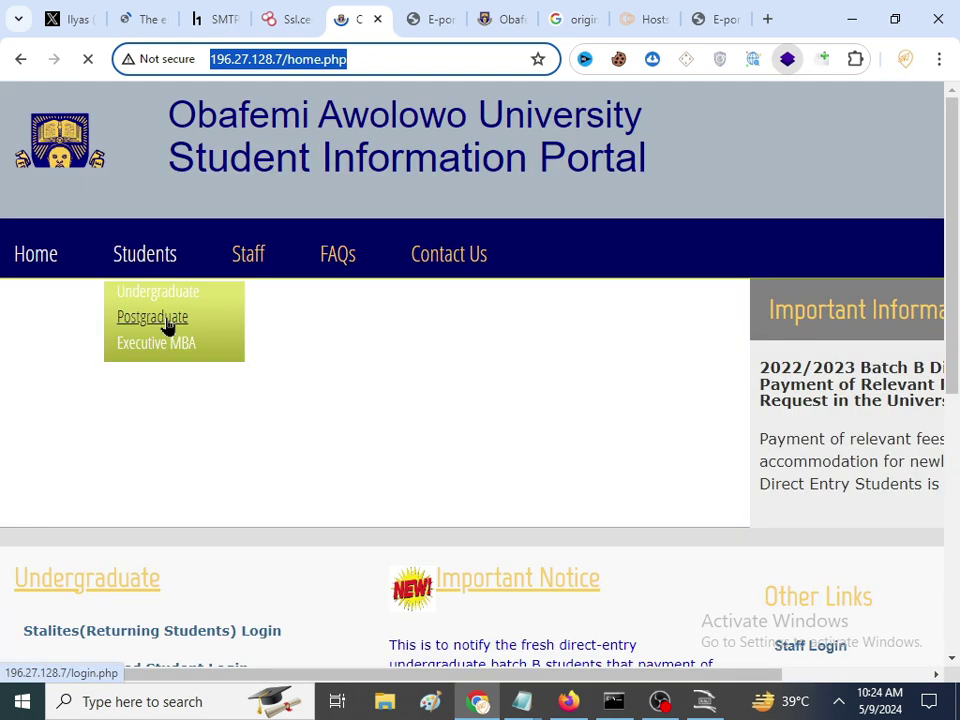
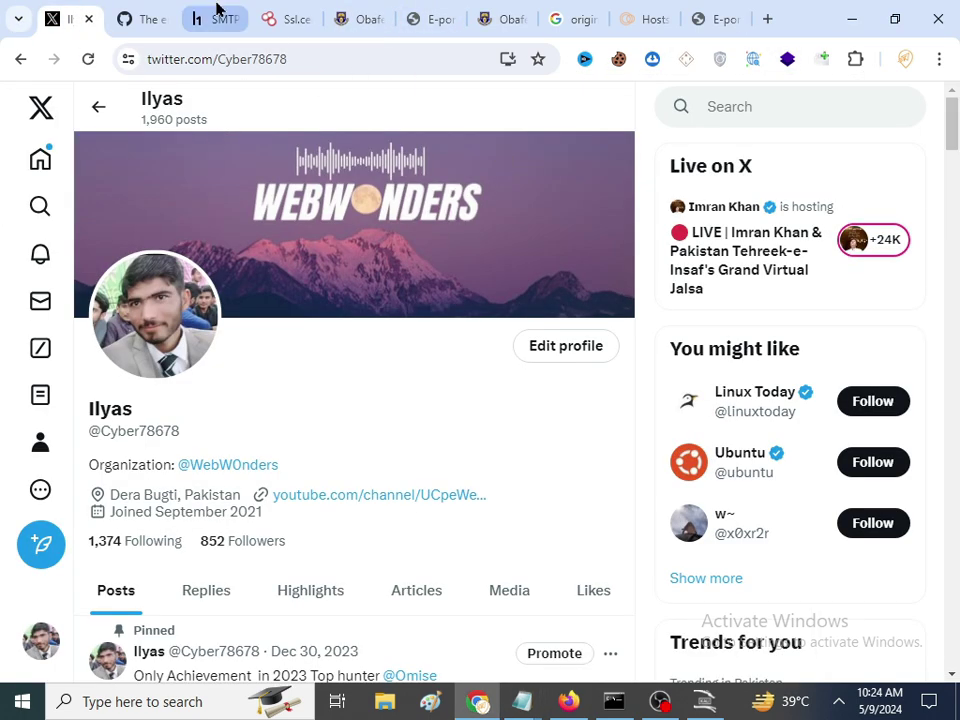
Open web.whatsapp.com in a new browser tab
{"action": "left_click", "coordinate": [715, 20]}
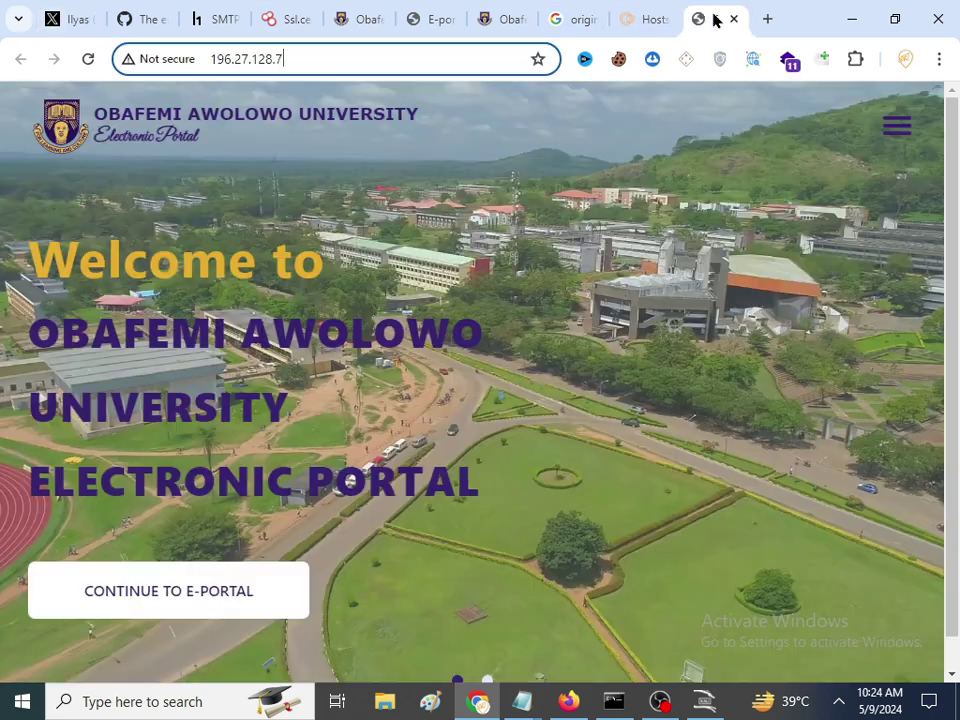
{"action": "left_click", "coordinate": [768, 19]}
{"action": "type", "text": "web.whatsapp.com"}
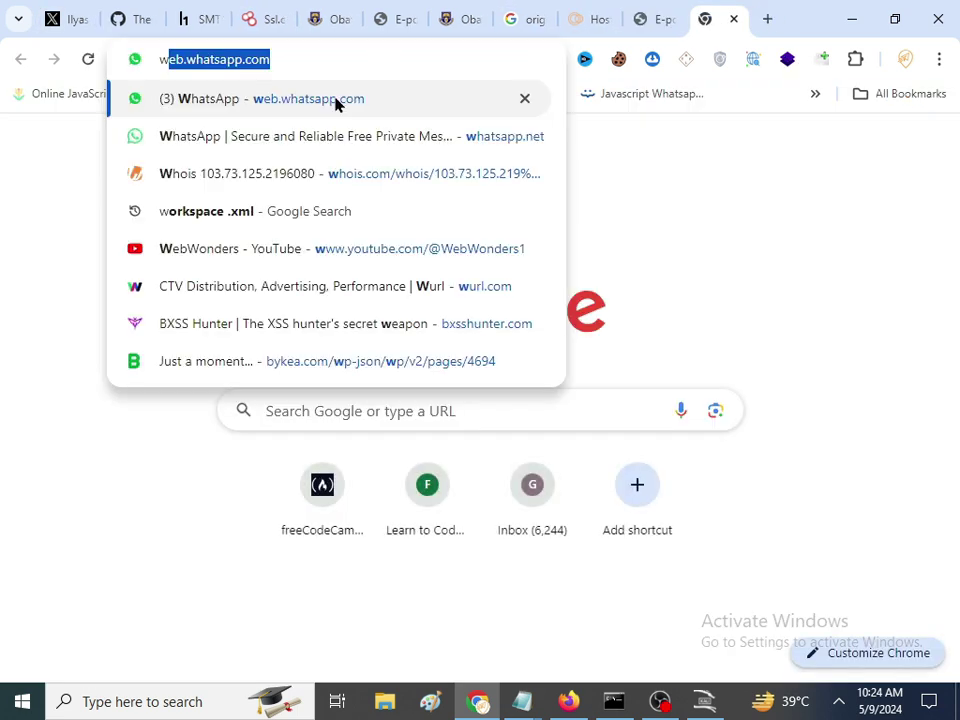
{"action": "key", "text": "Return"}
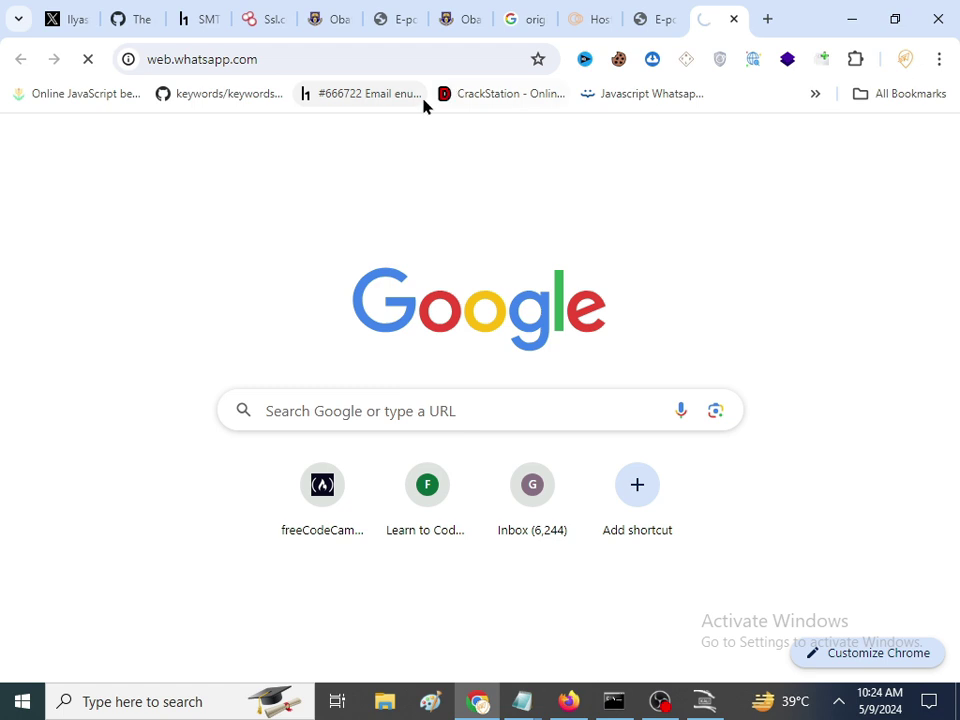
{"action": "left_click", "coordinate": [343, 57]}
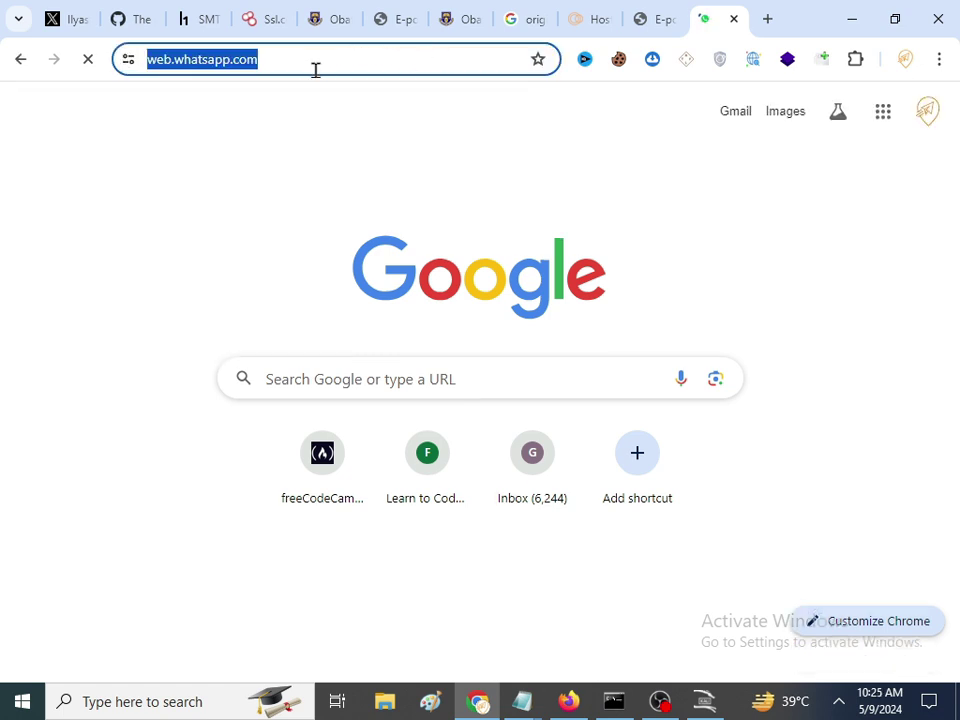
{"action": "double_click", "coordinate": [448, 66]}
{"action": "triple_click", "coordinate": [449, 66]}
{"action": "left_click", "coordinate": [355, 62]}
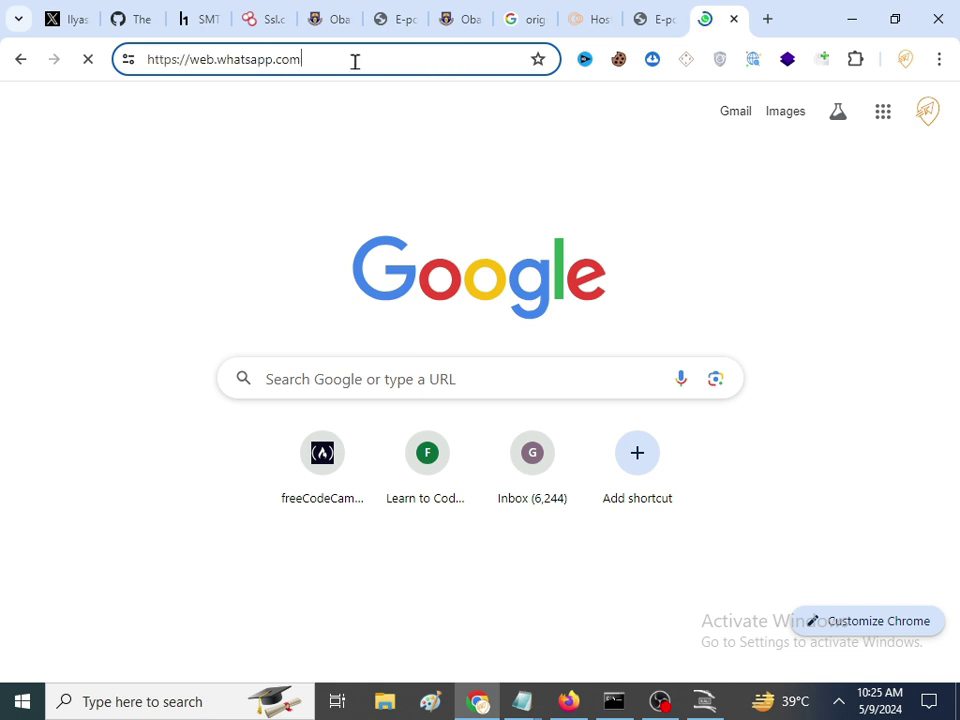
{"action": "triple_click", "coordinate": [383, 66]}
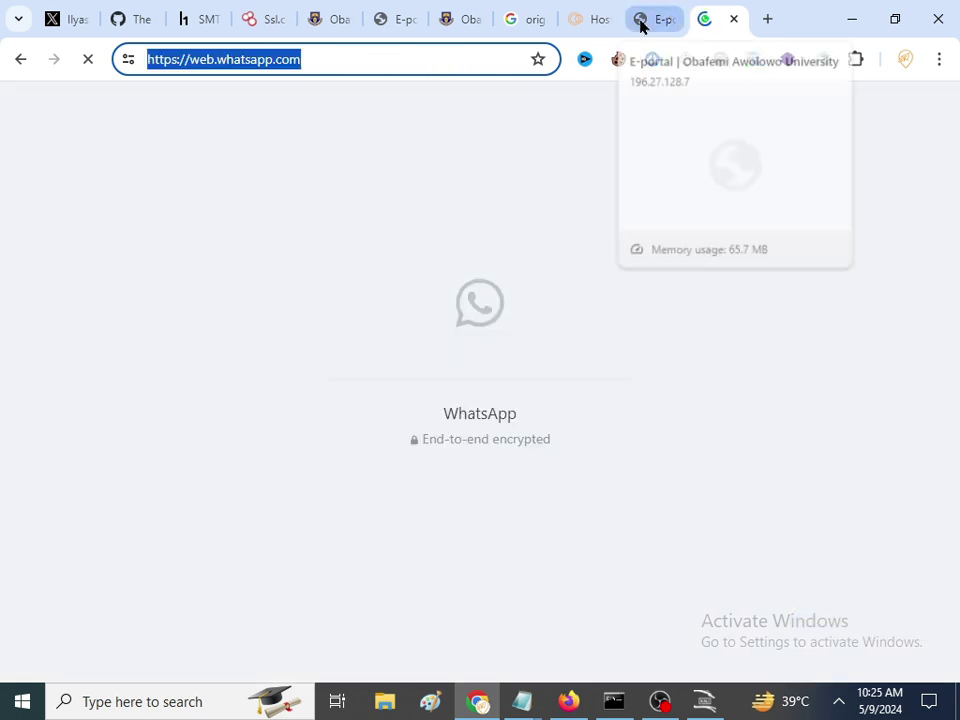
{"action": "left_click", "coordinate": [424, 62]}
{"action": "triple_click", "coordinate": [426, 62]}
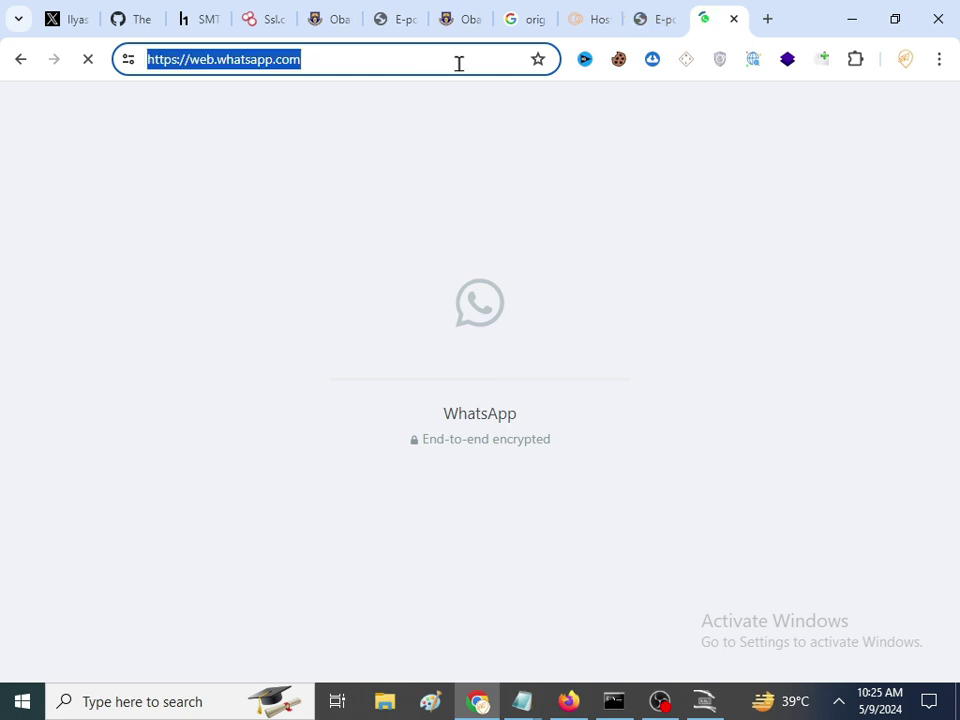
{"action": "triple_click", "coordinate": [437, 64]}
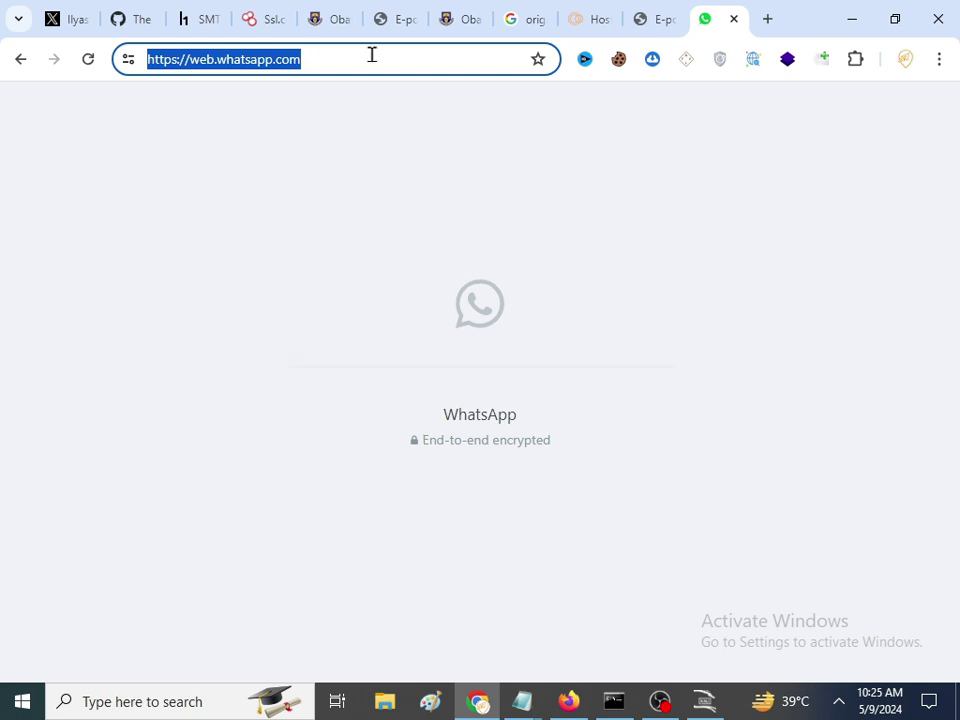
{"action": "double_click", "coordinate": [296, 66]}
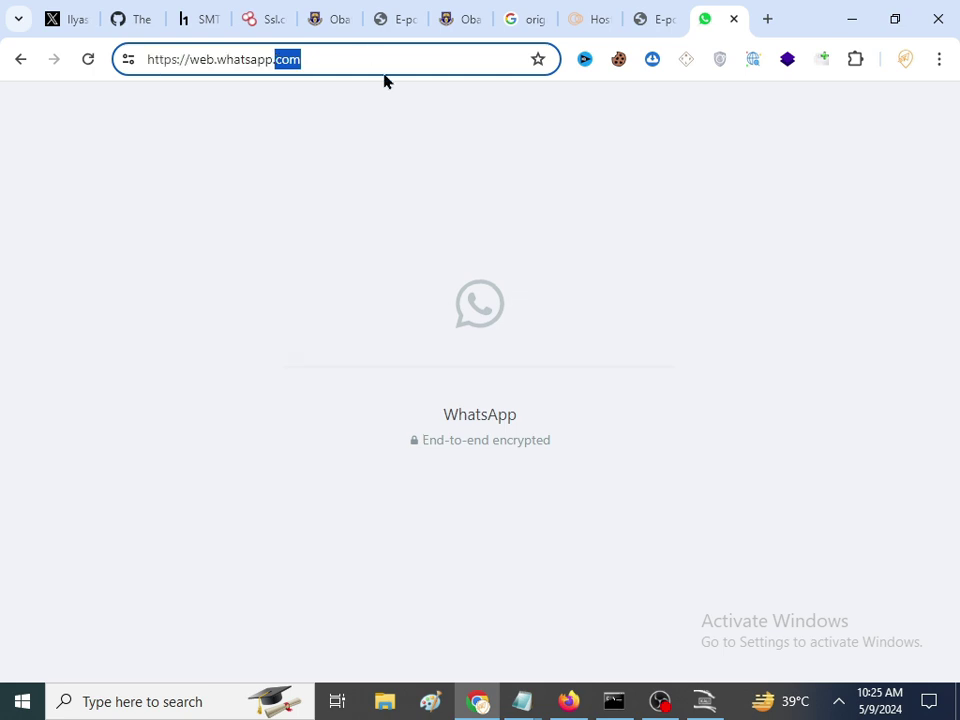
{"action": "left_click", "coordinate": [386, 61]}
{"action": "key", "text": "ctrl+a"}
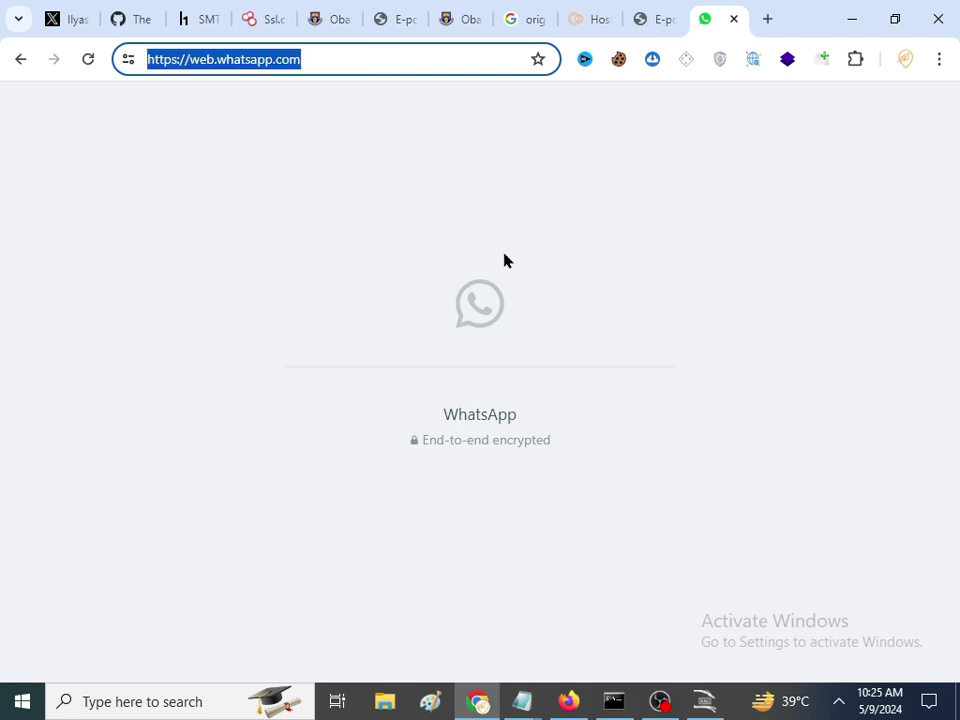